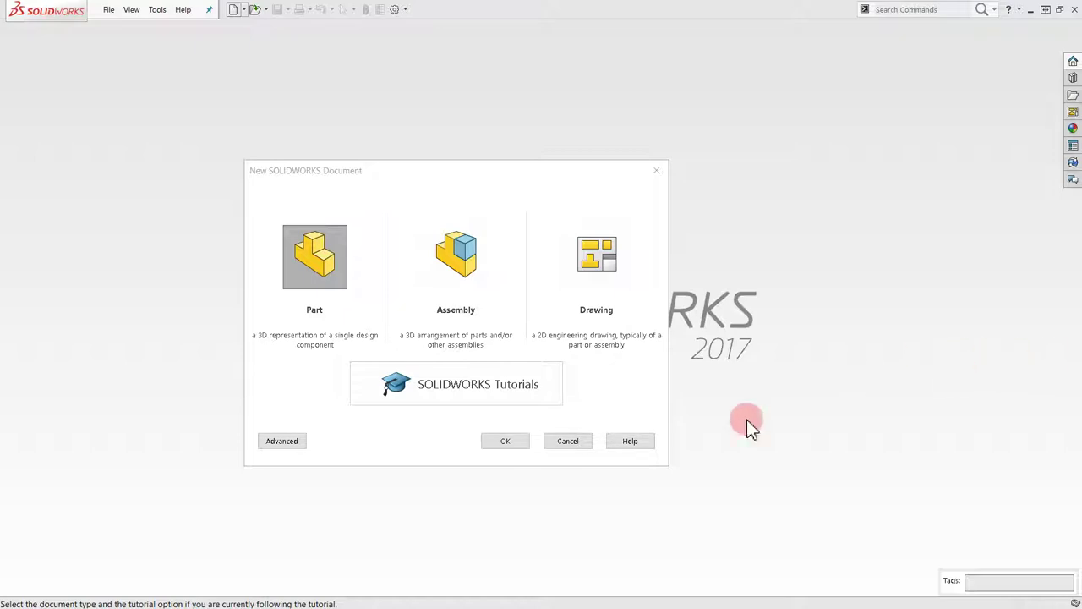
Create a new part document and set its unit system to IPS (inch, pound, second).
left_click(336, 259)
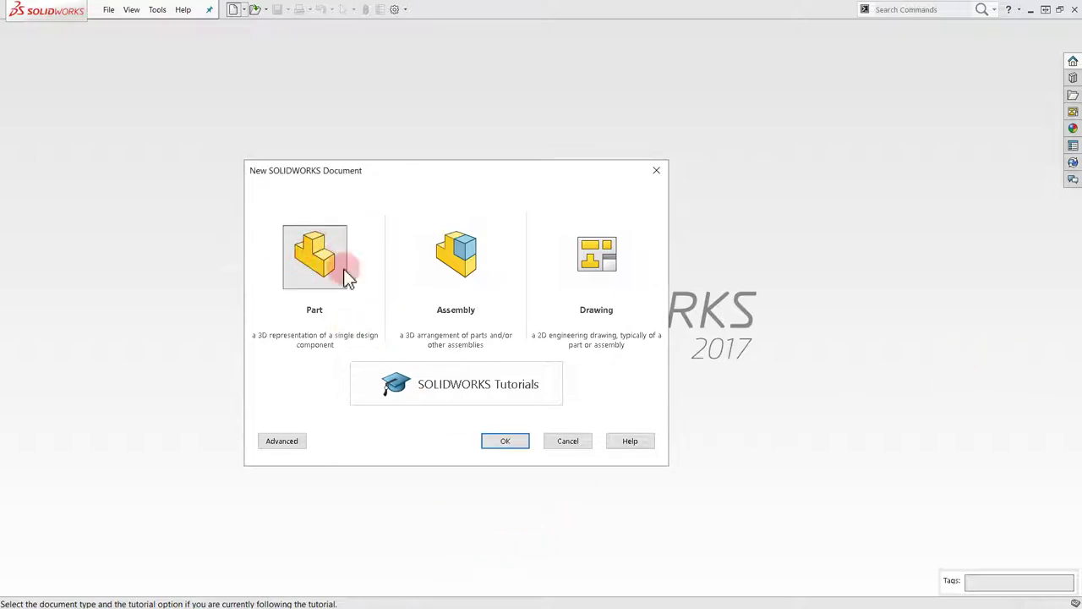
left_click(499, 442)
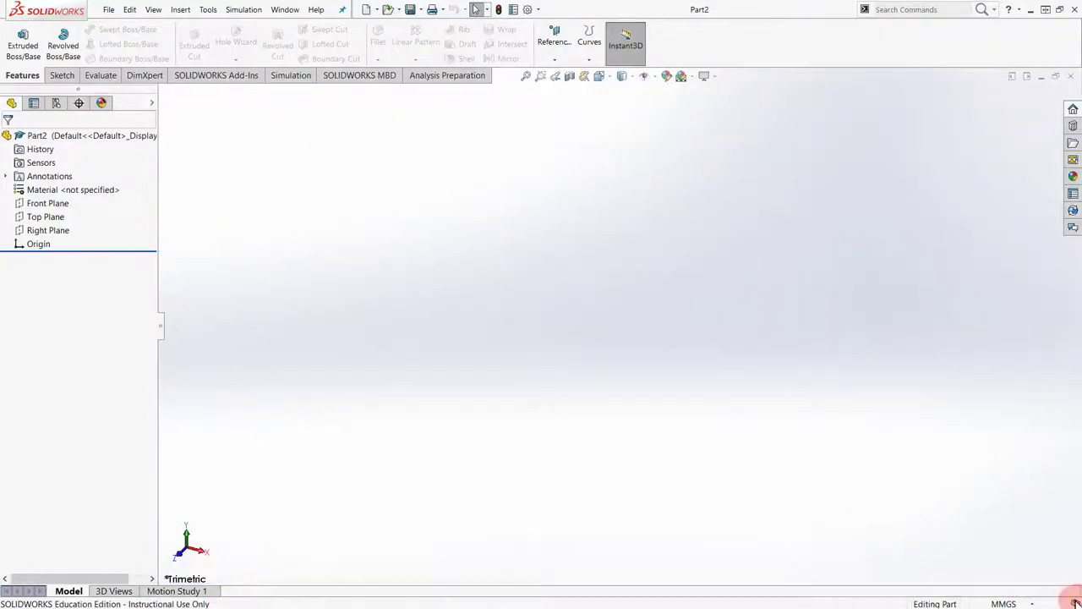
left_click(1005, 603)
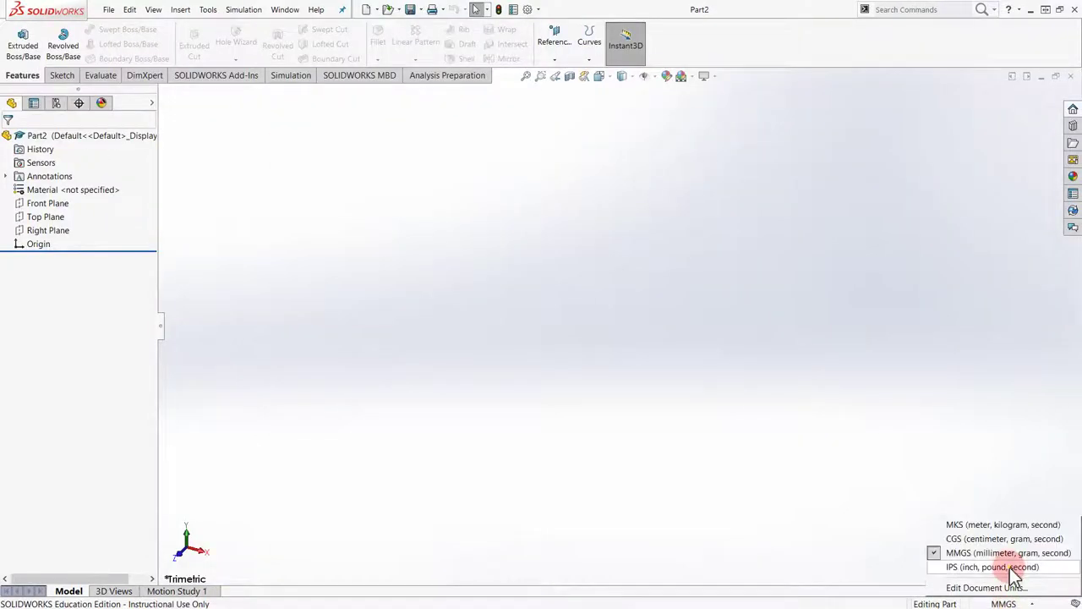
left_click(1014, 567)
Set the overall drafting standard to ANSI in the part's document properties.
left_click(1034, 604)
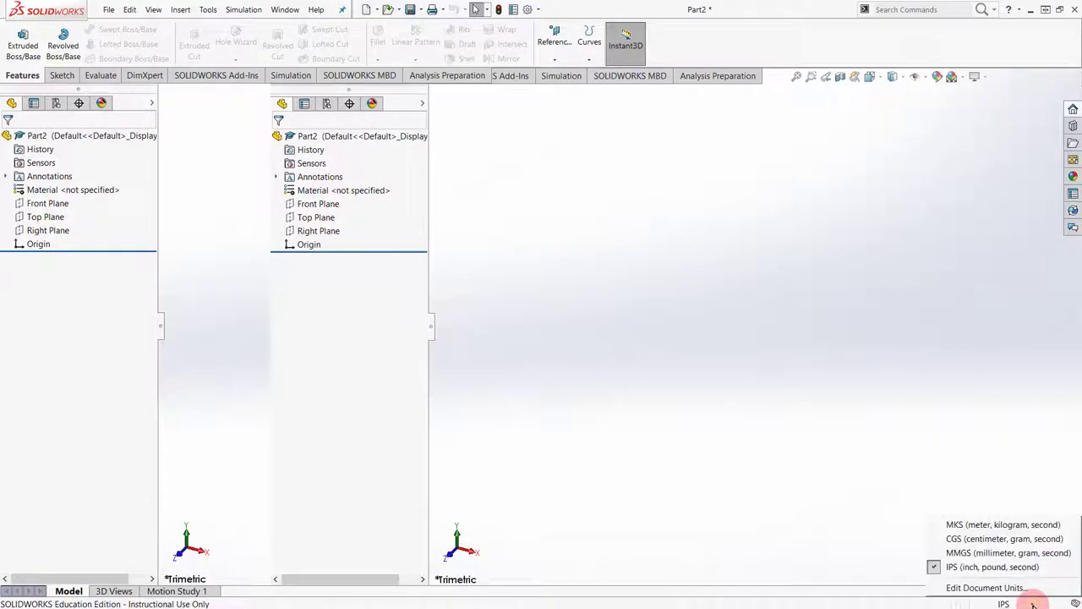
left_click(1031, 584)
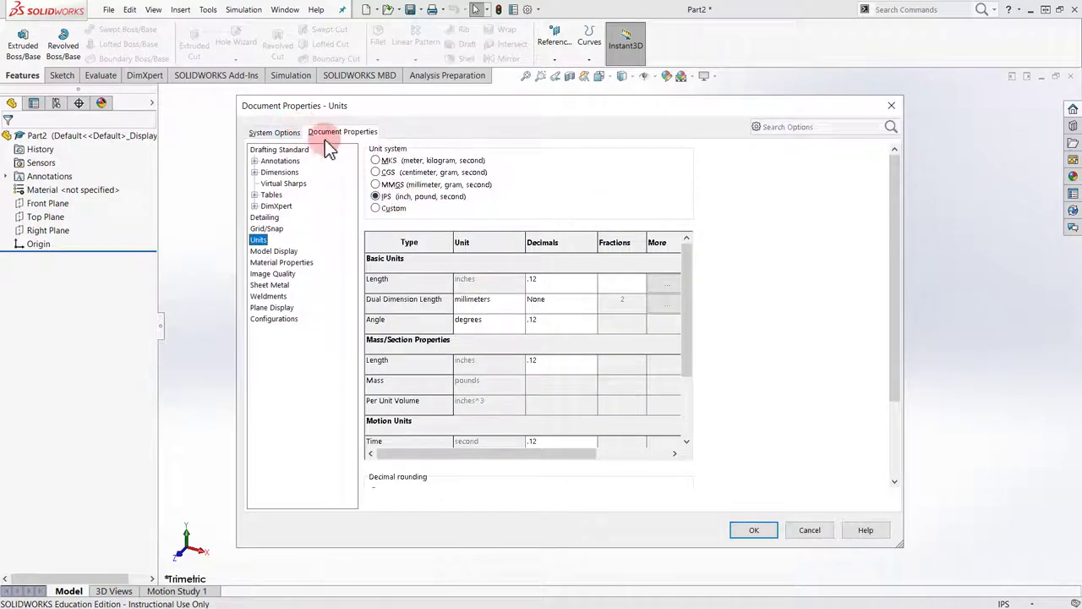
left_click(279, 149)
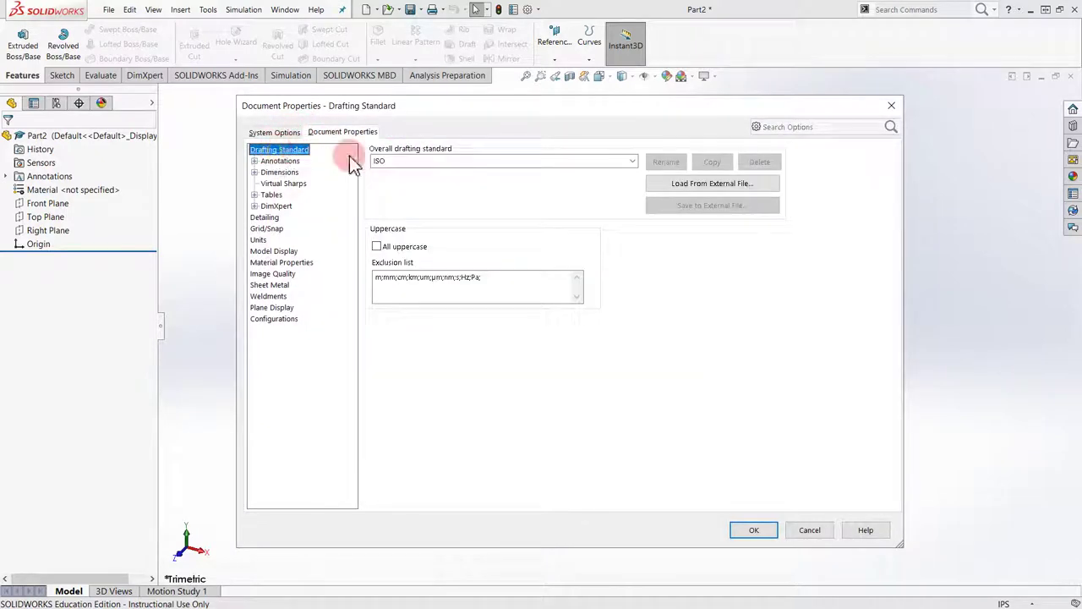
left_click(632, 161)
left_click(478, 173)
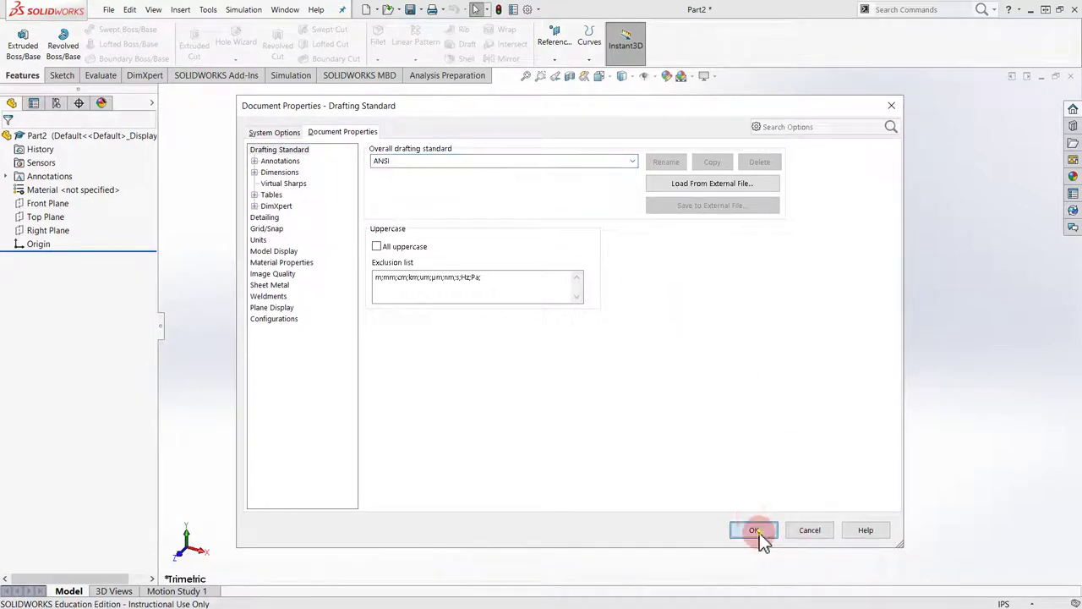
left_click(755, 530)
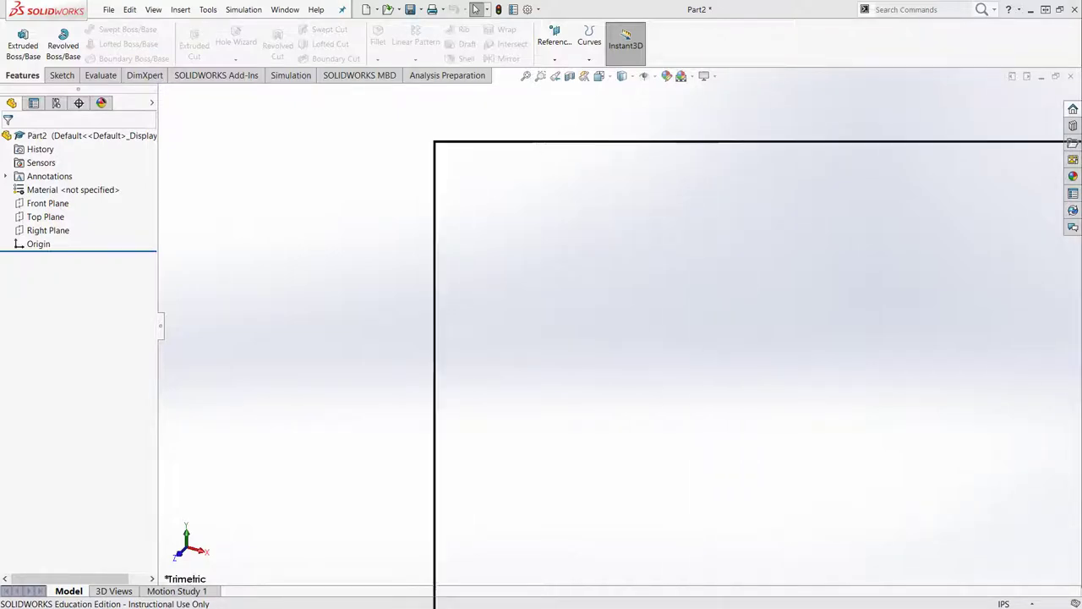
Switch to the "Rectangle with a hole" PDF drawing in Adobe Acrobat, move its window out of the way, and return to SOLIDWORKS.
left_click(1028, 9)
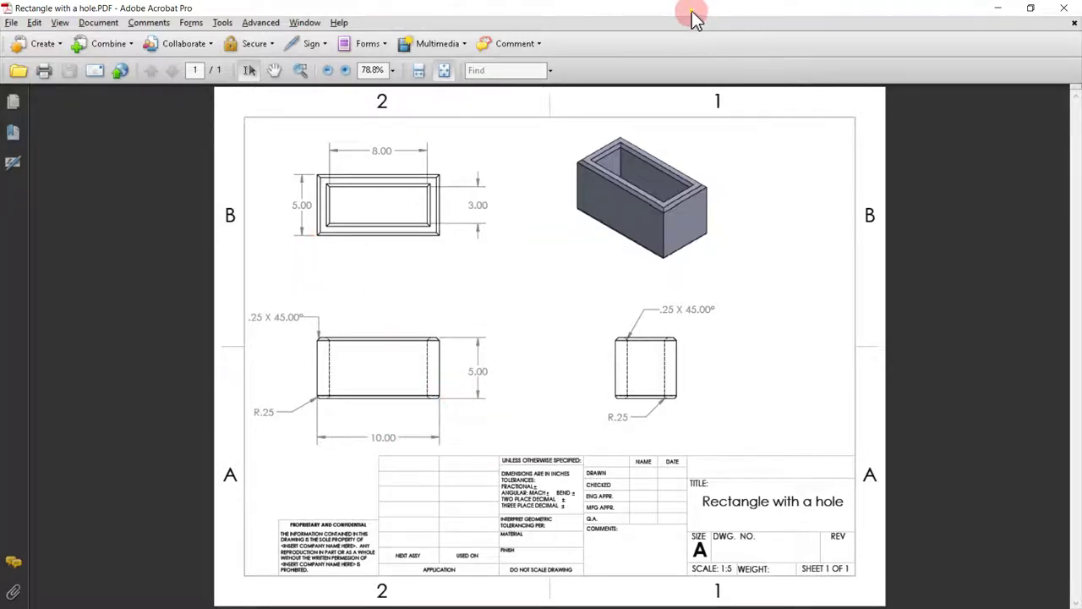
left_click_drag(692, 18, 1081, 108)
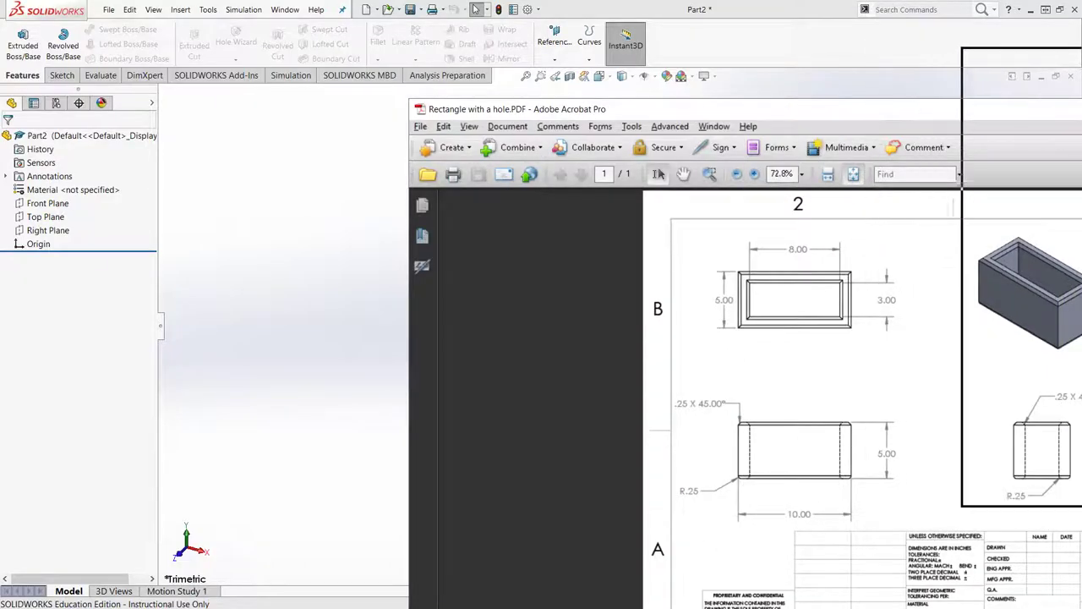
key("alt+Tab")
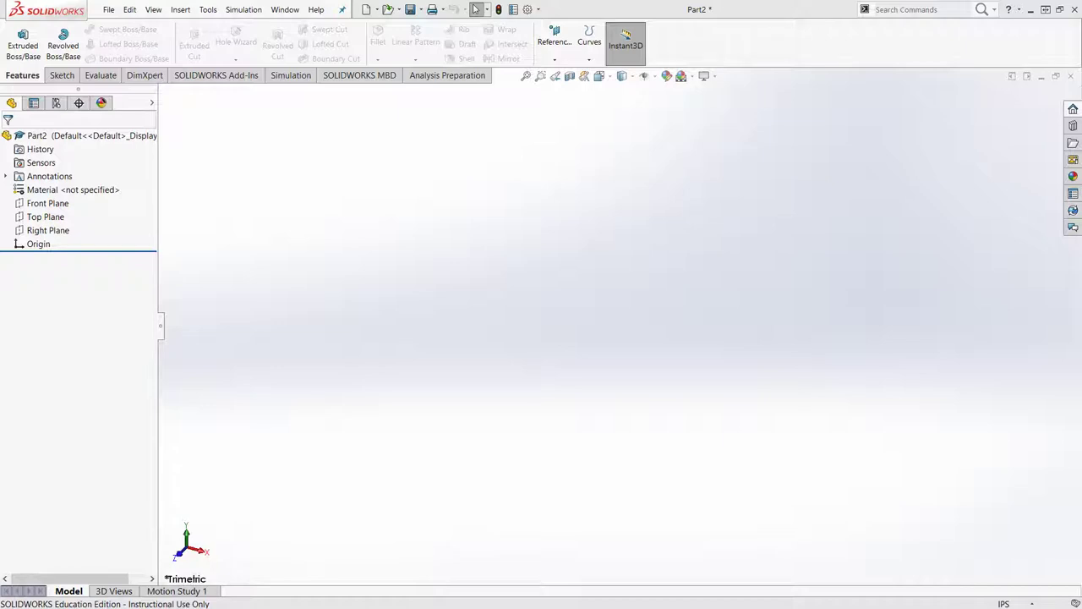
Sketch a center rectangle on the Top Plane, centred on the origin, about 6.21 in wide and 3.54 in high.
left_click(62, 76)
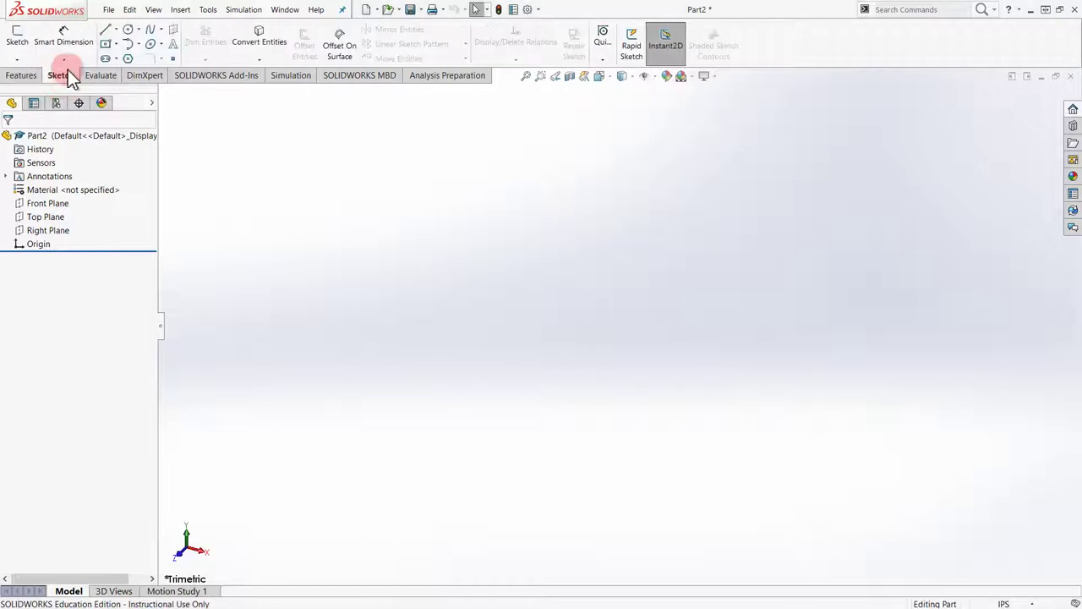
left_click(16, 37)
left_click(387, 318)
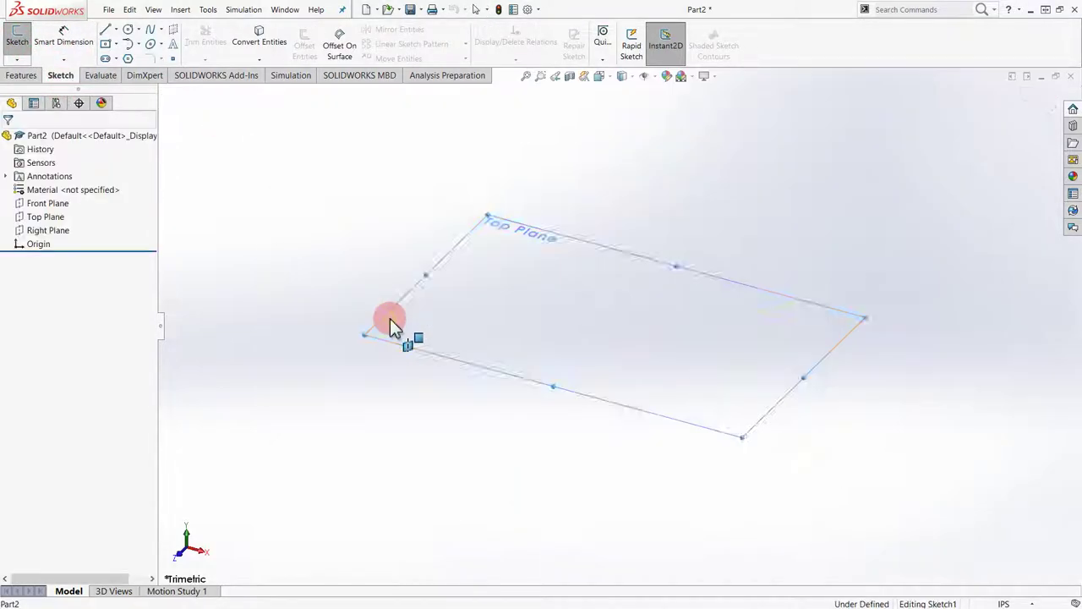
left_click(105, 43)
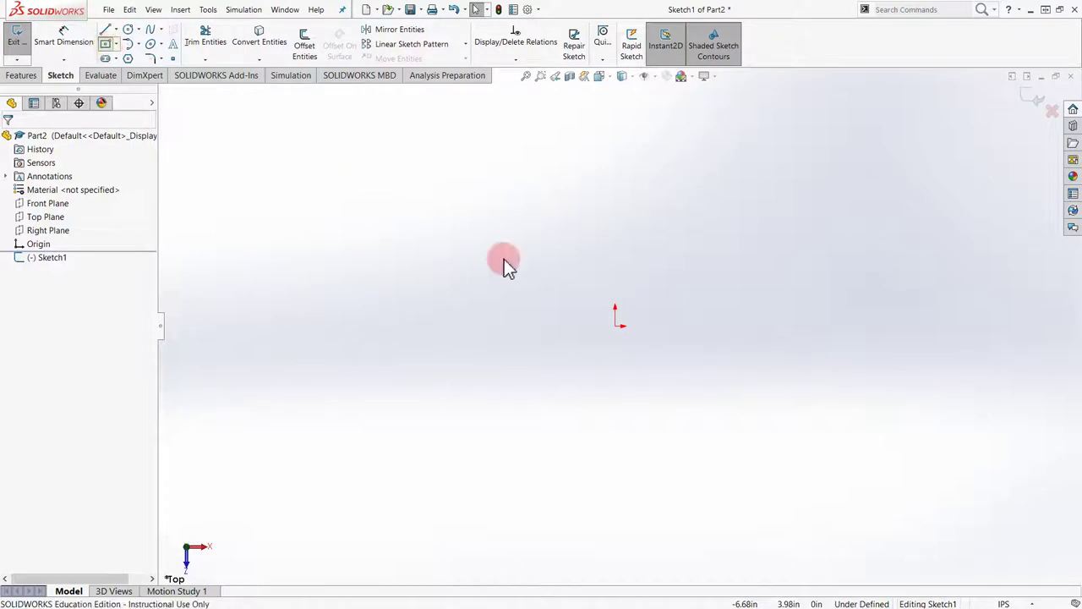
left_click(614, 326)
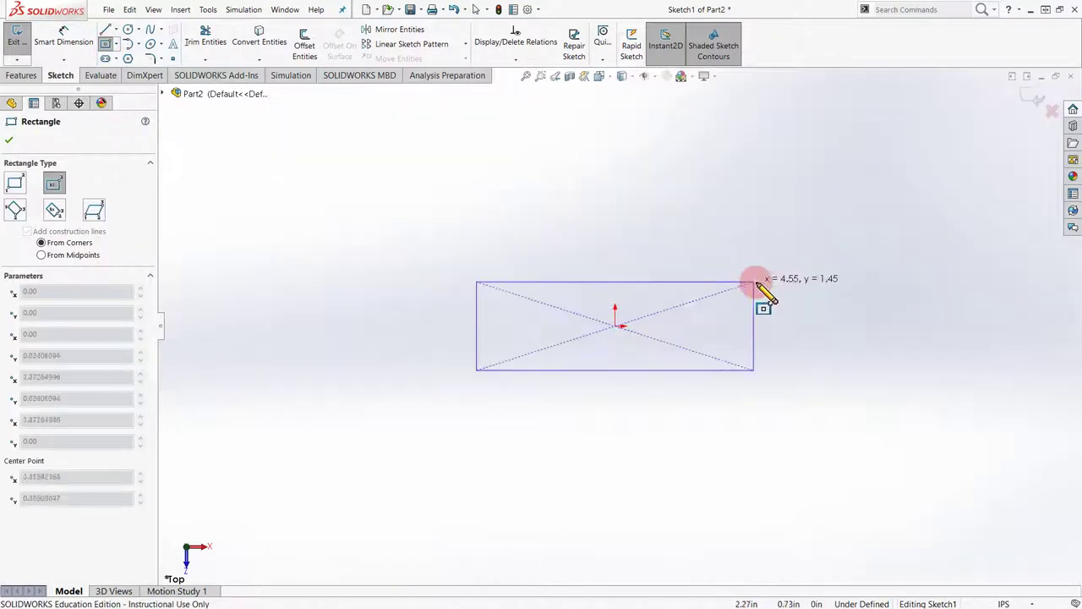
left_click(804, 218)
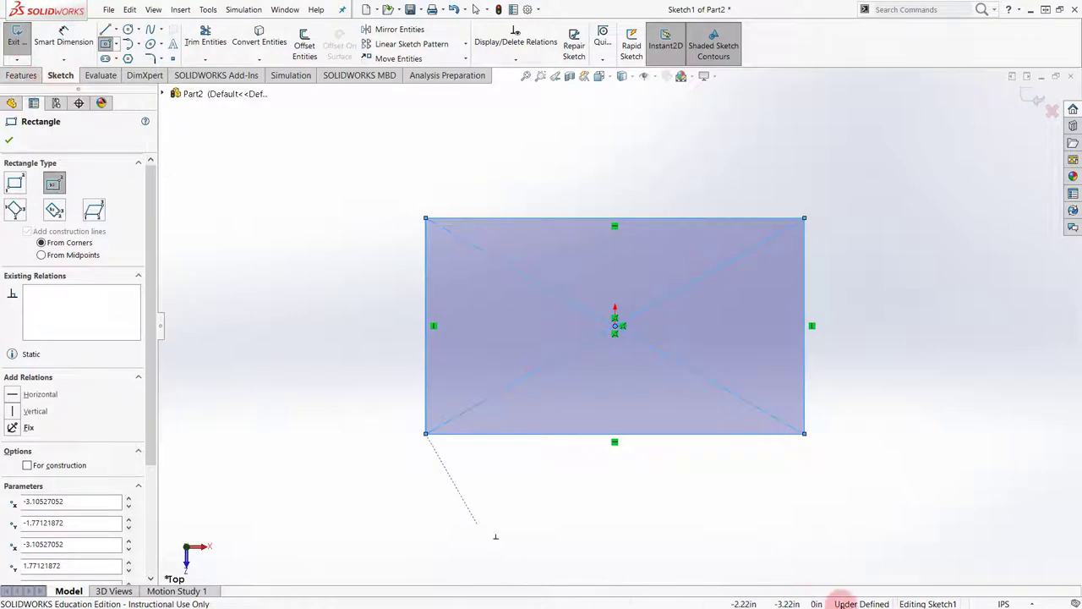
Dimension the rectangle's upper horizontal edge and set its length to 10 in.
left_click(61, 38)
left_click(309, 126)
left_click(61, 40)
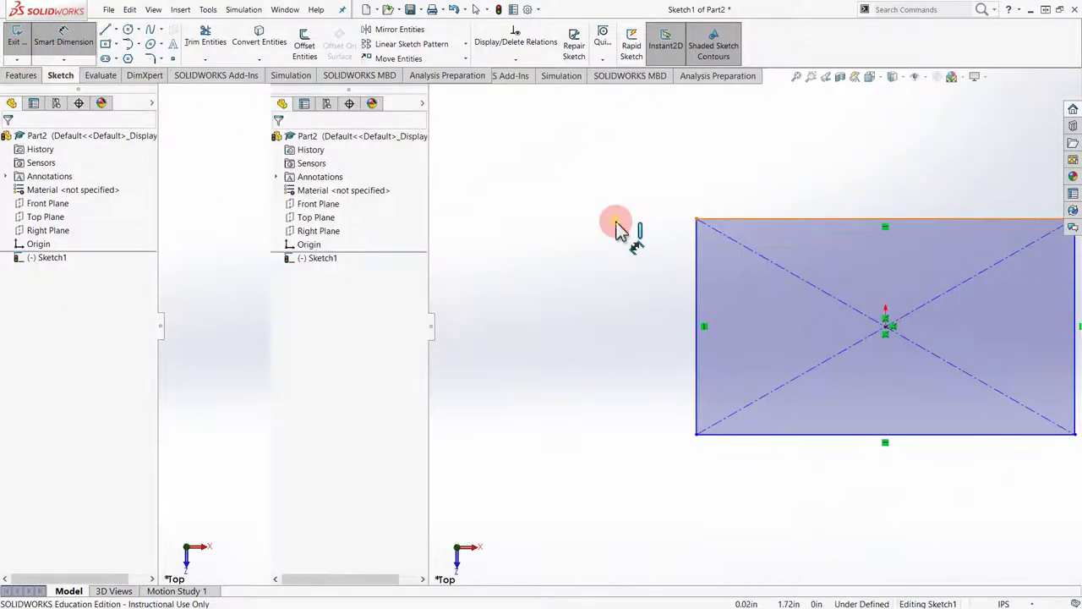
left_click(615, 219)
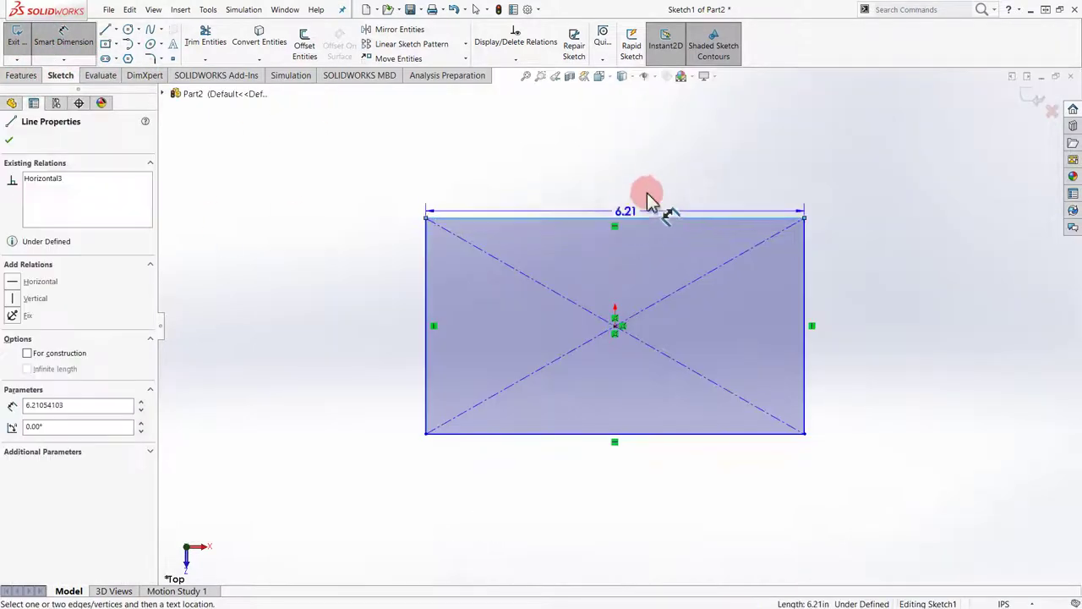
left_click(635, 161)
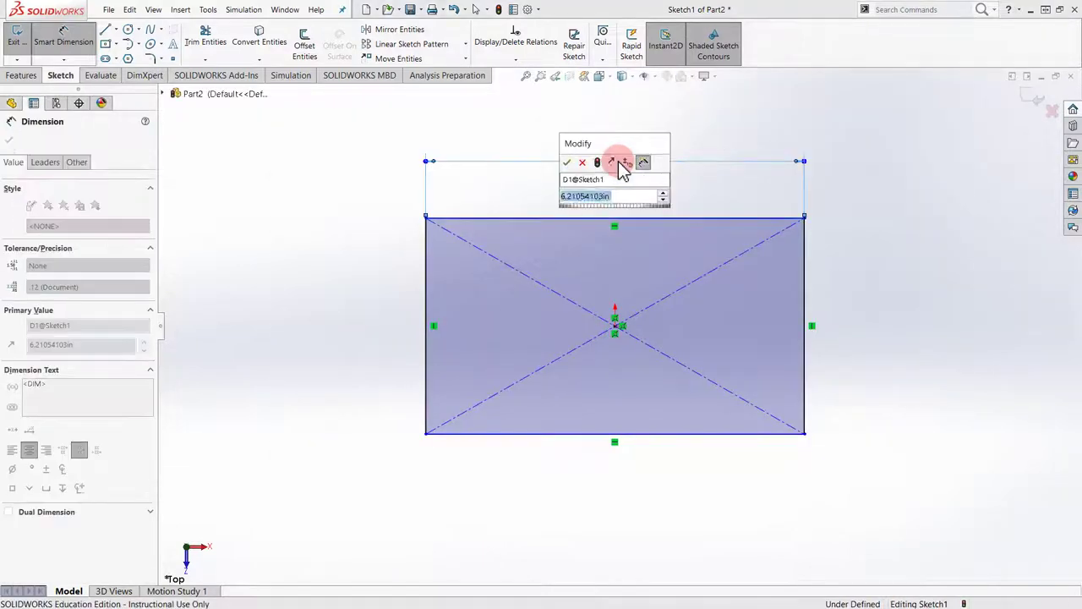
type("10")
key("Return")
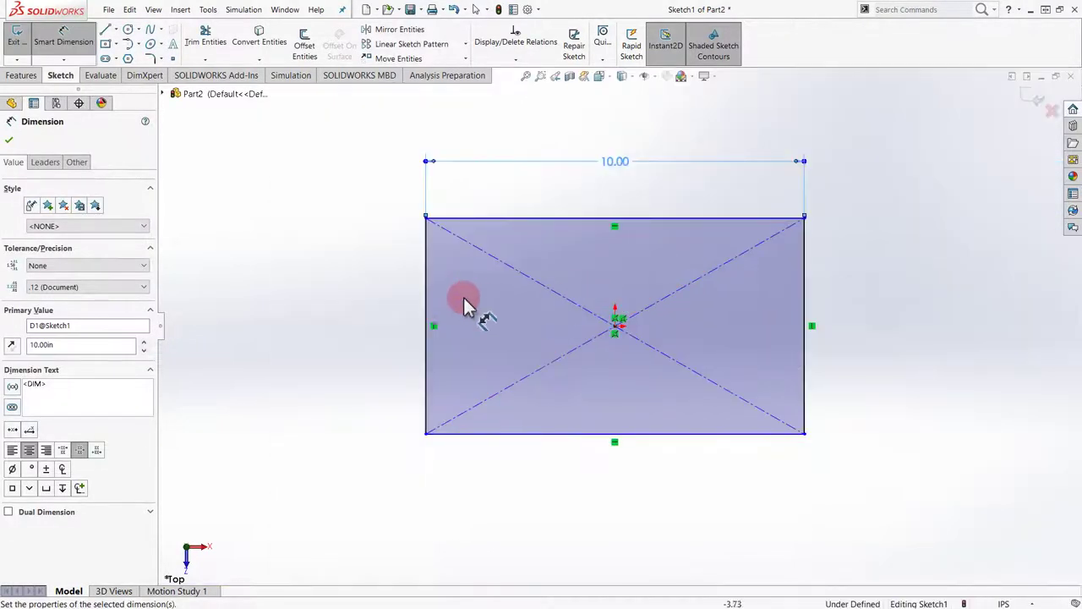
Dimension the rectangle's vertical side, set it to 5 in, and leave the dimension command.
left_click(427, 294)
left_click(385, 320)
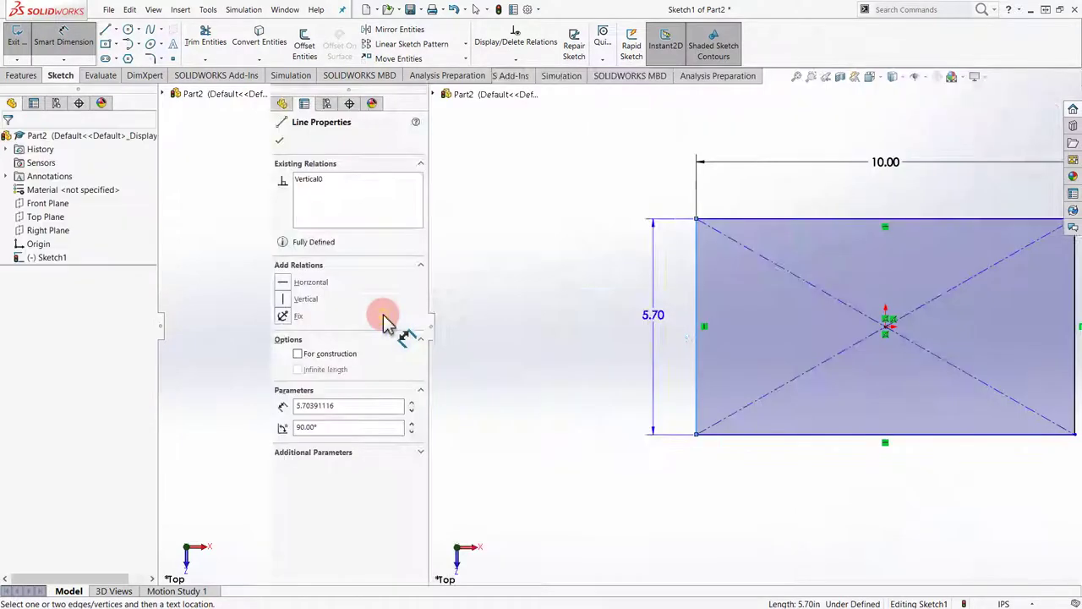
type("5")
key("Return")
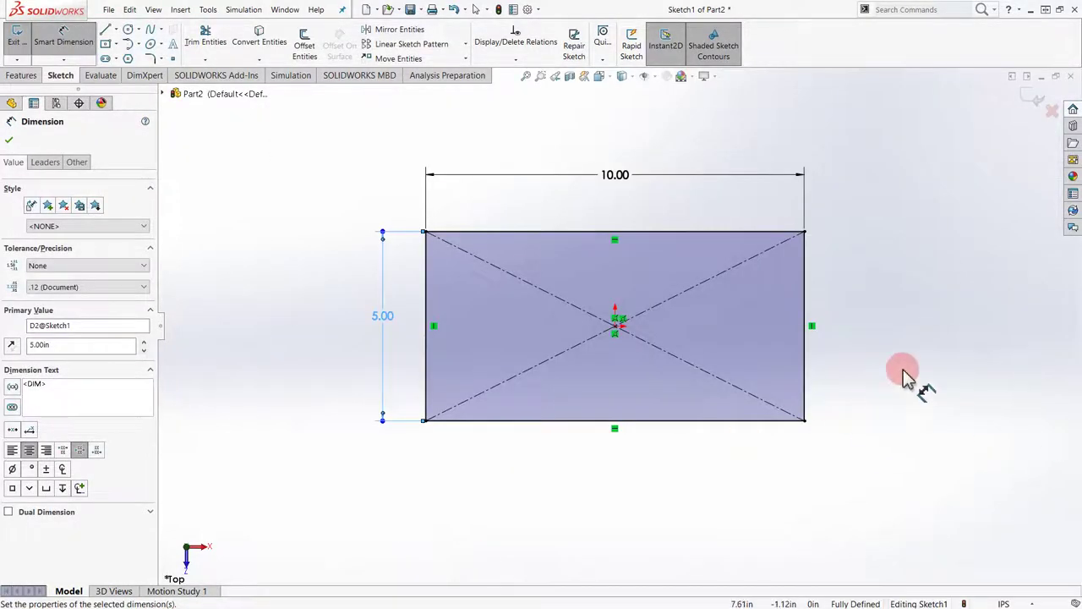
left_click(911, 230)
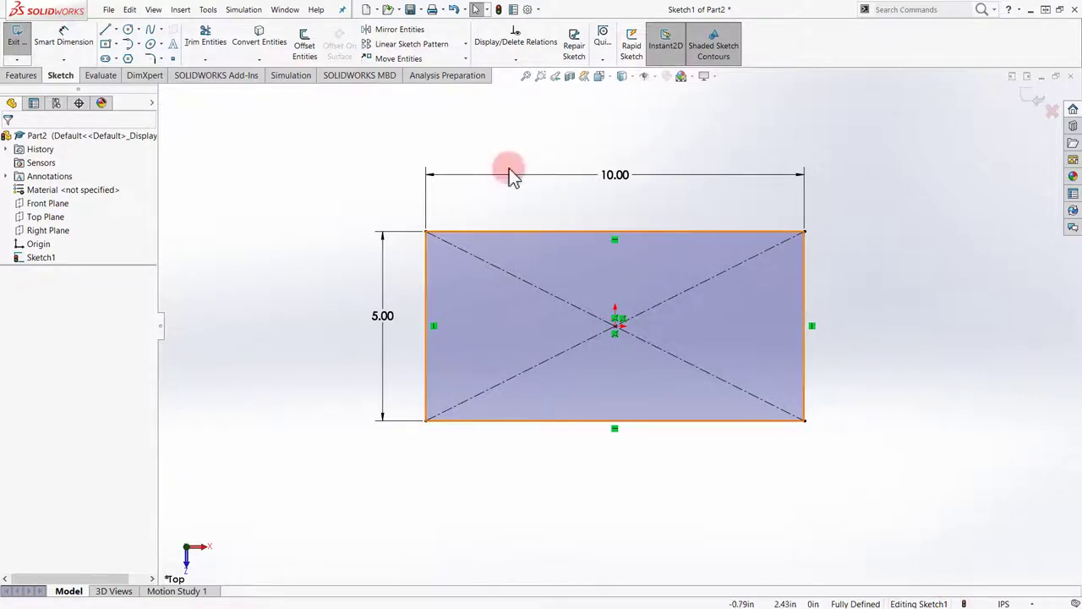
Start a blind boss extrusion of the rectangle and pull its depth upward to about 2.40 in.
left_click(22, 75)
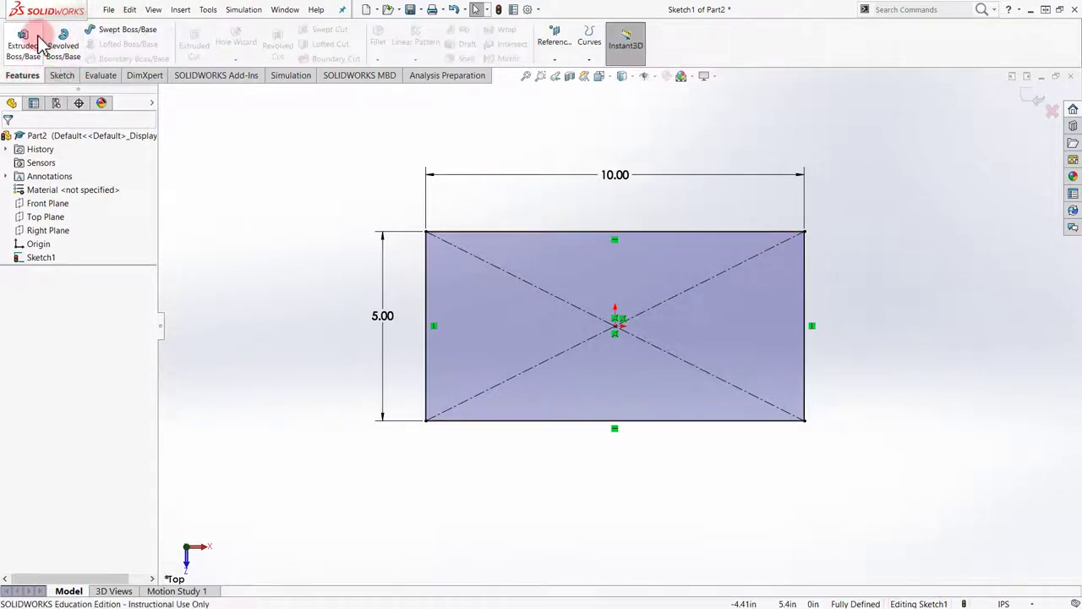
left_click(38, 44)
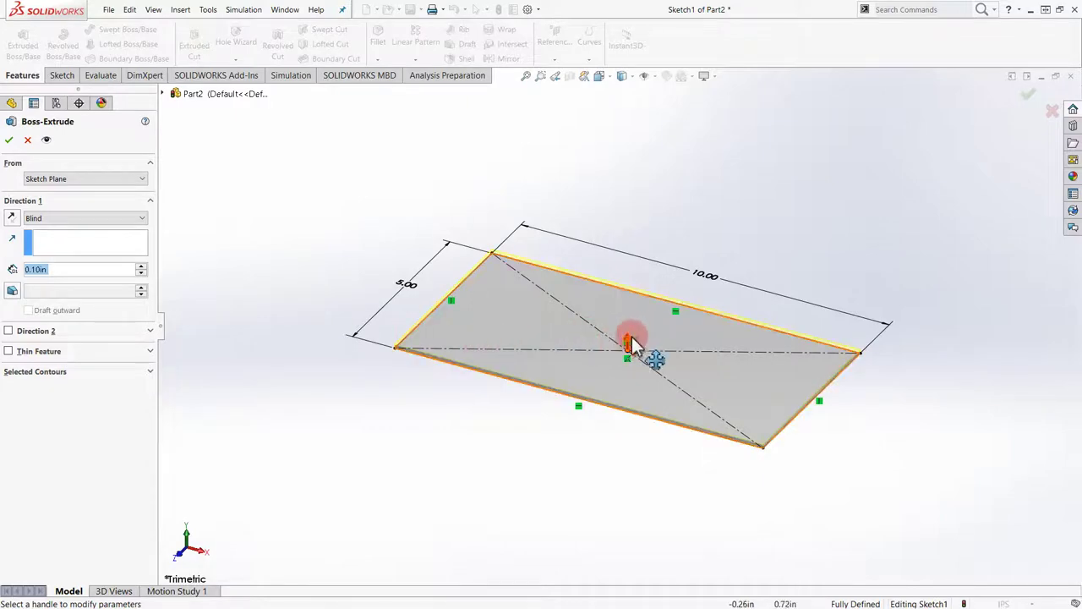
scroll(634, 347, "up", 3)
scroll(634, 347, "down", 6)
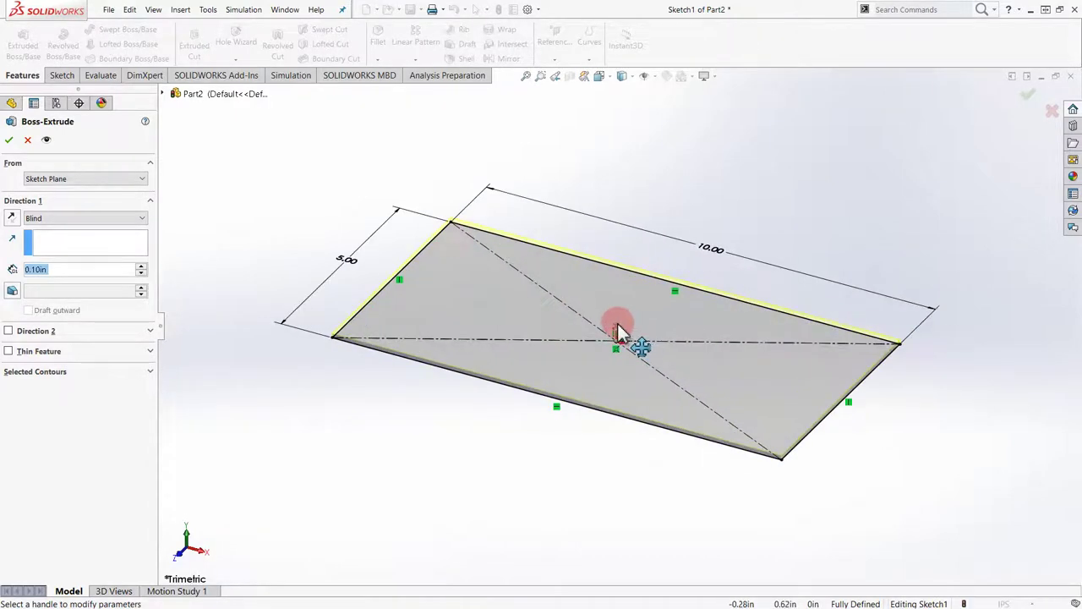
left_click_drag(612, 345, 613, 152)
scroll(705, 422, "up", 6)
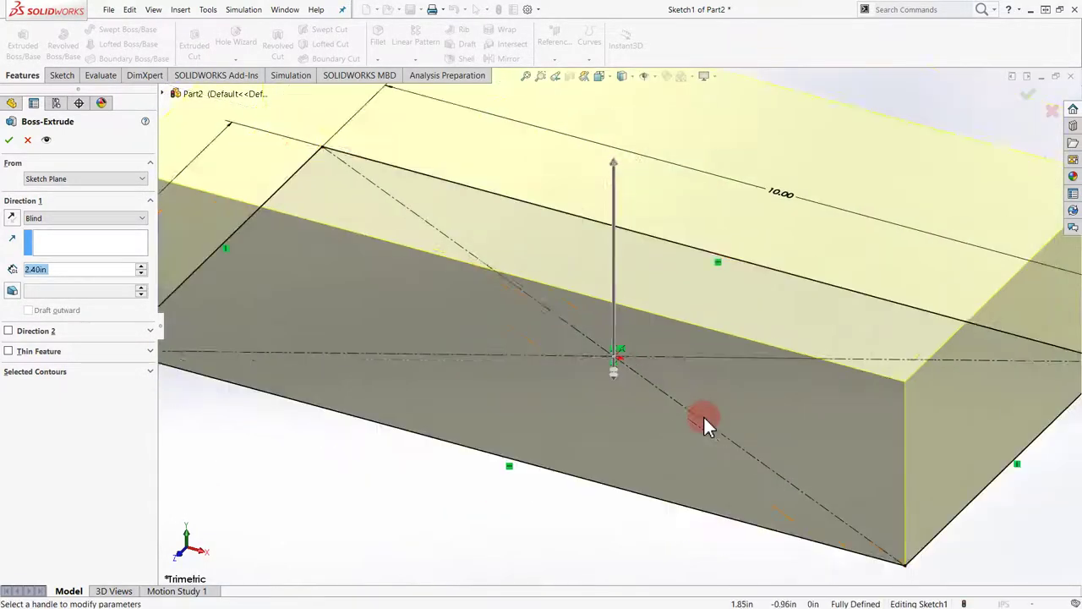
Raise the blind extrusion depth in increments to 2.90 in, and finally set it to 5 in.
left_click(141, 267)
left_click(141, 267)
left_click(141, 267)
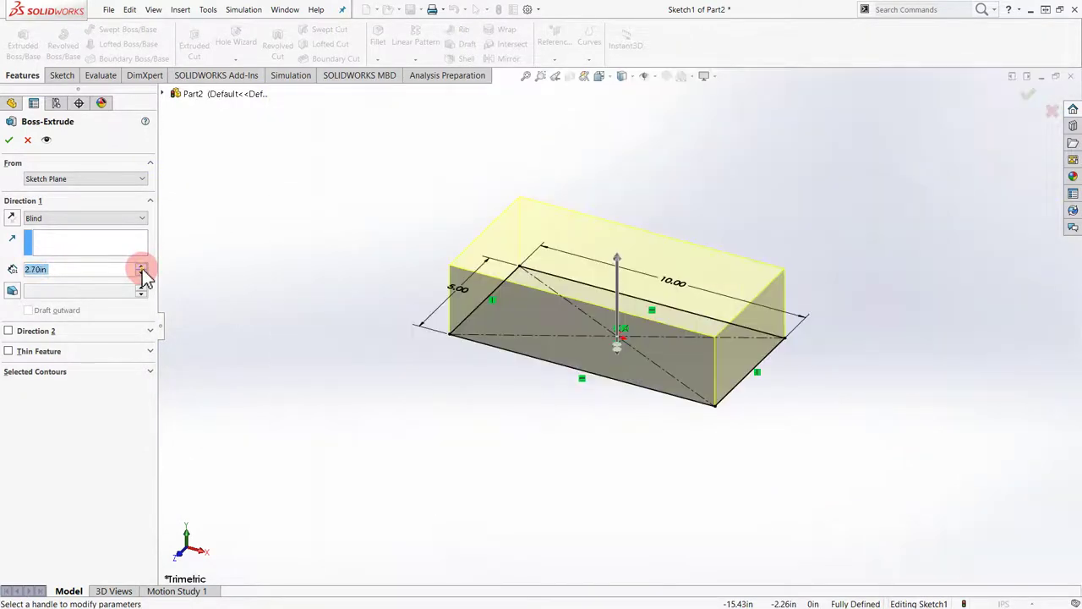
left_click(141, 268)
left_click(141, 267)
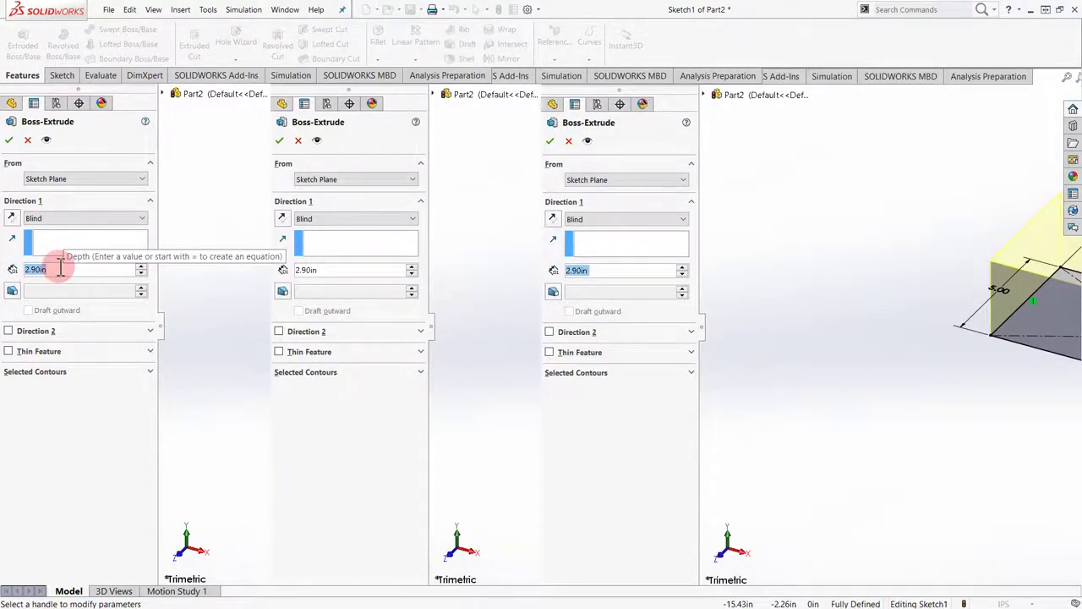
type("5")
key("Return")
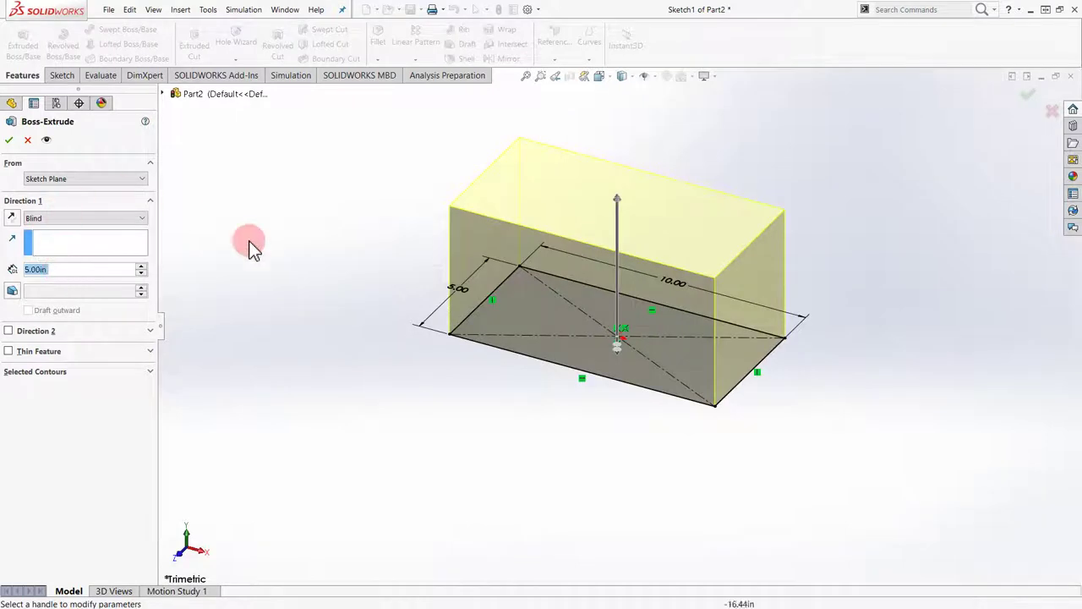
Try reversing the extrusion to run below the sketch plane, and flip it back upward.
left_click(64, 219)
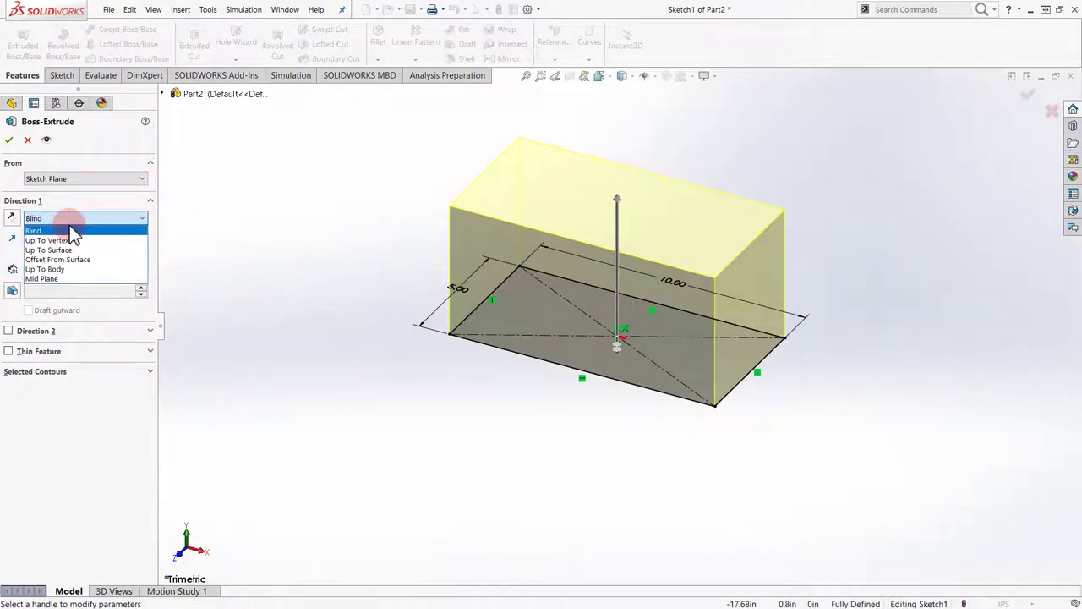
left_click(14, 218)
left_click(13, 218)
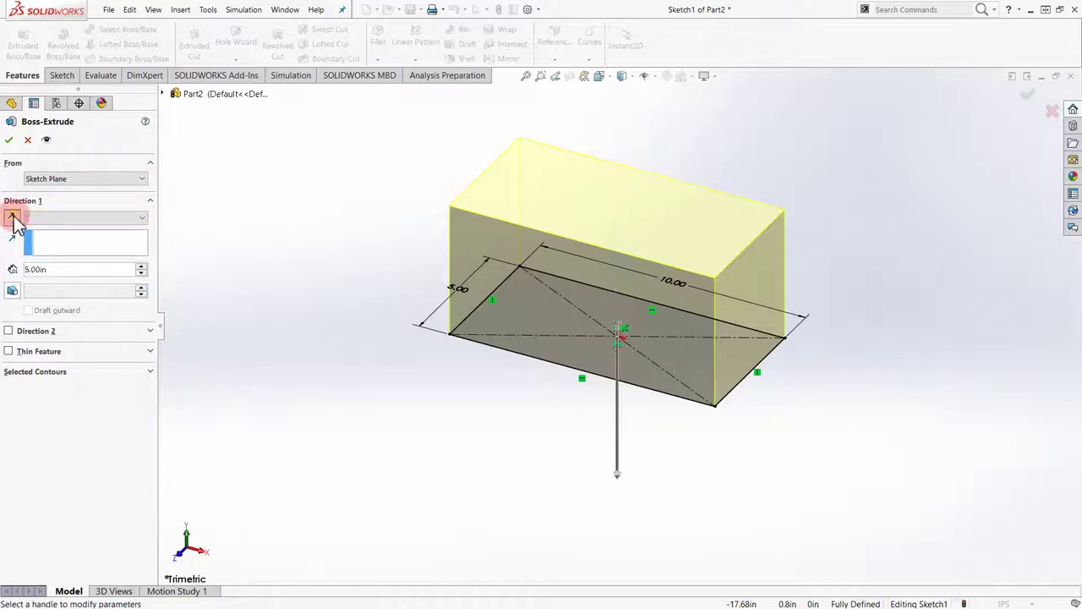
left_click(43, 274)
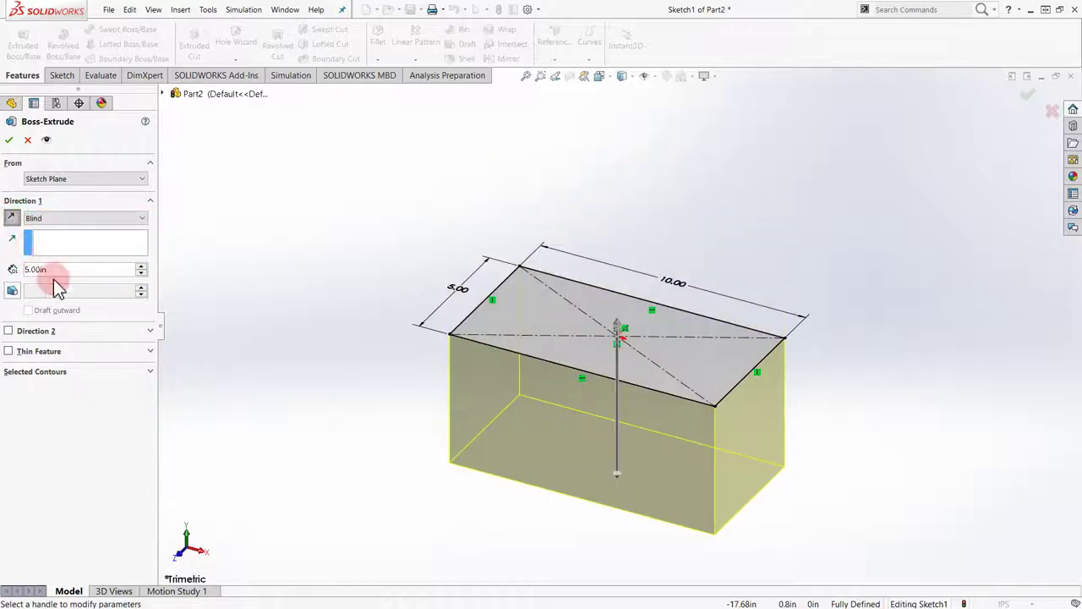
left_click(12, 215)
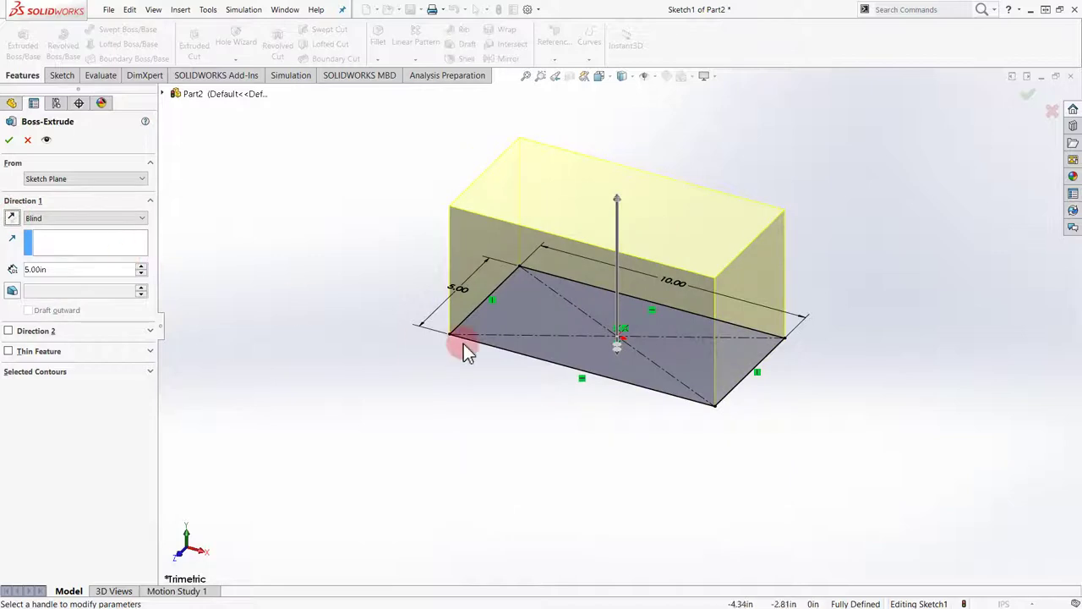
Try the Mid Plane end condition for the extrusion, and return it to Blind.
left_click(88, 218)
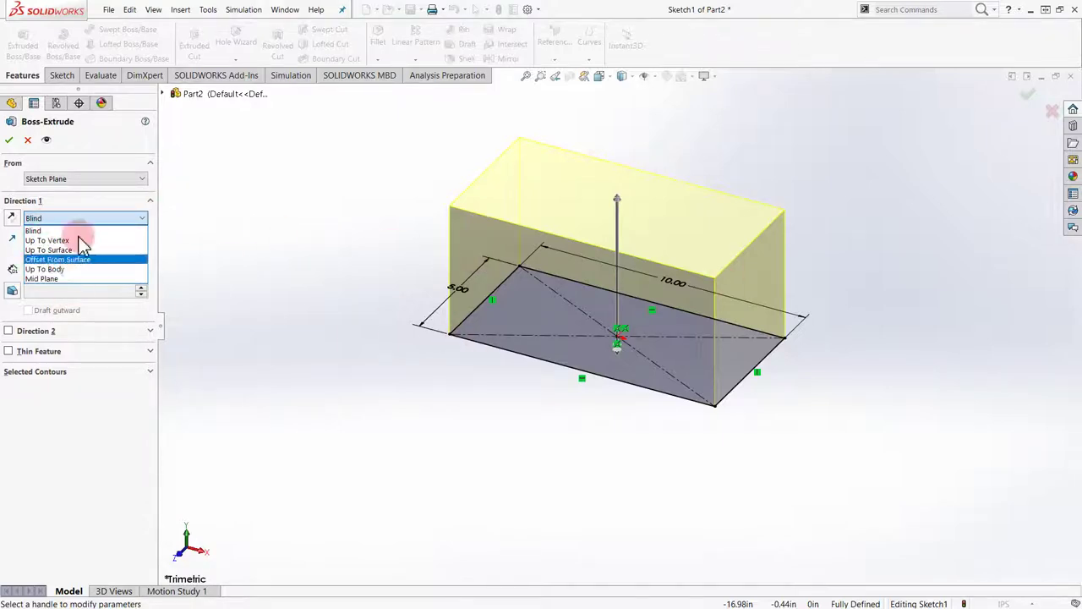
left_click(46, 278)
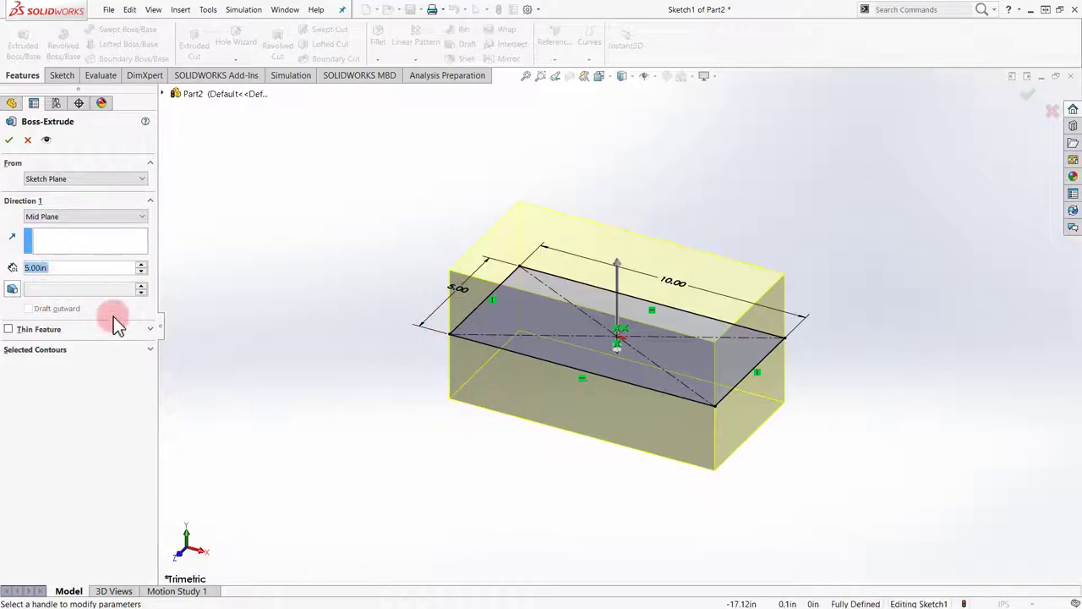
left_click(78, 218)
left_click(63, 228)
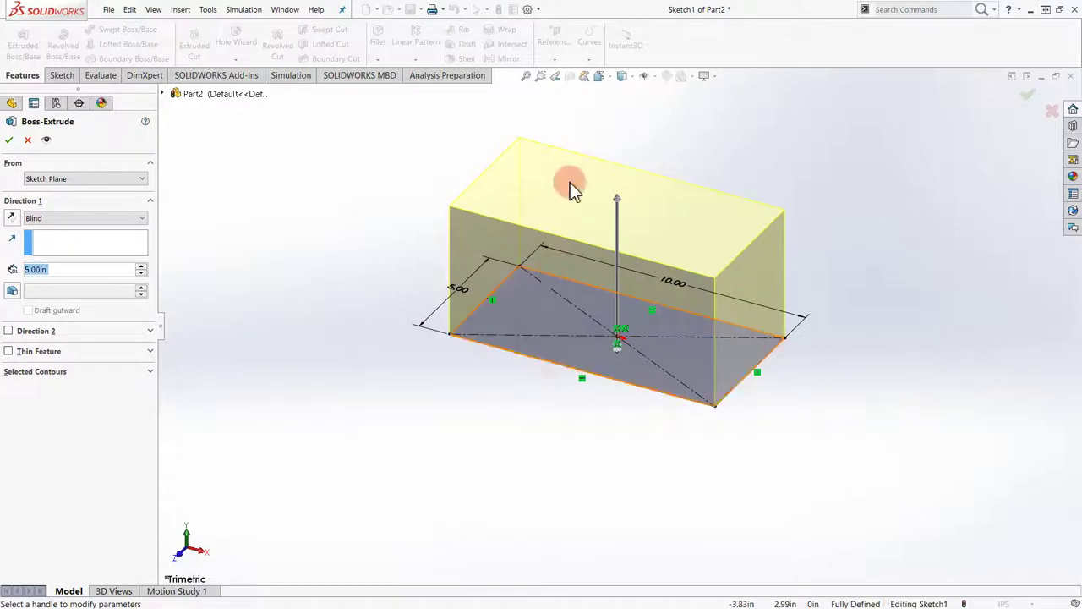
Try adding a blind Direction 2 of 5 in below the sketch plane, and remove that second direction.
left_click(9, 331)
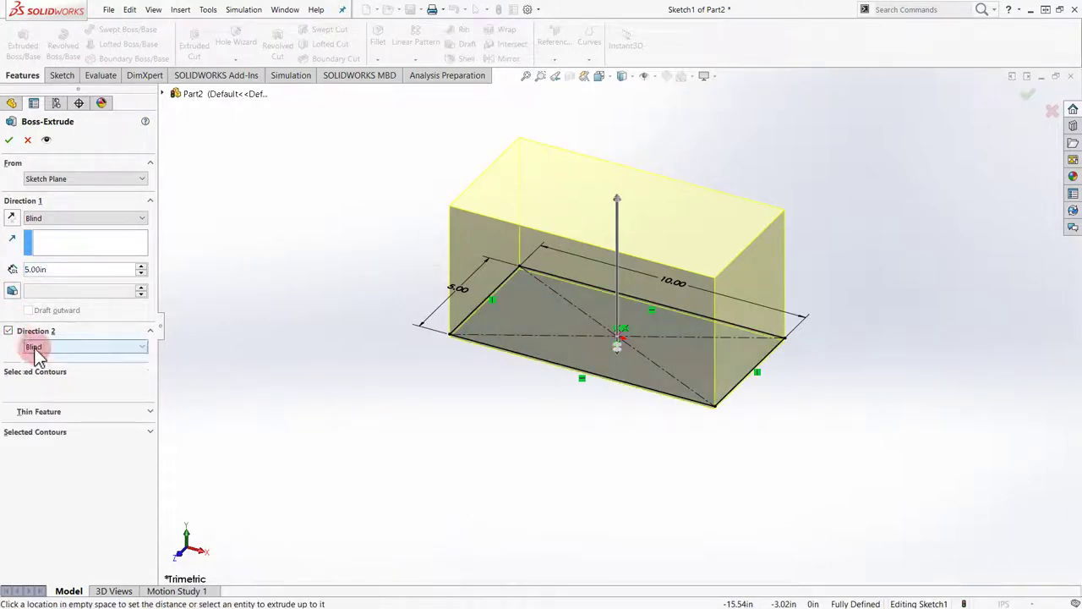
left_click(81, 345)
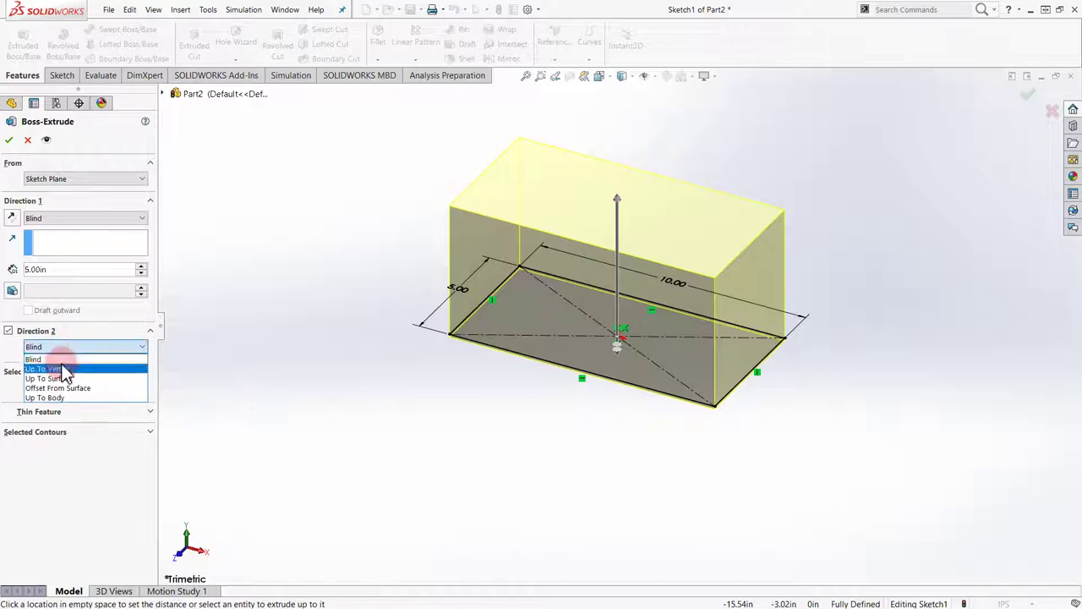
left_click(59, 360)
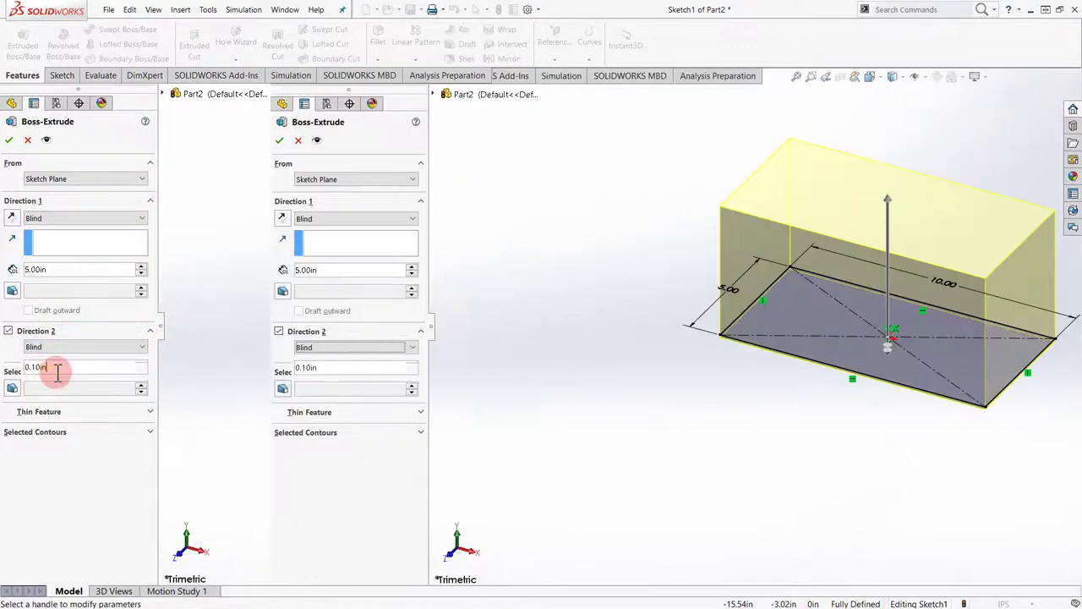
left_click_drag(53, 367, 10, 370)
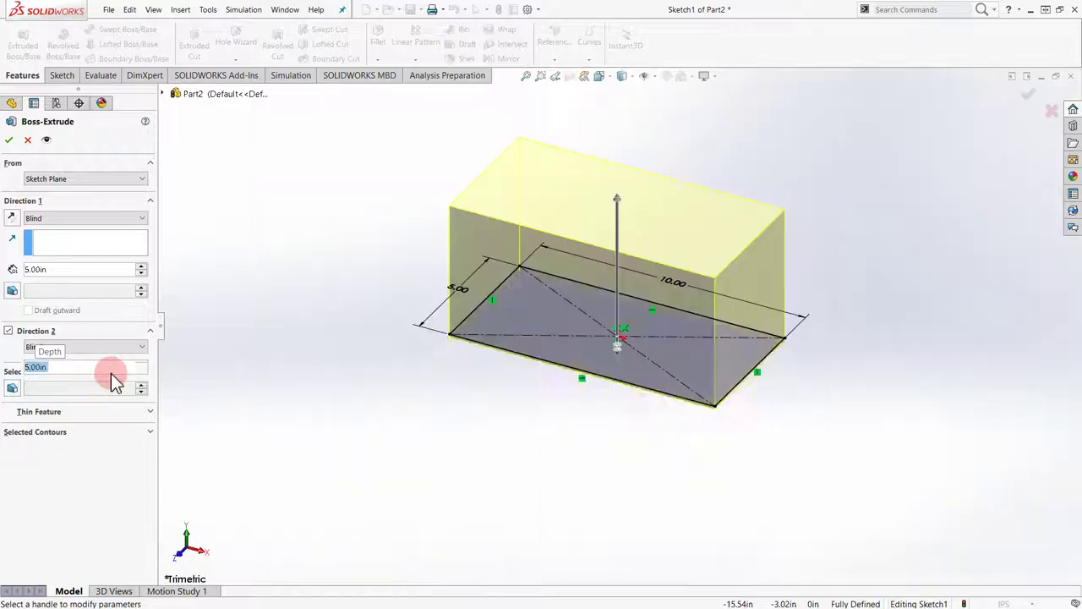
type("5.")
key("Return")
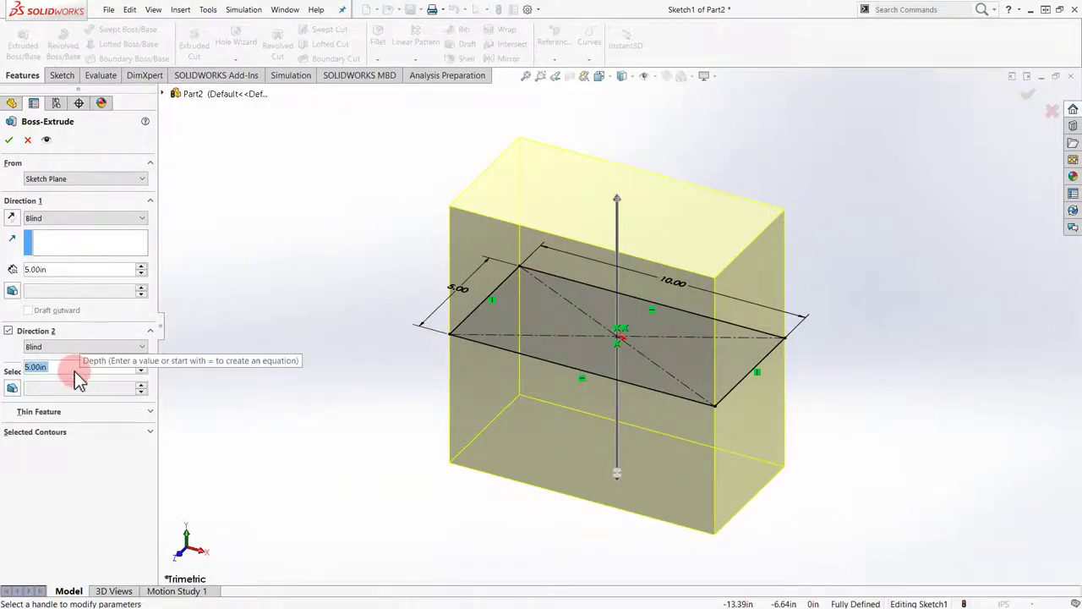
type("0")
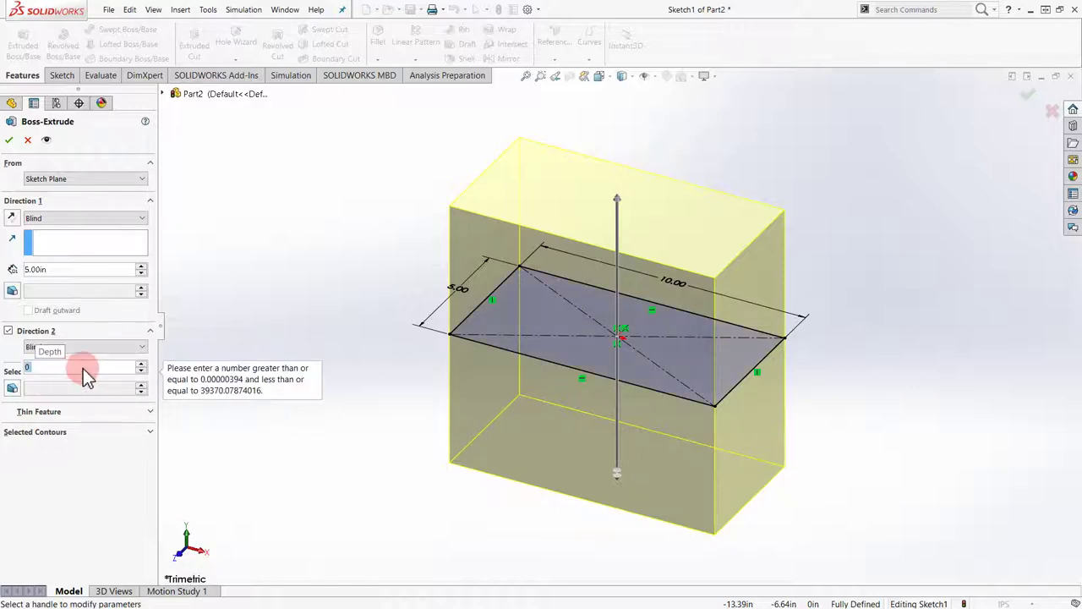
left_click(9, 330)
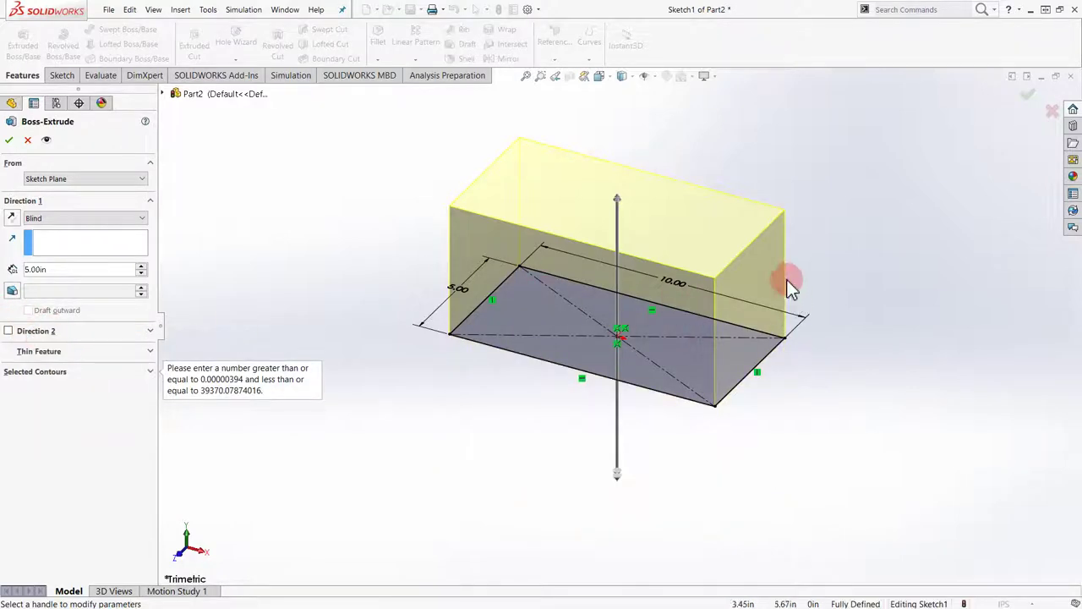
Try a 5° draft on the extrusion, switching between inward and outward, and set the draft angle back to 0°.
left_click(12, 292)
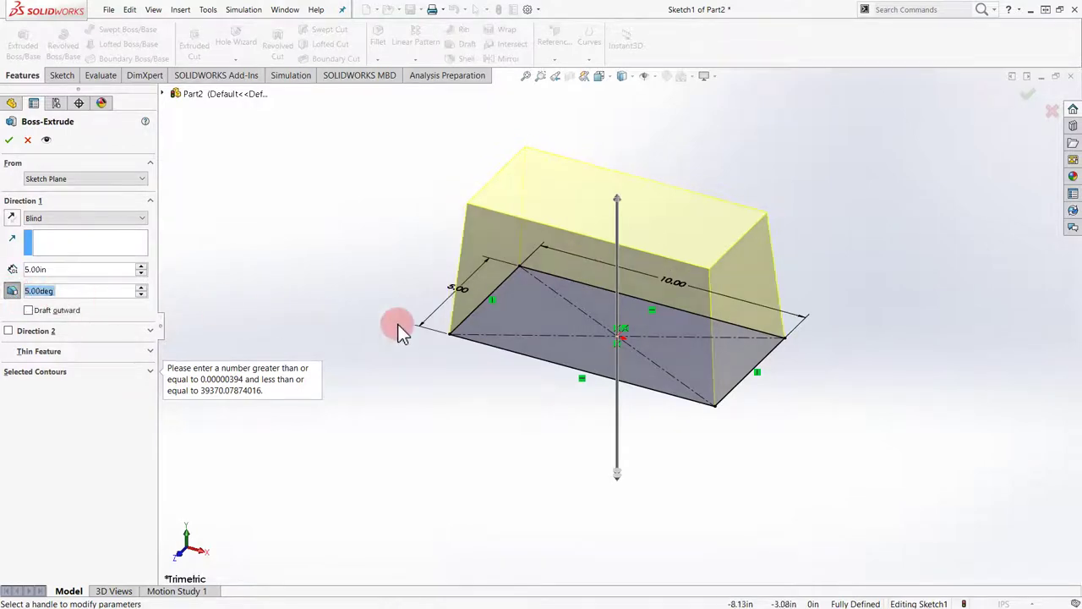
left_click(30, 311)
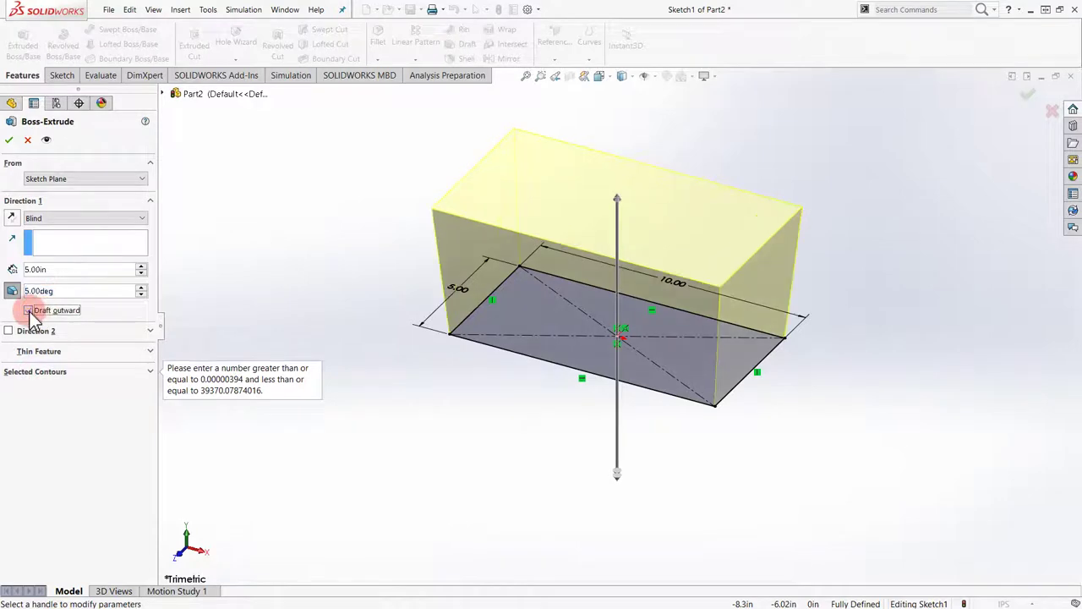
left_click(30, 311)
left_click(29, 311)
left_click(30, 311)
left_click(26, 290)
type("0")
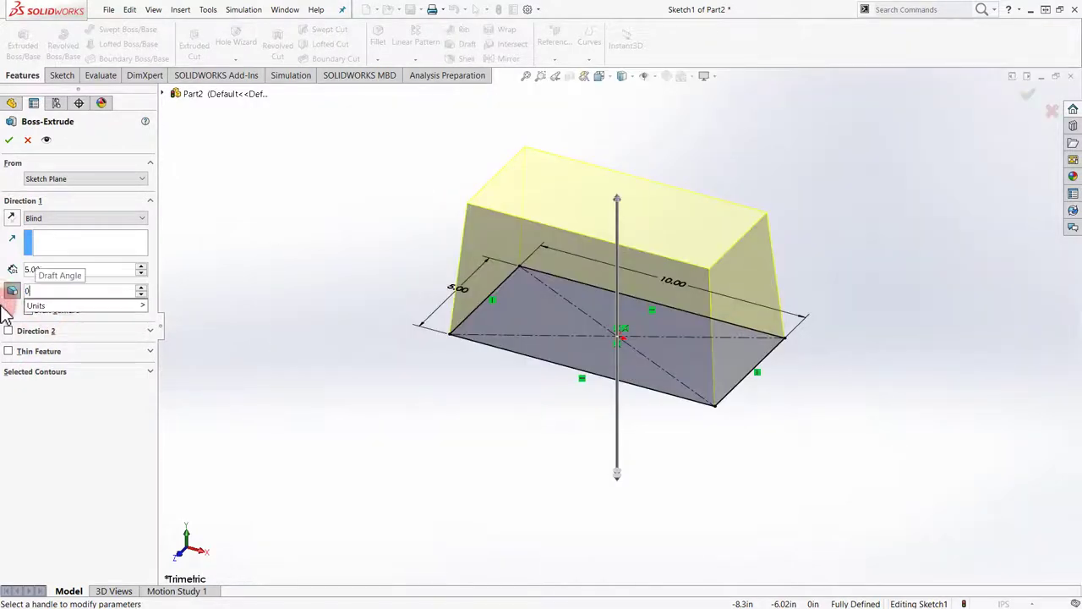
key("Return")
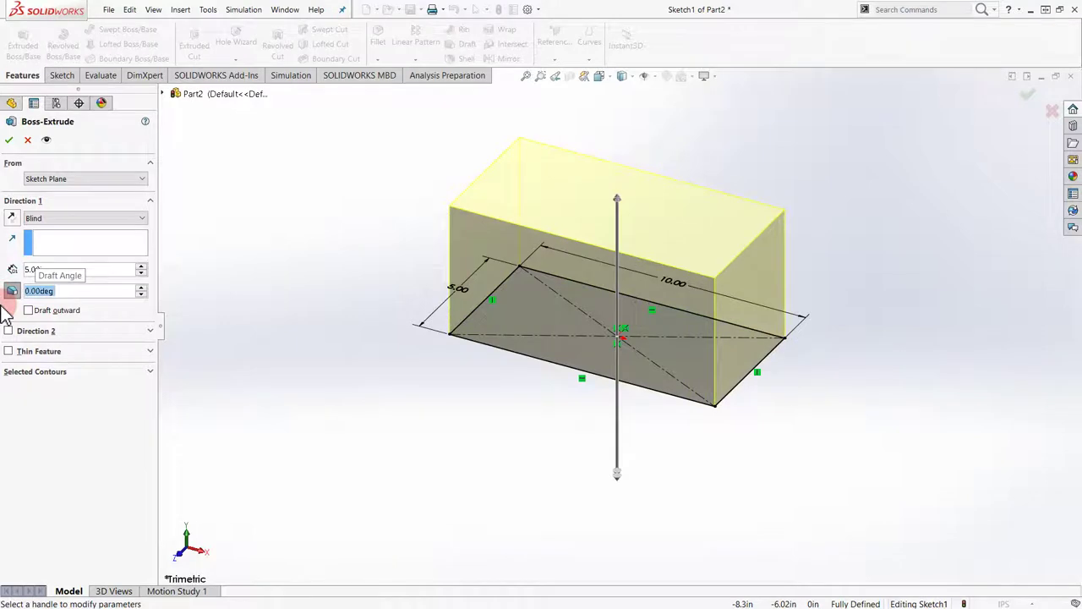
Accept the 5 in blind extrusion to create the solid block, and clear the selection.
left_click(9, 142)
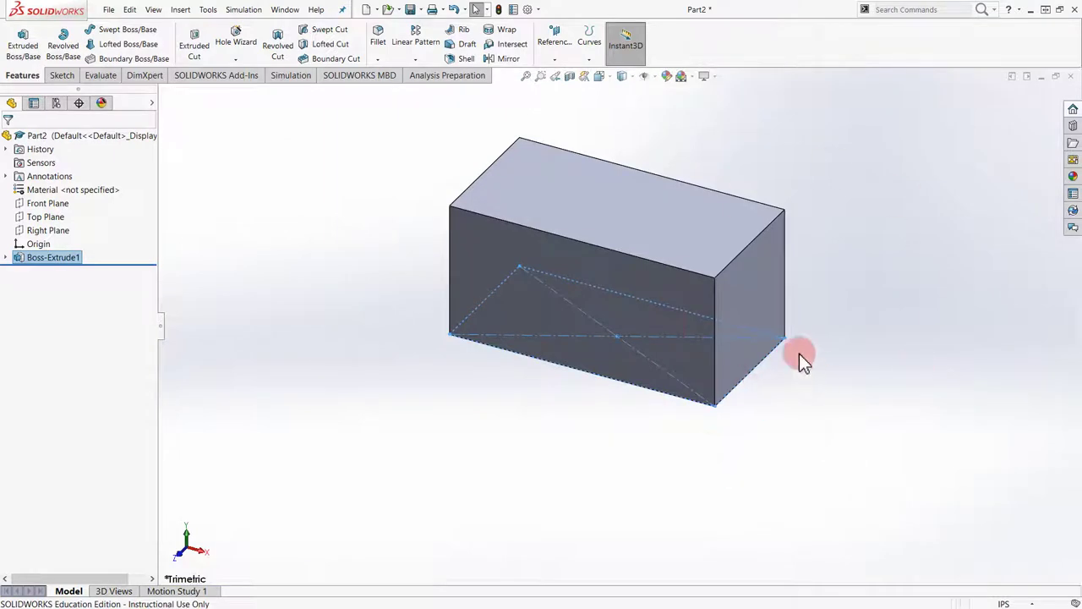
left_click(875, 358)
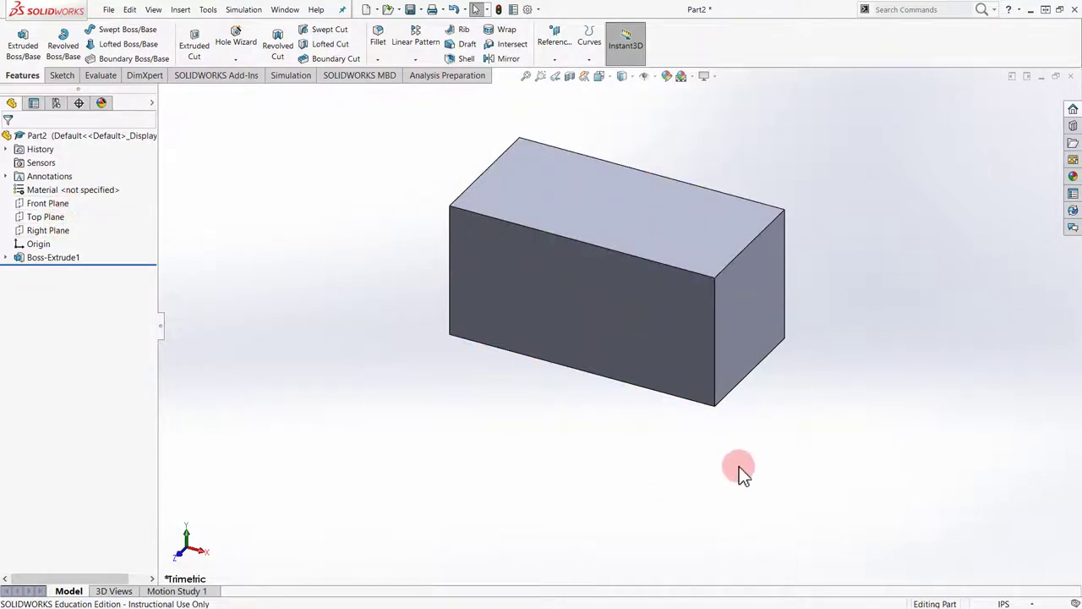
middle_click_drag(736, 471, 758, 280)
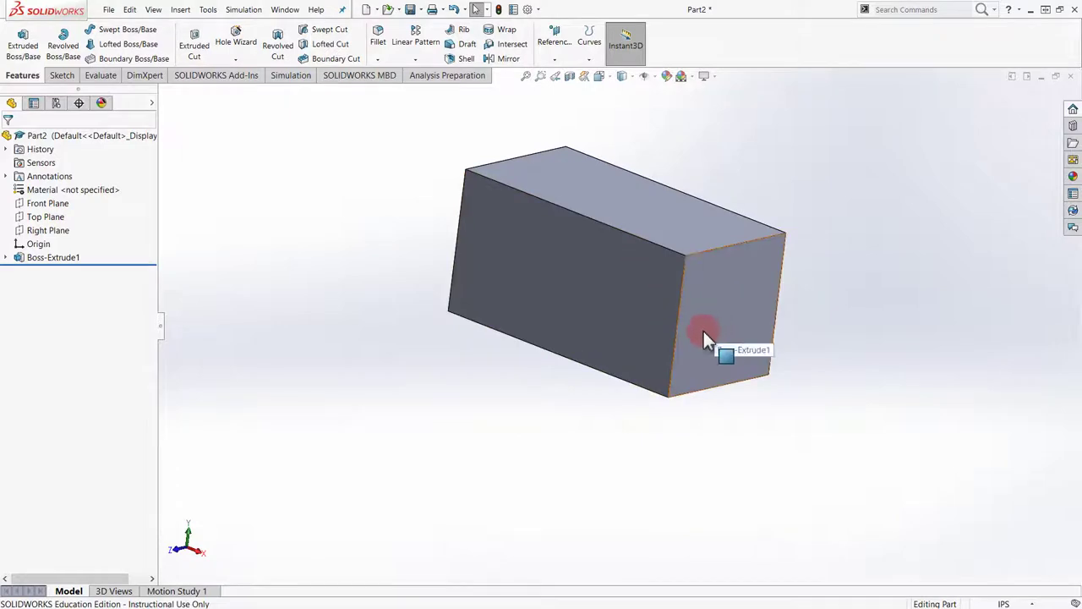
key("ctrl+7")
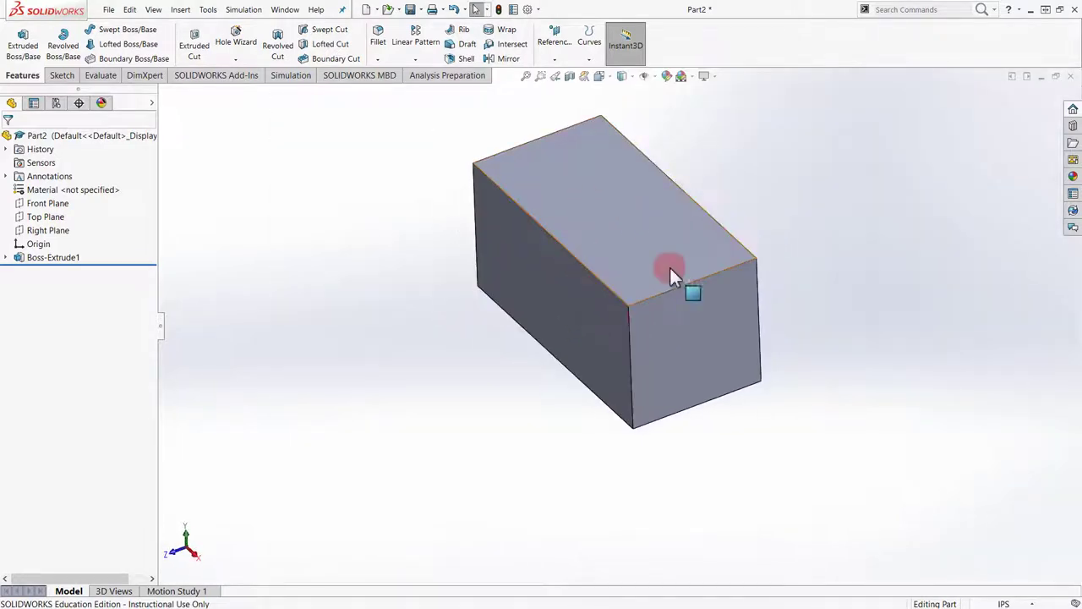
middle_click_drag(671, 273, 693, 372)
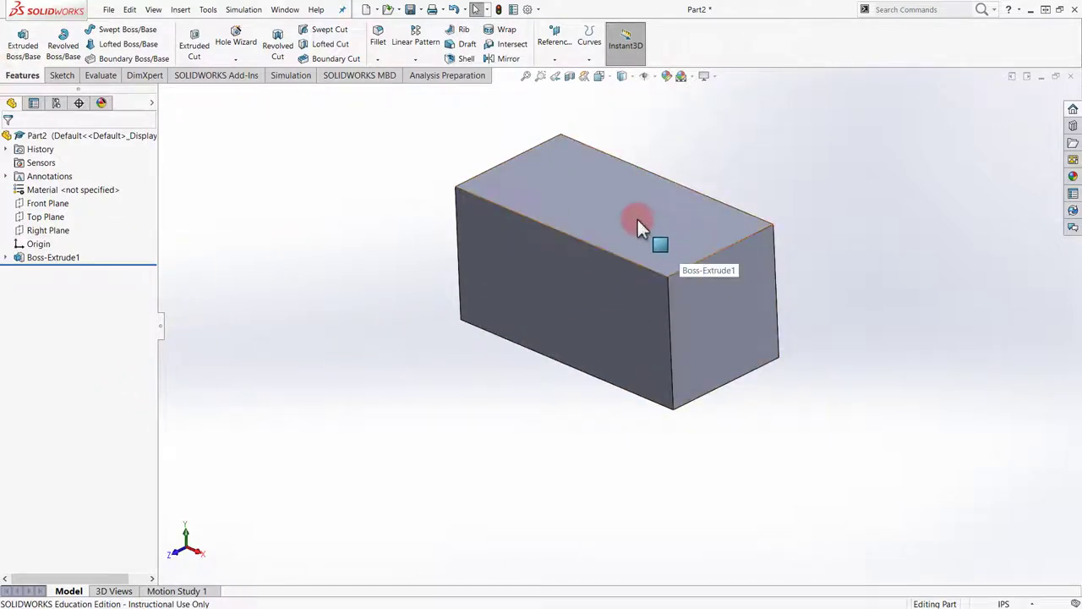
Start a new sketch on the block's top face and orient the view square to that face.
left_click(64, 76)
left_click(17, 38)
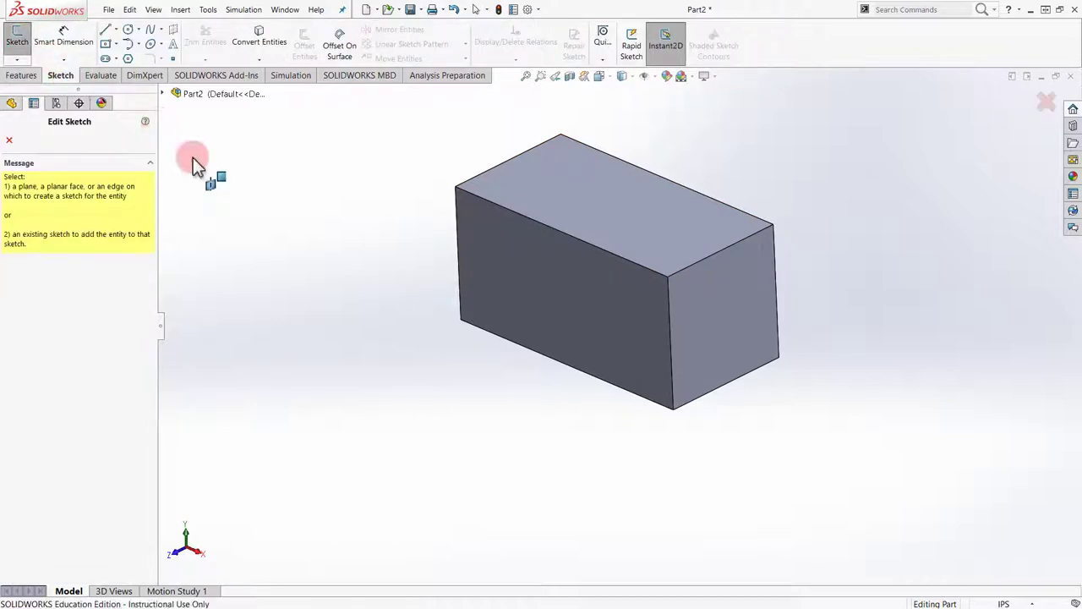
left_click(568, 188)
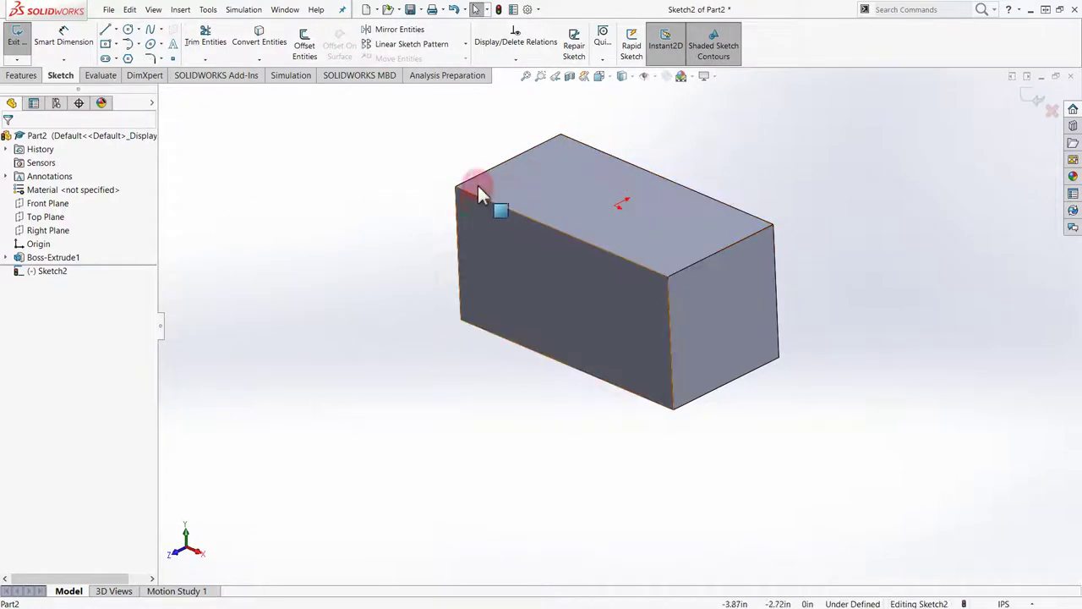
left_click(592, 168)
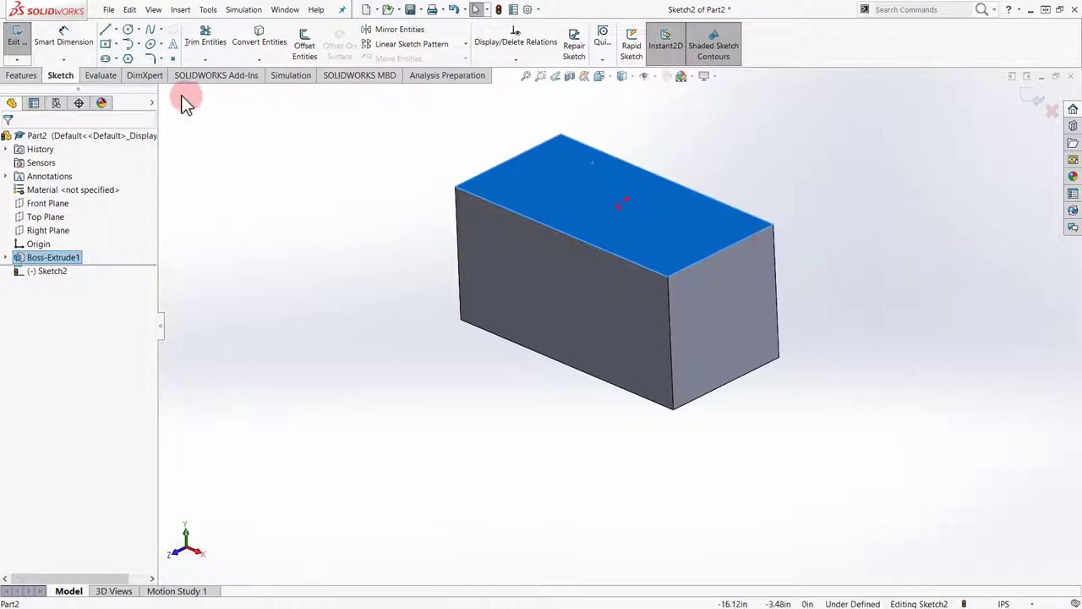
left_click(600, 77)
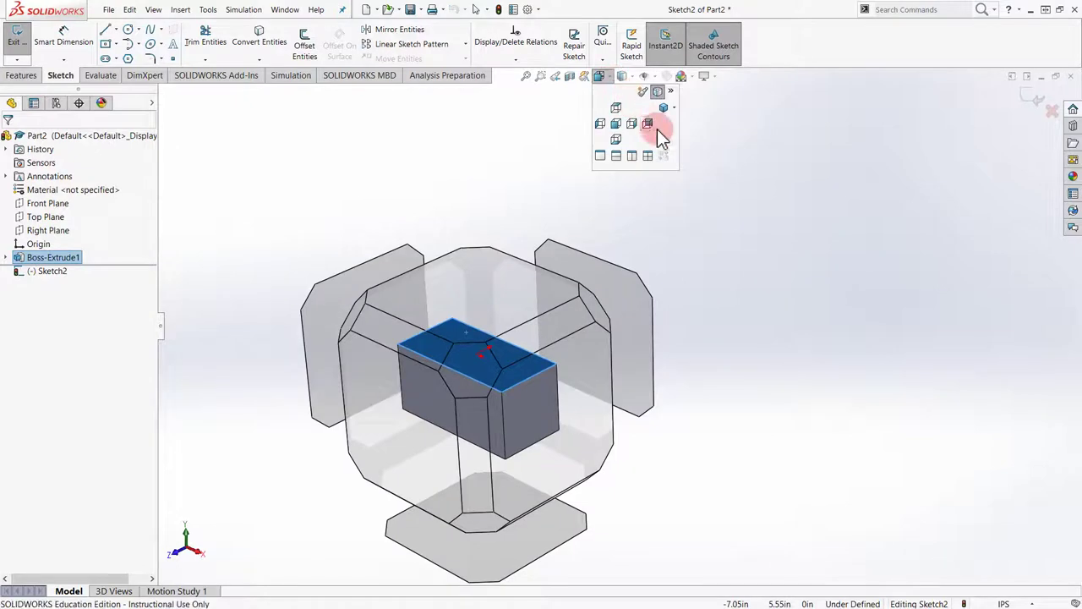
left_click(657, 130)
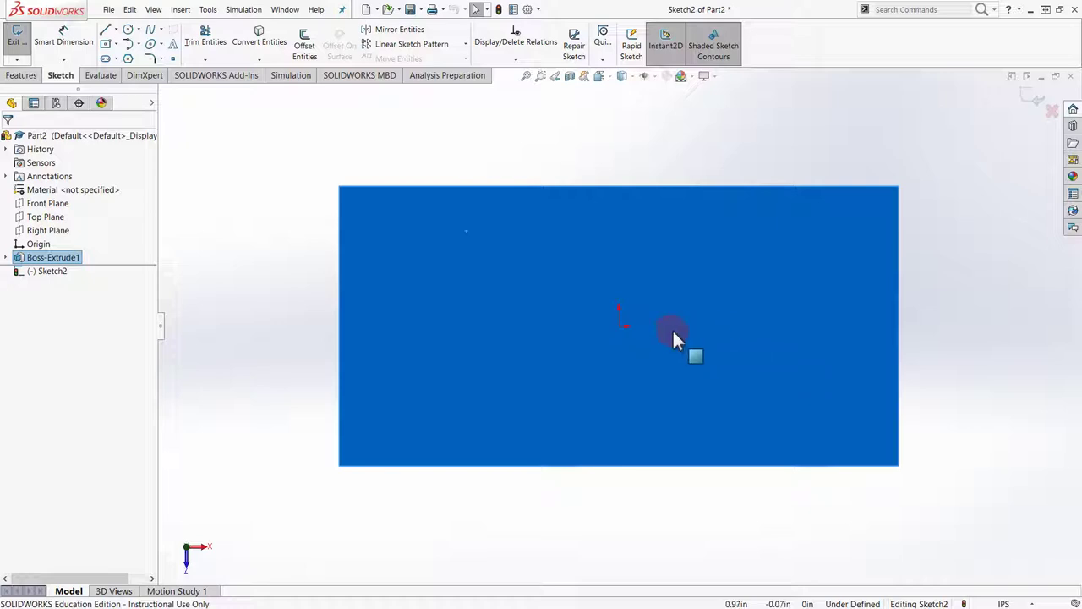
scroll(719, 292, "up", 2)
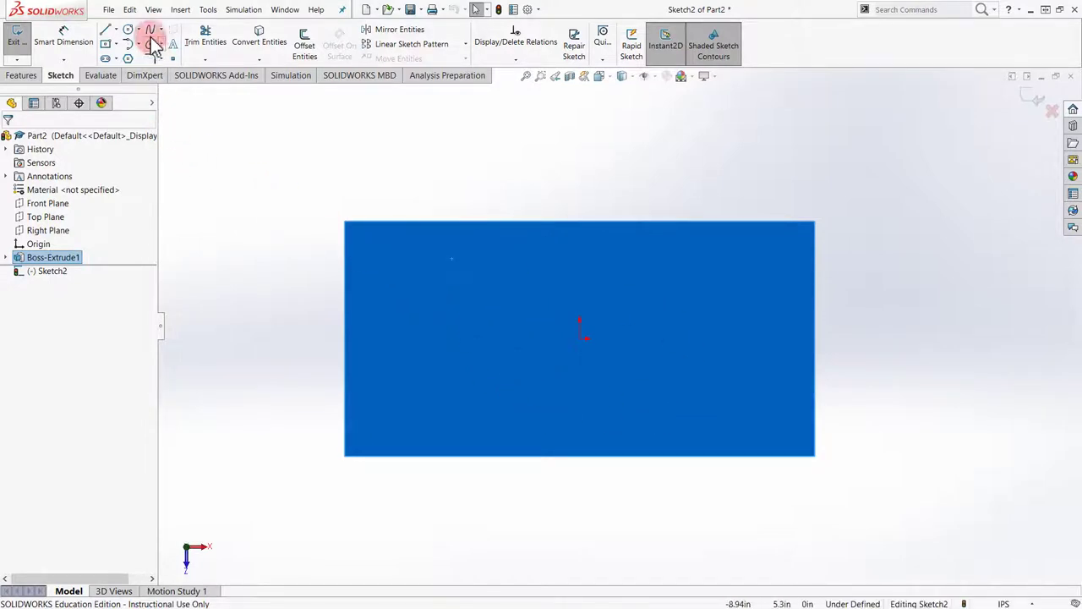
Sketch a center rectangle from the origin on the top face, and dimension its long horizontal side to 8 in.
left_click(105, 43)
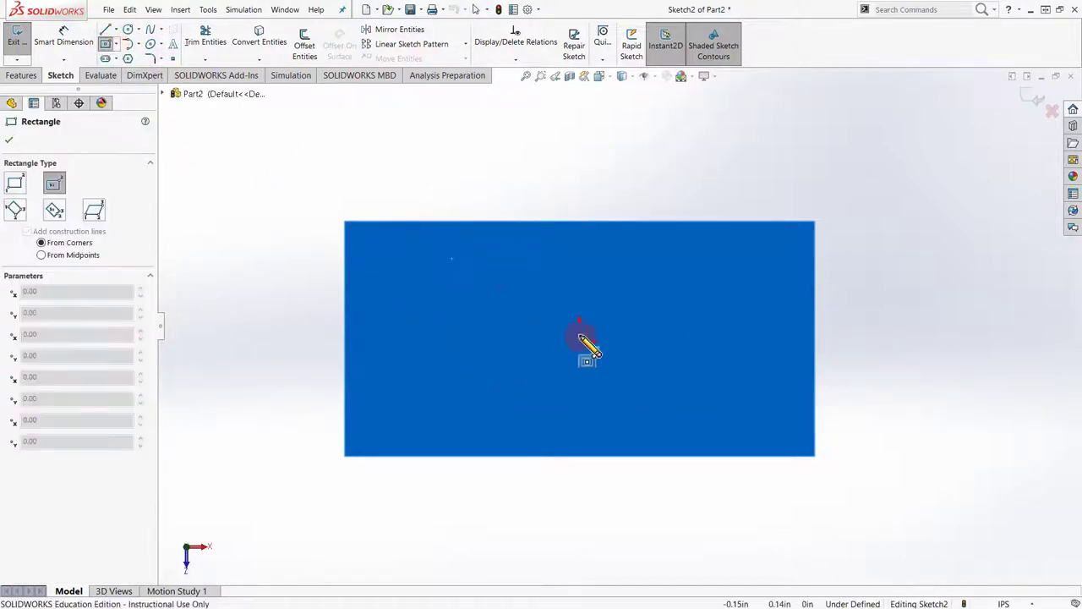
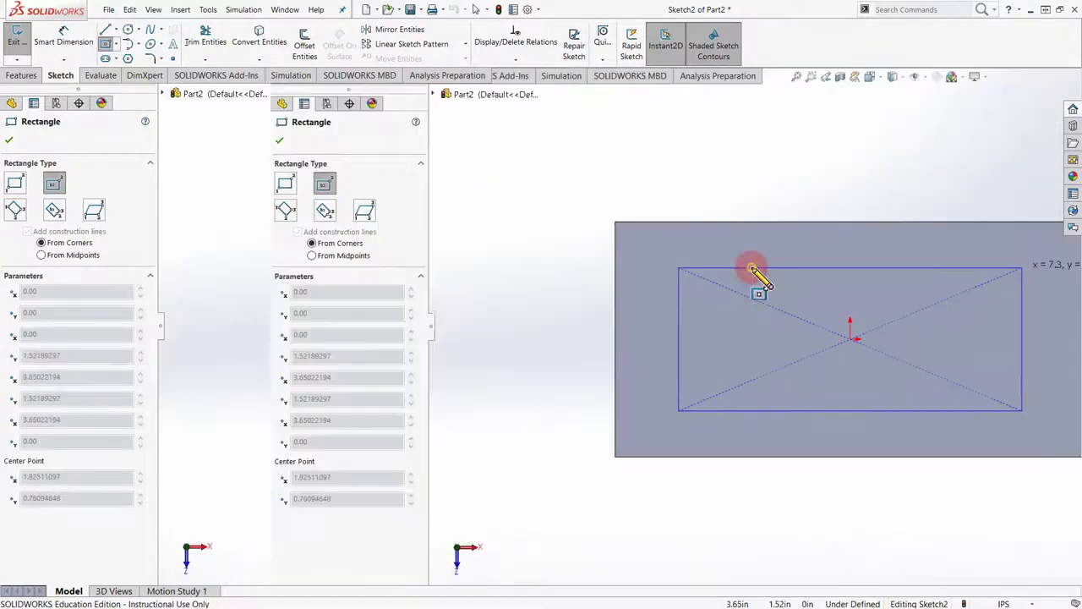
left_click(751, 267)
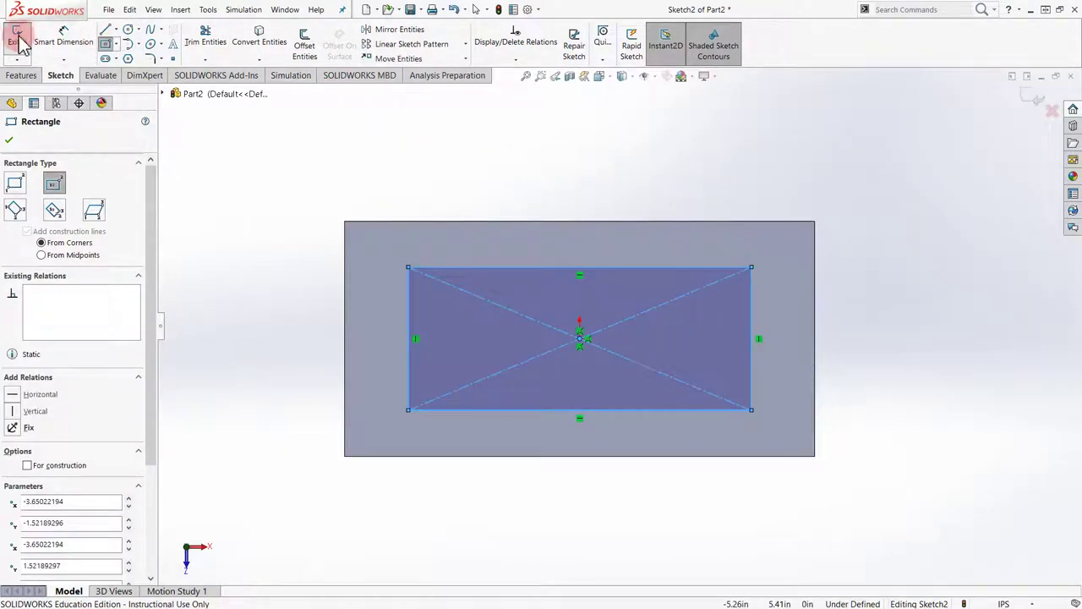
left_click(63, 38)
left_click(643, 269)
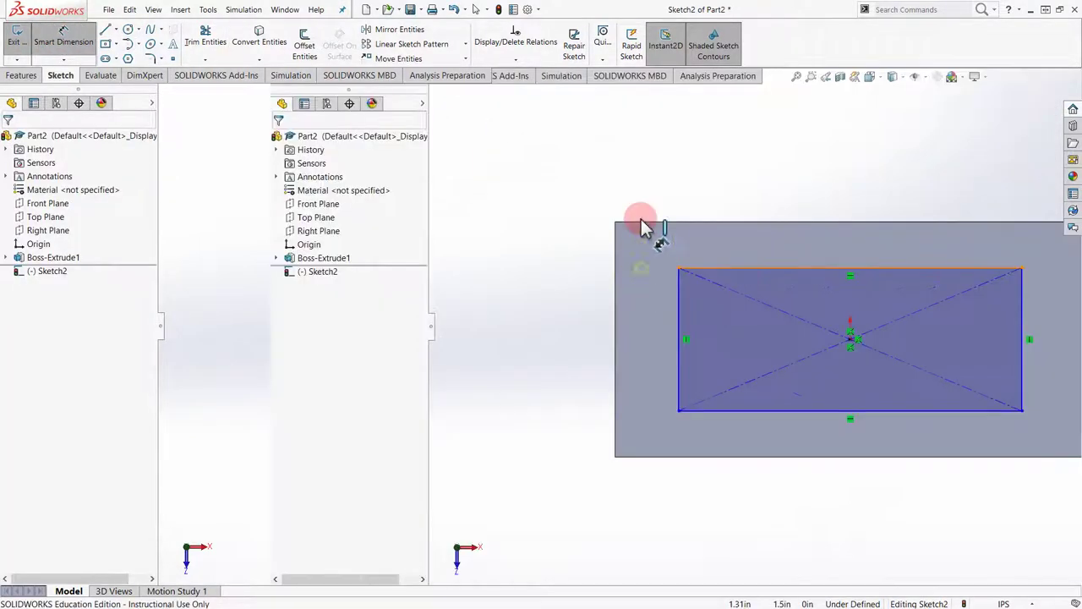
left_click(638, 167)
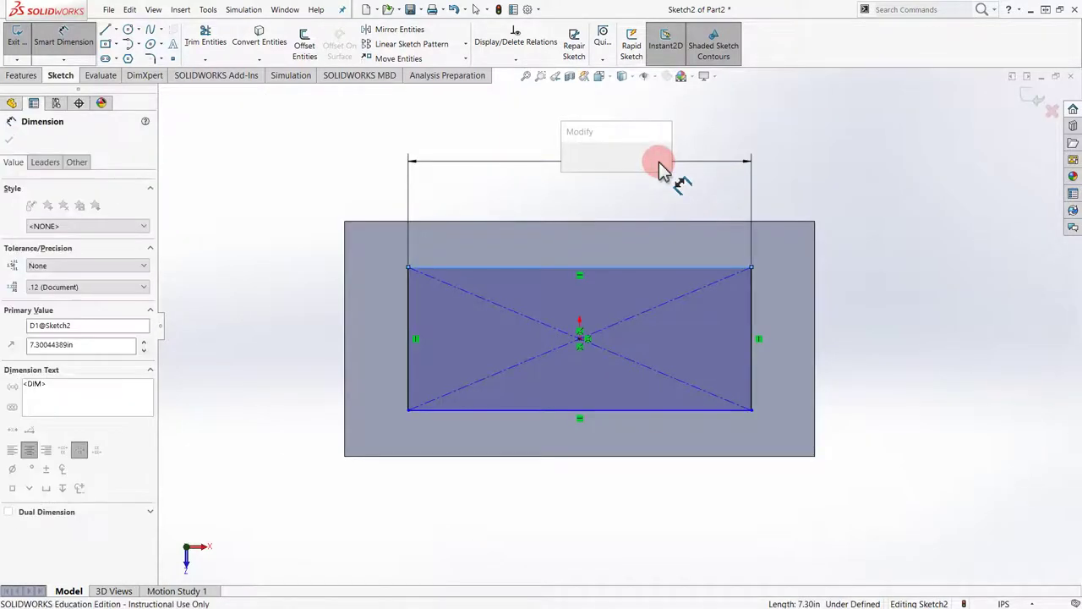
type("8")
key("Return")
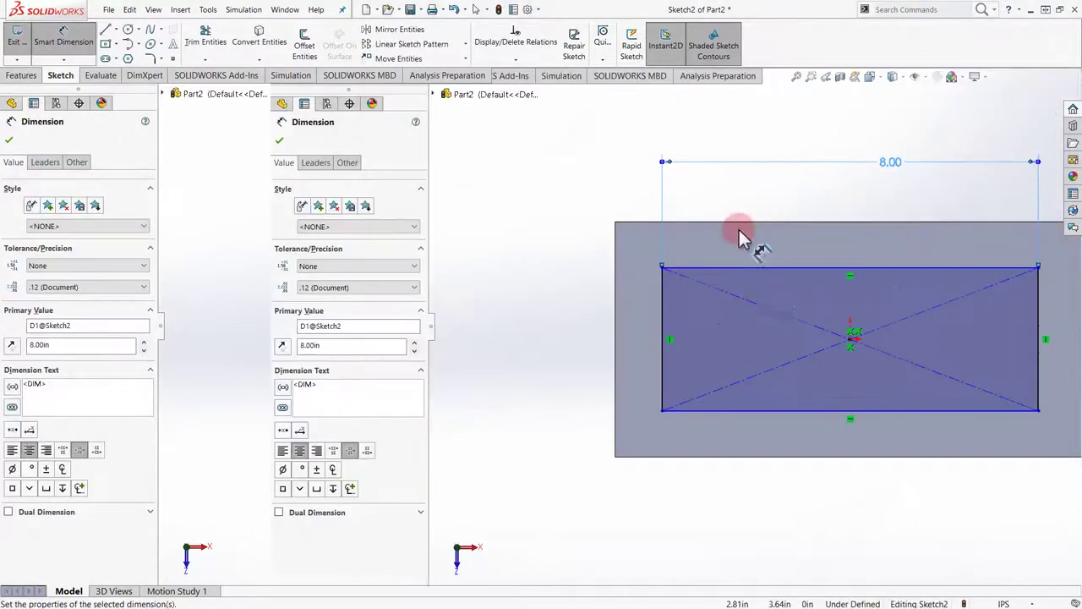
Dimension the inner rectangle's short vertical side to 3 in.
left_click(773, 346)
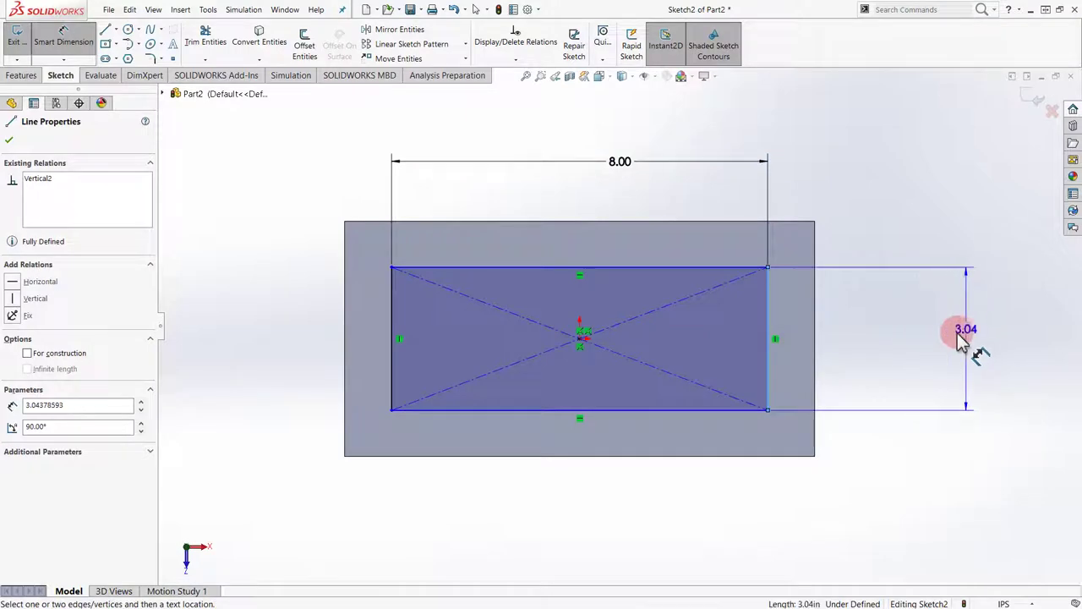
left_click(926, 342)
type("3")
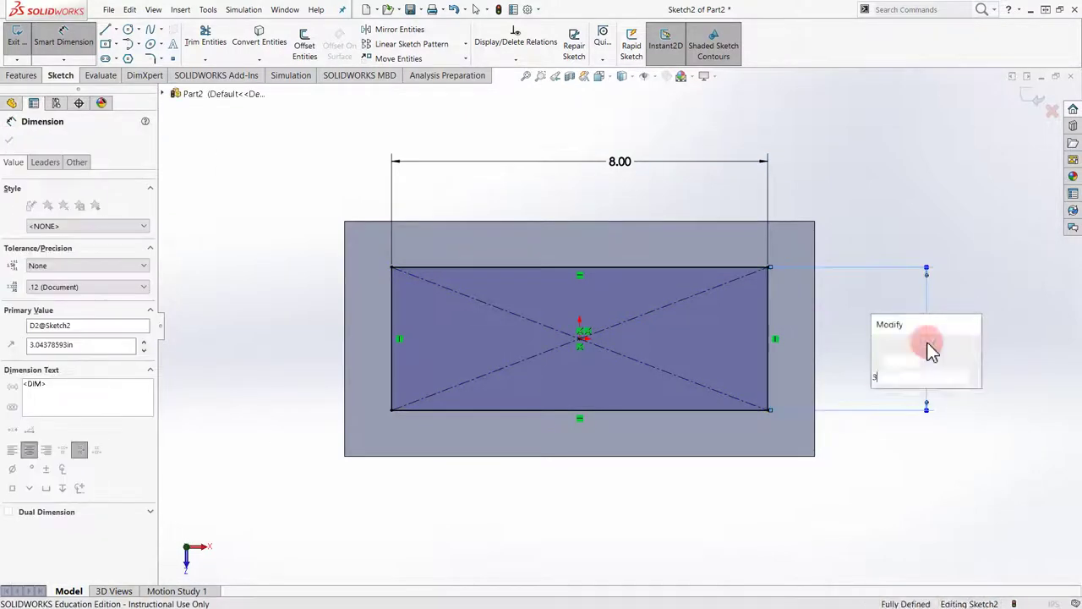
key("Return")
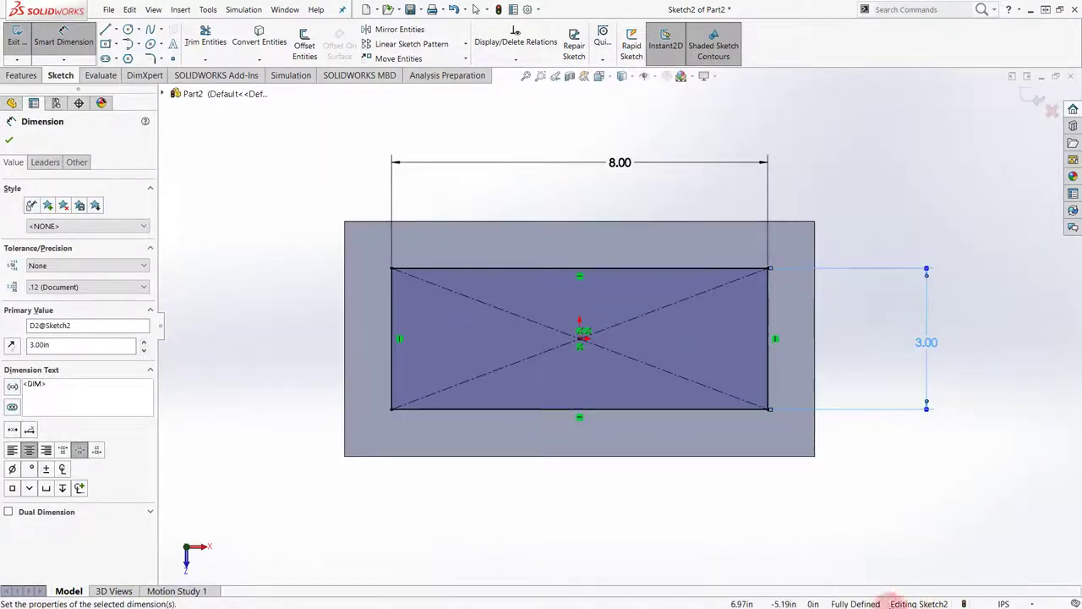
middle_click_drag(622, 499, 668, 332)
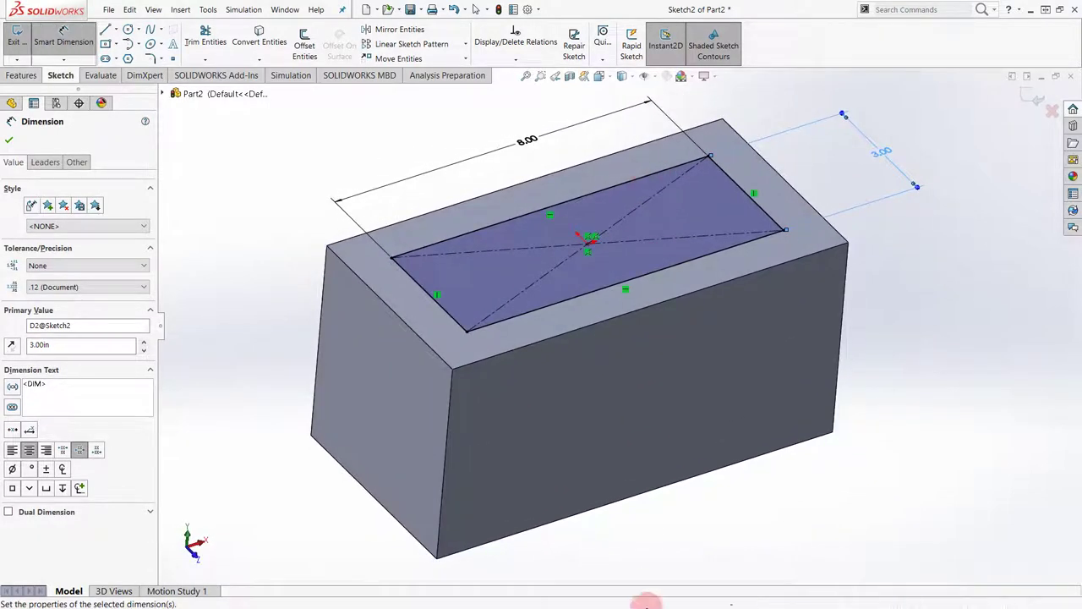
Start an extruded cut from the 8 x 3 in rectangle sketched on the block's top face.
left_click(22, 76)
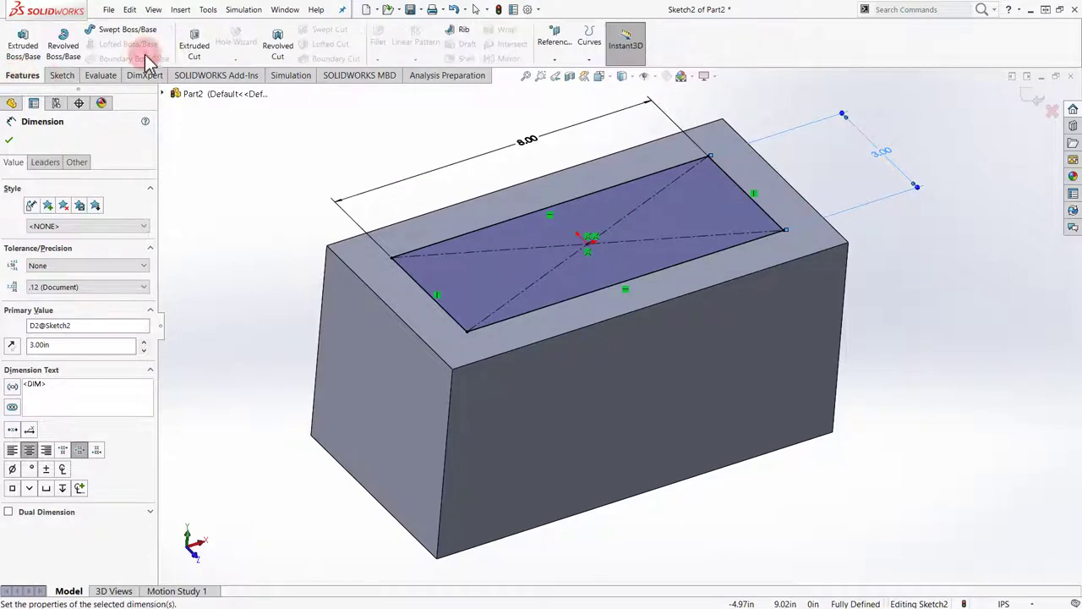
left_click(203, 52)
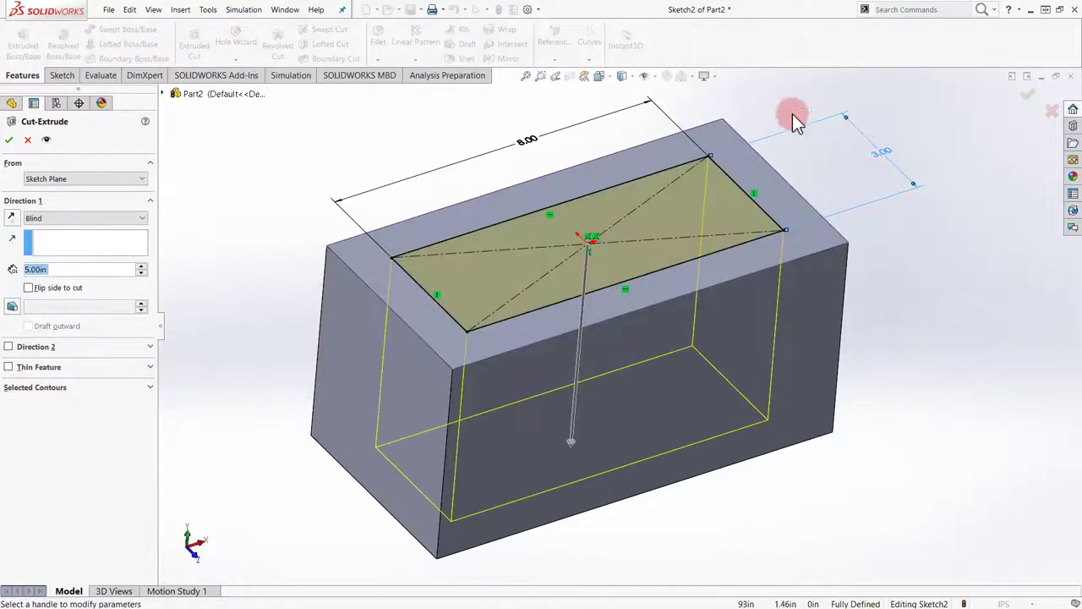
middle_click_drag(708, 491, 662, 443)
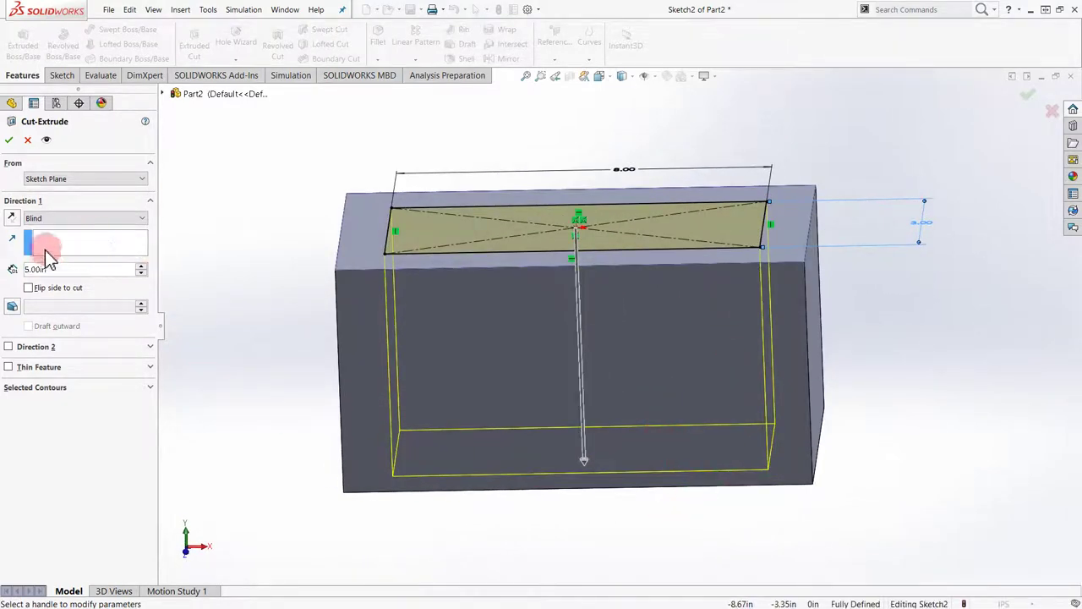
Try blind depths of 2.5 in, 5 in and about 7.54 in for the cut, inspecting how far the preview reaches.
left_click_drag(56, 273, 13, 270)
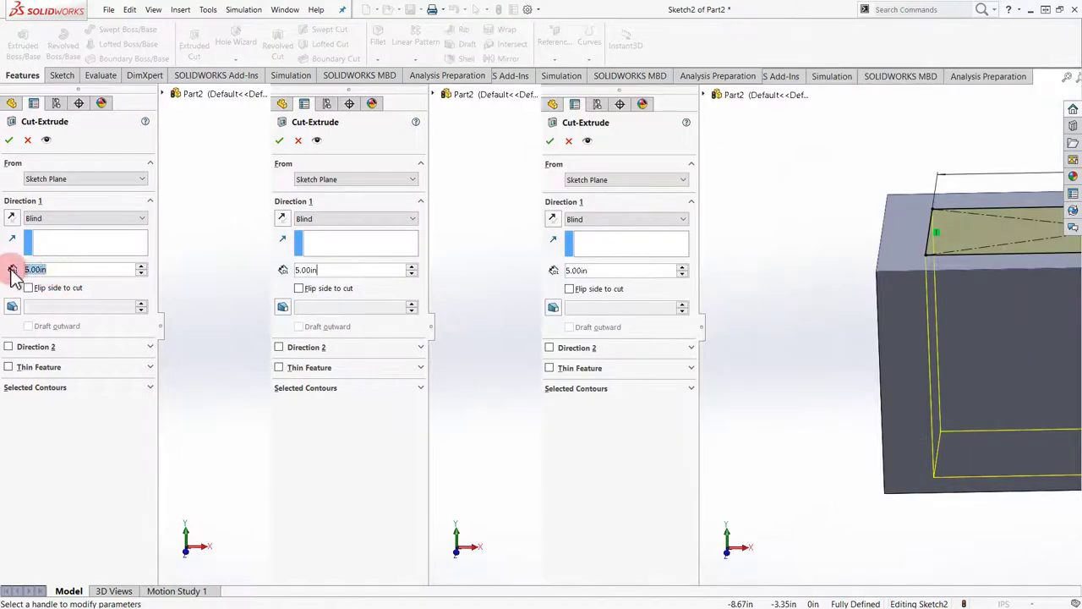
type("25")
type(".5")
key("Return")
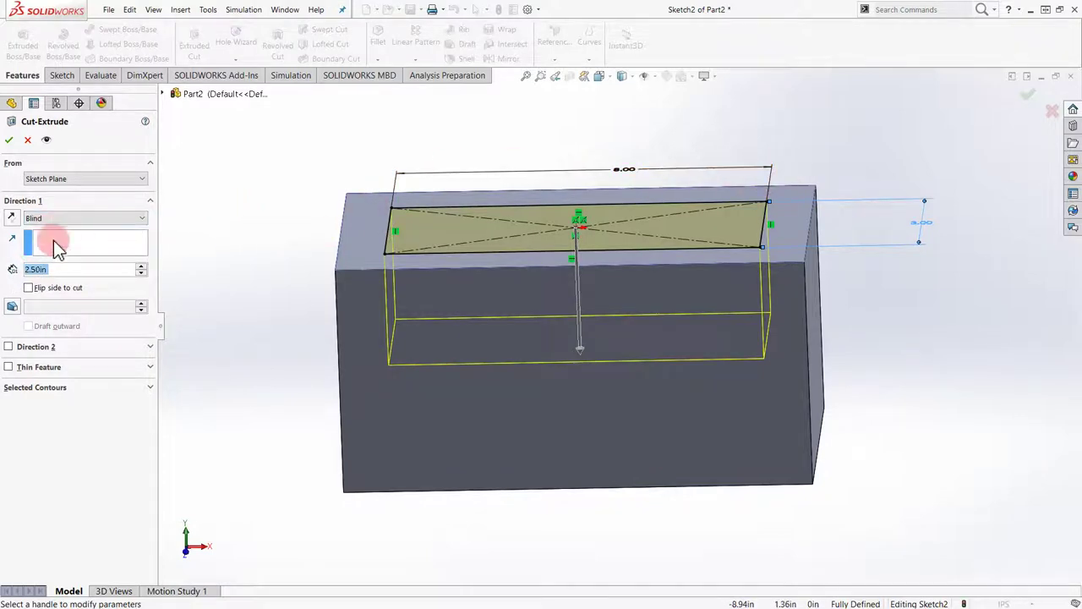
left_click(61, 268)
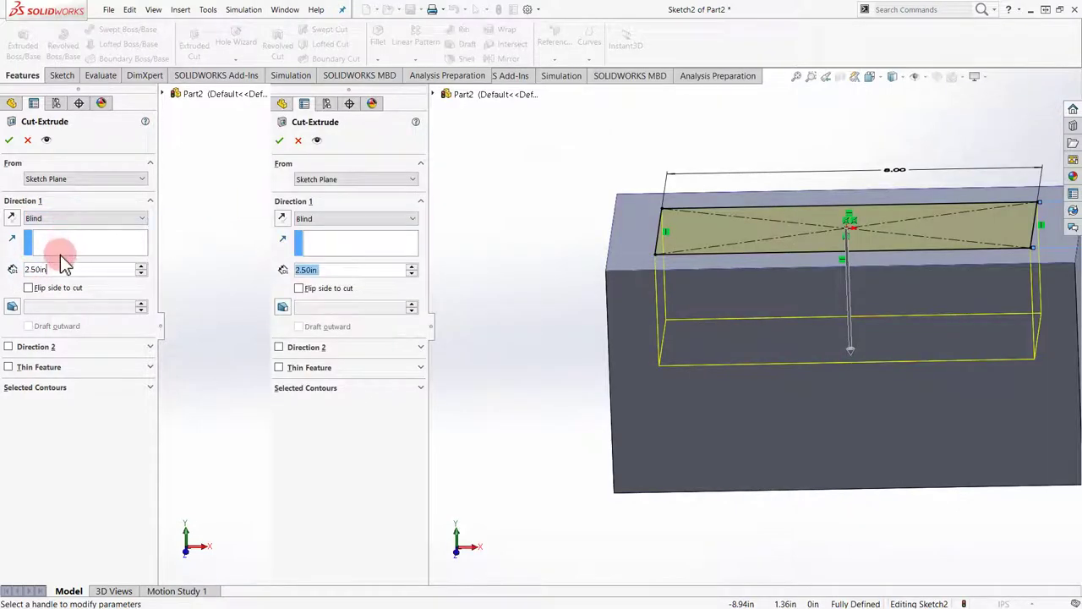
double_click(146, 269)
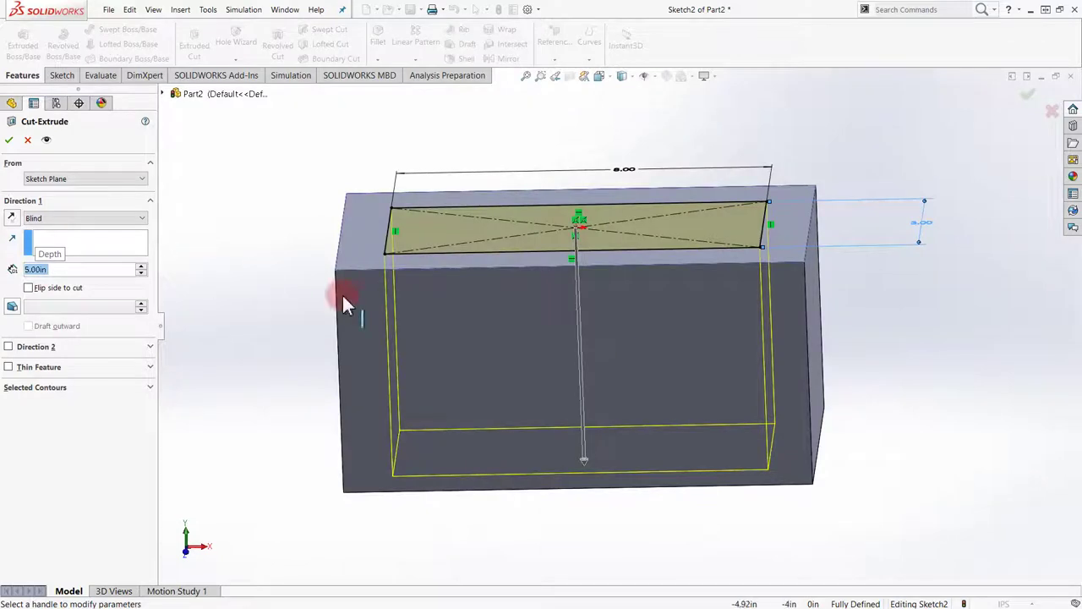
left_click_drag(582, 464, 586, 565)
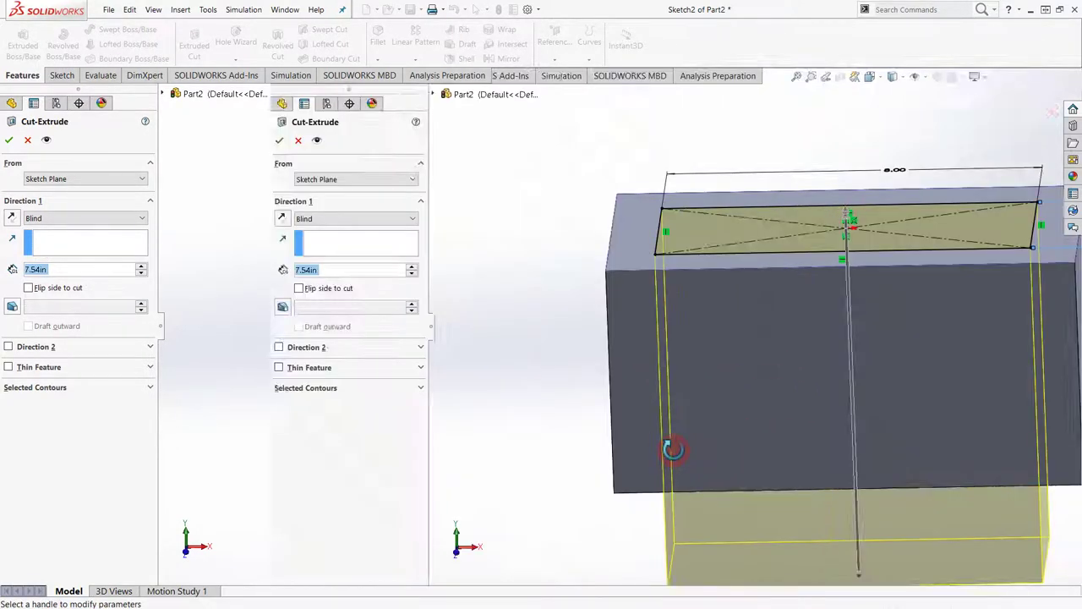
middle_click_drag(658, 433, 623, 461)
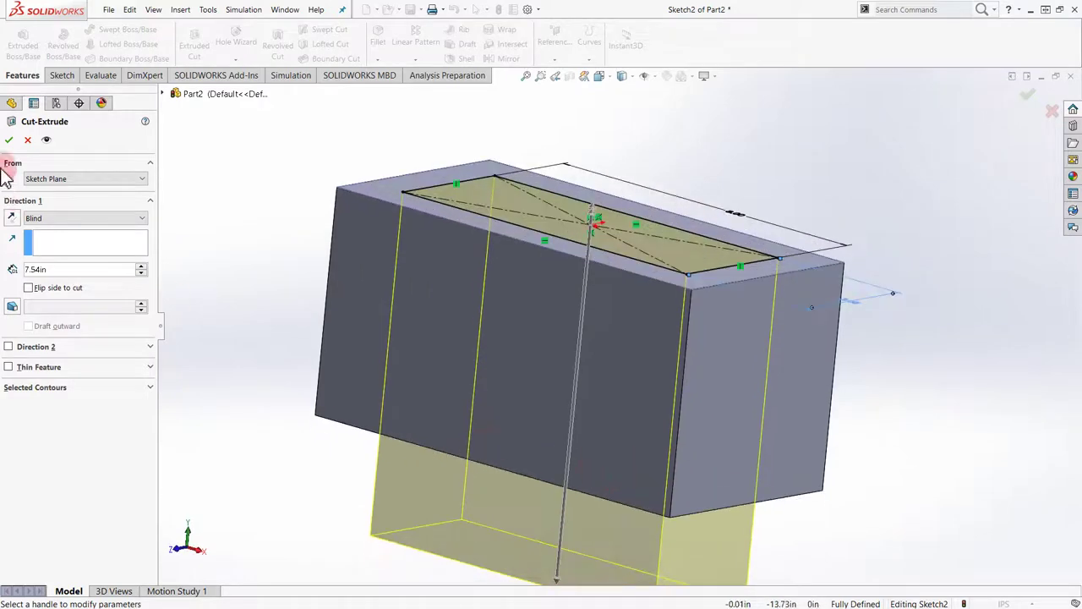
Cut the rectangle through the whole block with the Through All end condition and no draft.
left_click(57, 217)
left_click(61, 236)
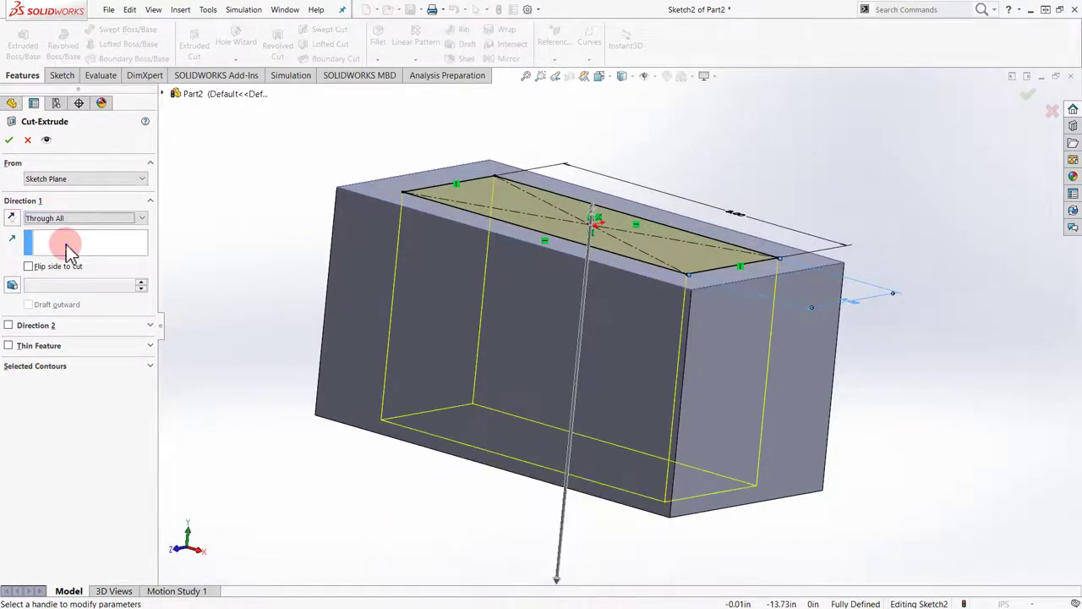
middle_click_drag(770, 378, 930, 398)
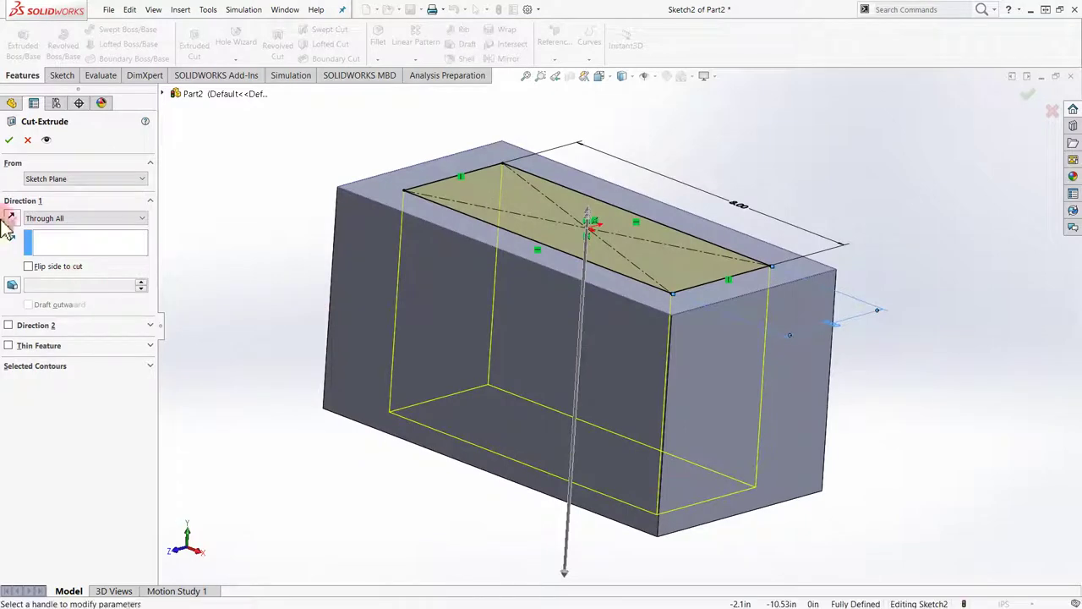
left_click(13, 286)
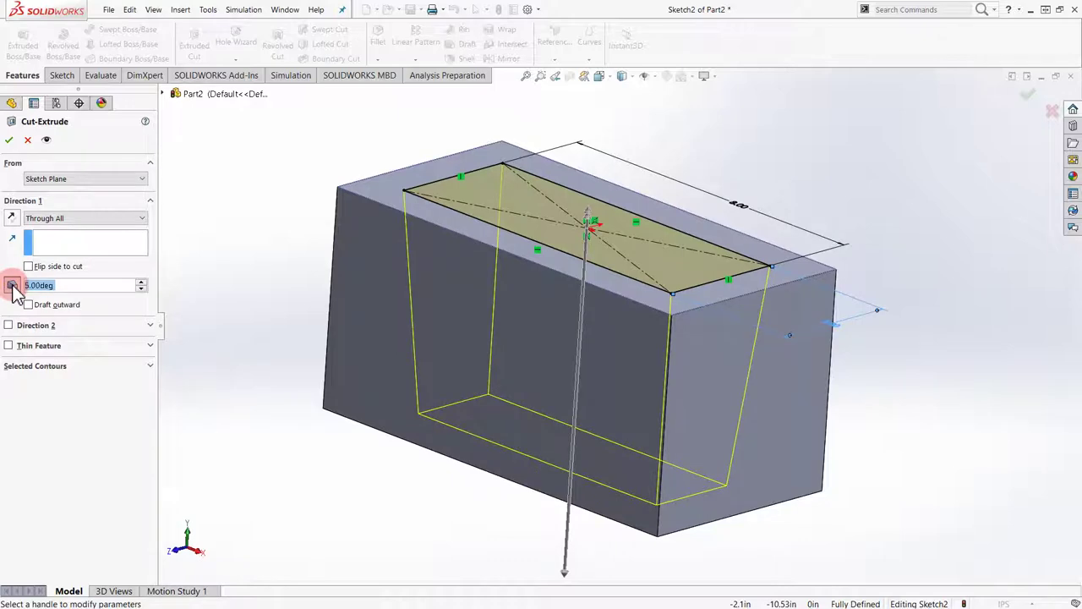
left_click(12, 286)
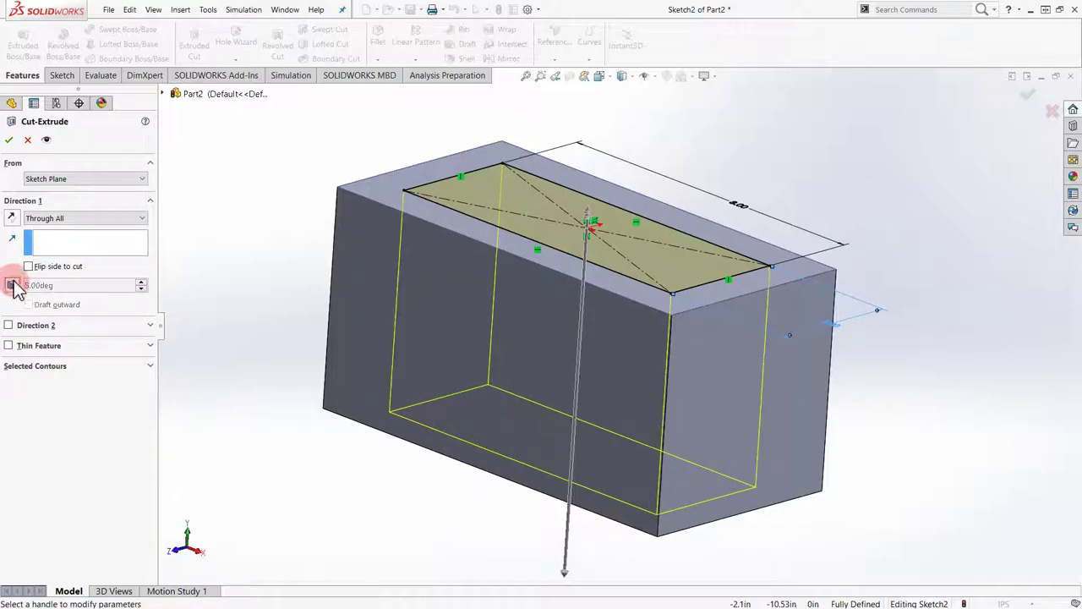
left_click(9, 141)
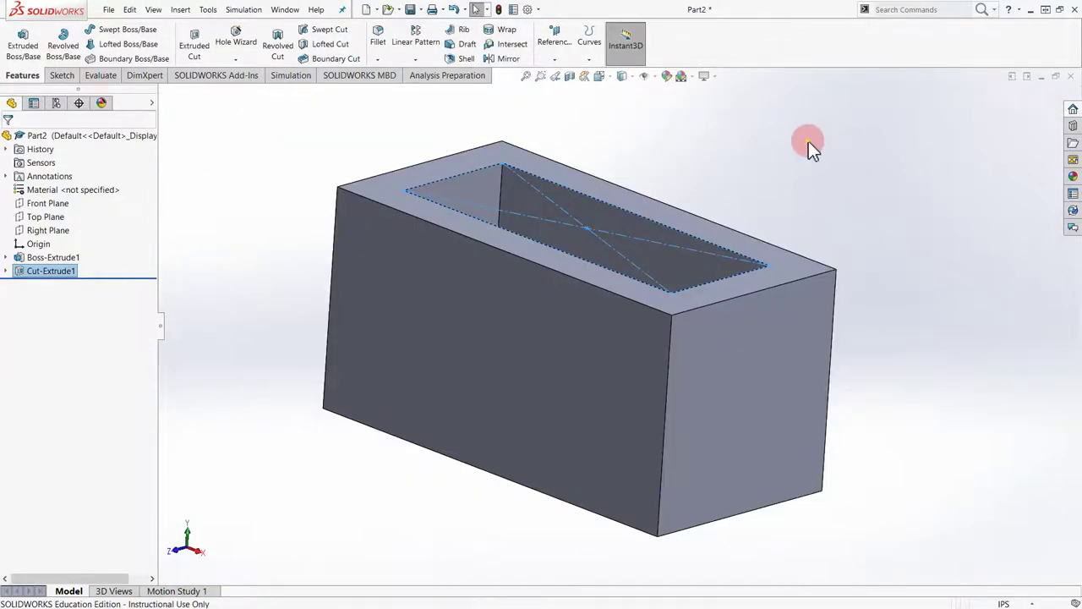
middle_click_drag(797, 168, 773, 238)
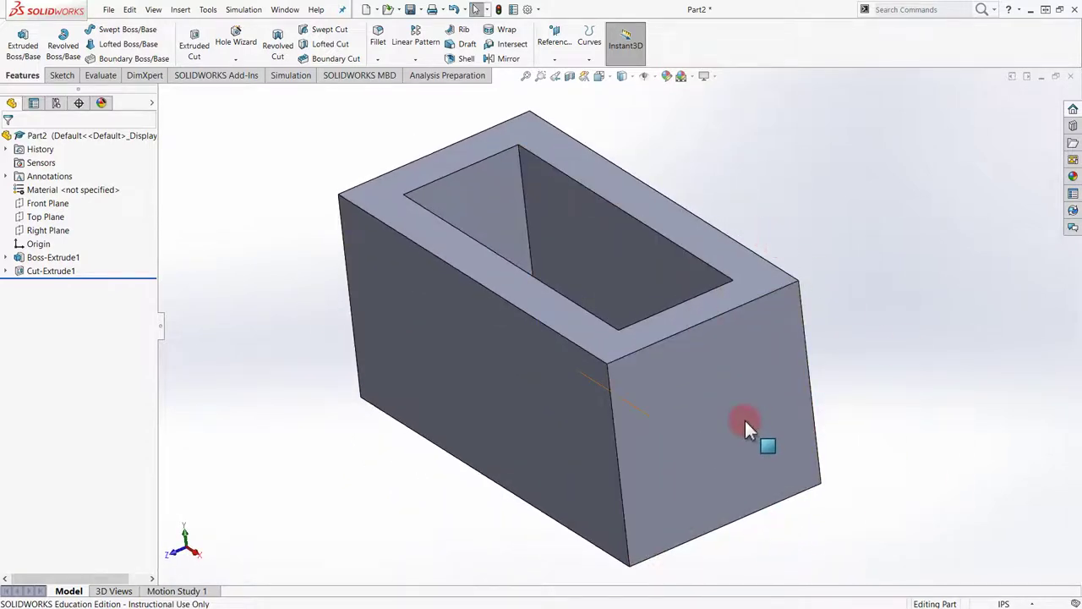
middle_click_drag(752, 256, 827, 170)
middle_click_drag(712, 362, 690, 389)
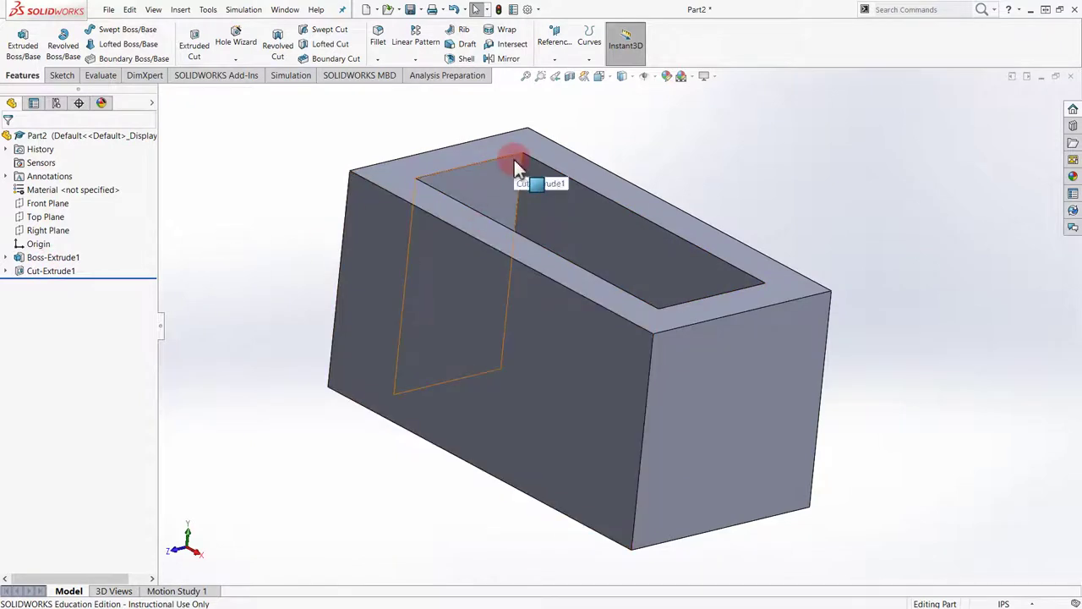
middle_click_drag(543, 253, 495, 302)
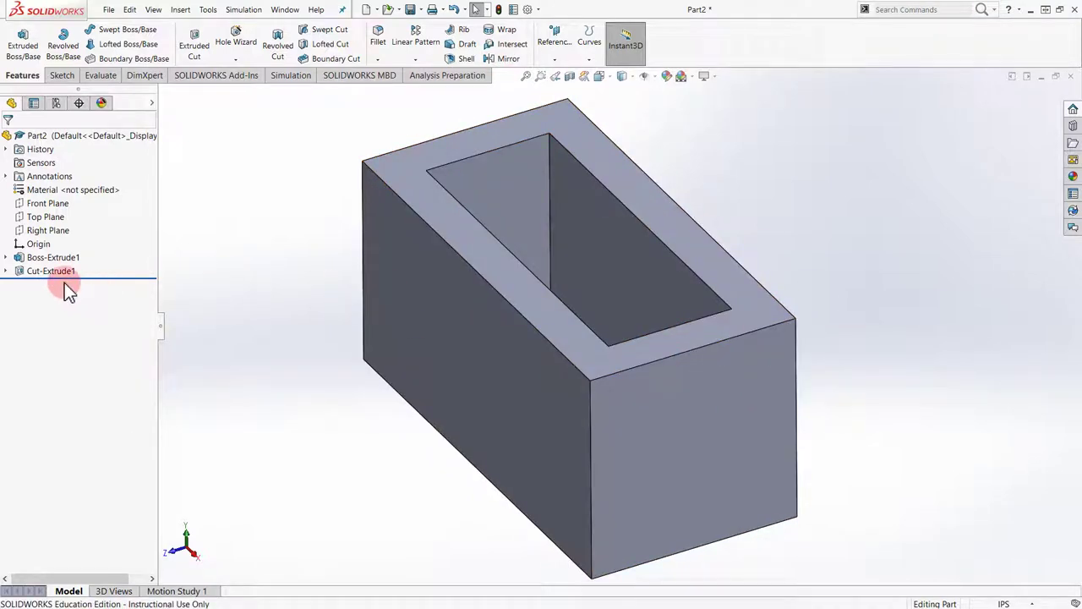
middle_click_drag(624, 355, 708, 486)
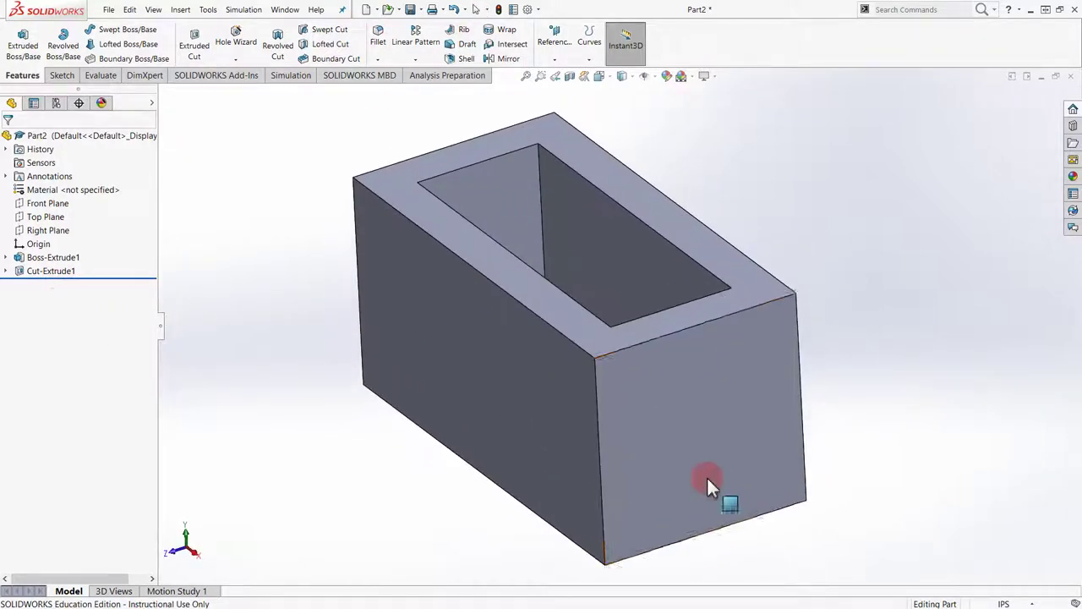
Delete the extruded cut and its leftover rectangle sketch on the block's top face.
left_click(59, 272)
right_click(59, 272)
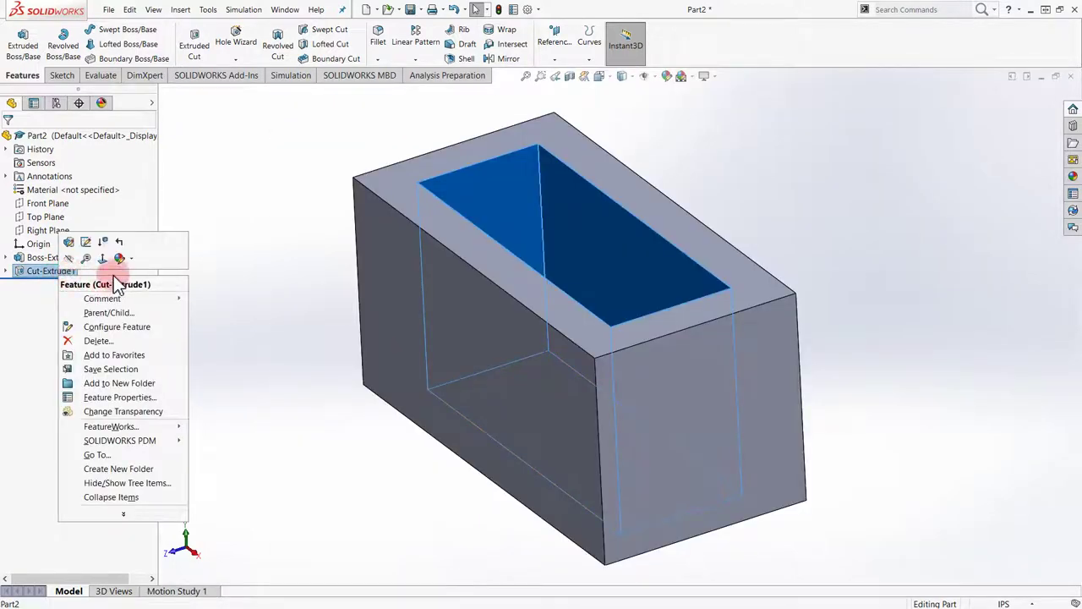
left_click(117, 335)
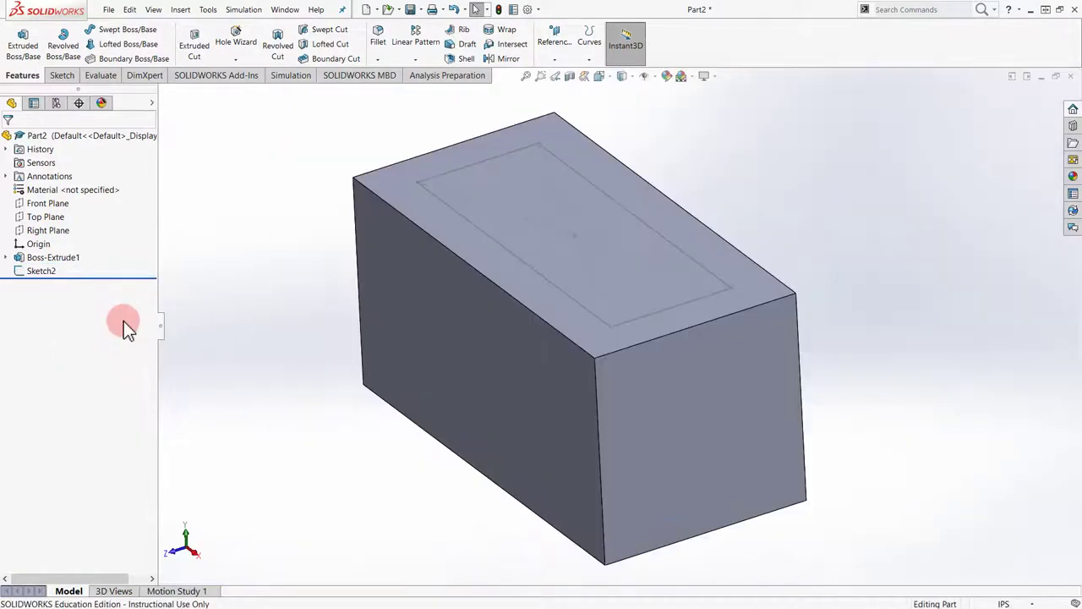
middle_click_drag(387, 411, 594, 241)
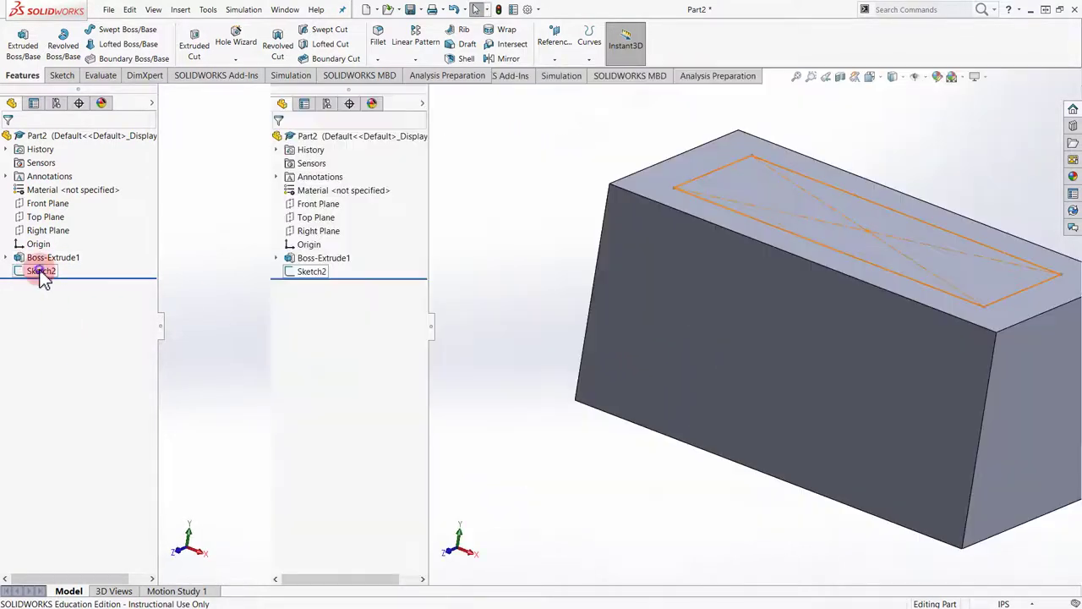
right_click(41, 272)
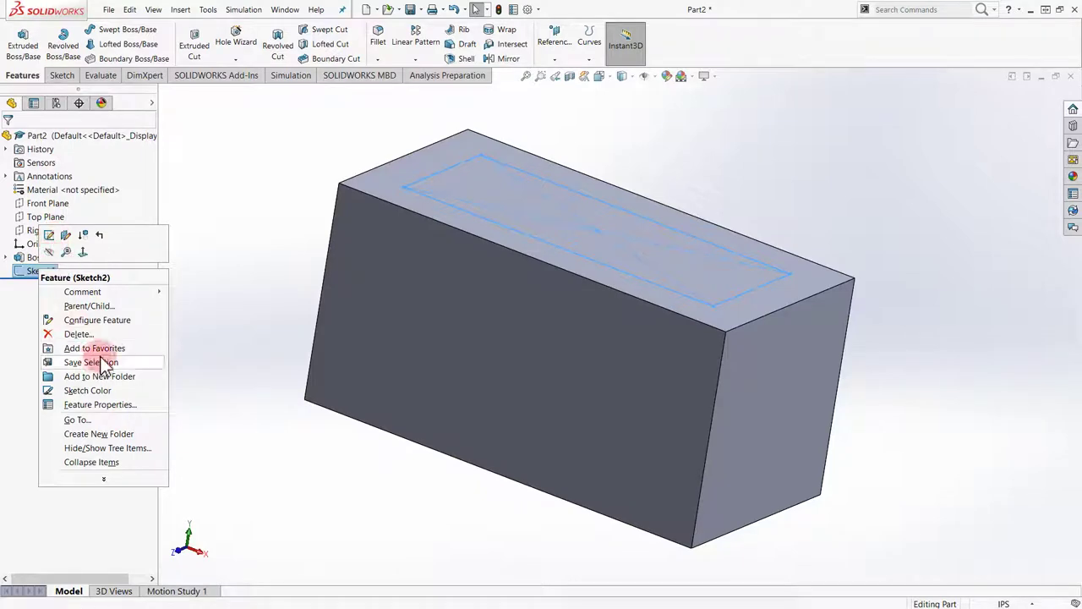
left_click(78, 334)
Delete the block's boss extrusion, keeping its base sketch.
mouse_move(592, 355)
middle_mouse_down()
mouse_move(725, 327)
mouse_move(769, 300)
mouse_move(695, 307)
middle_mouse_up()
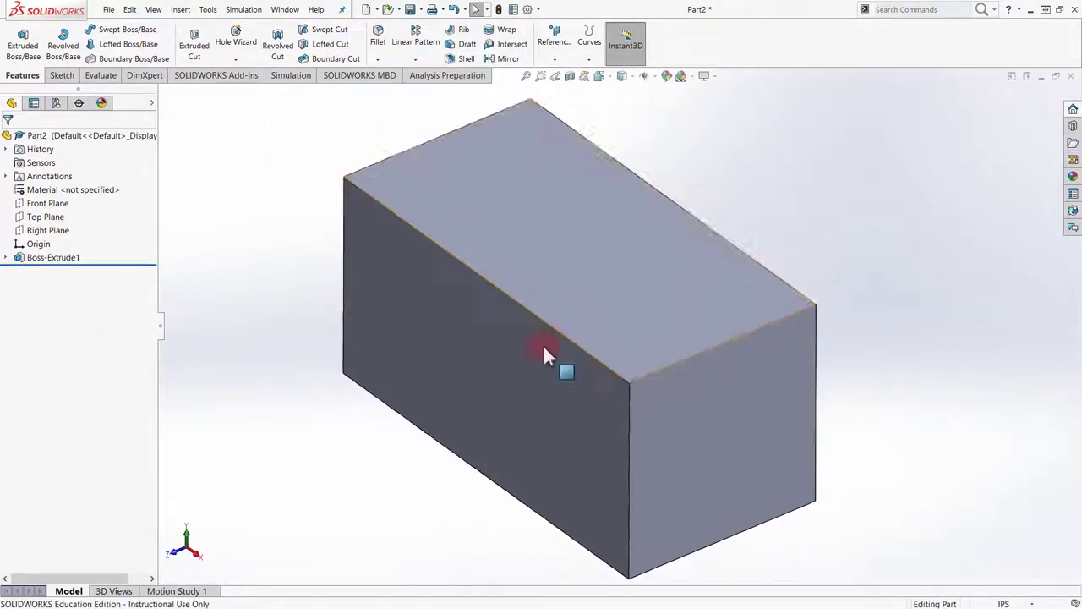
right_click(74, 258)
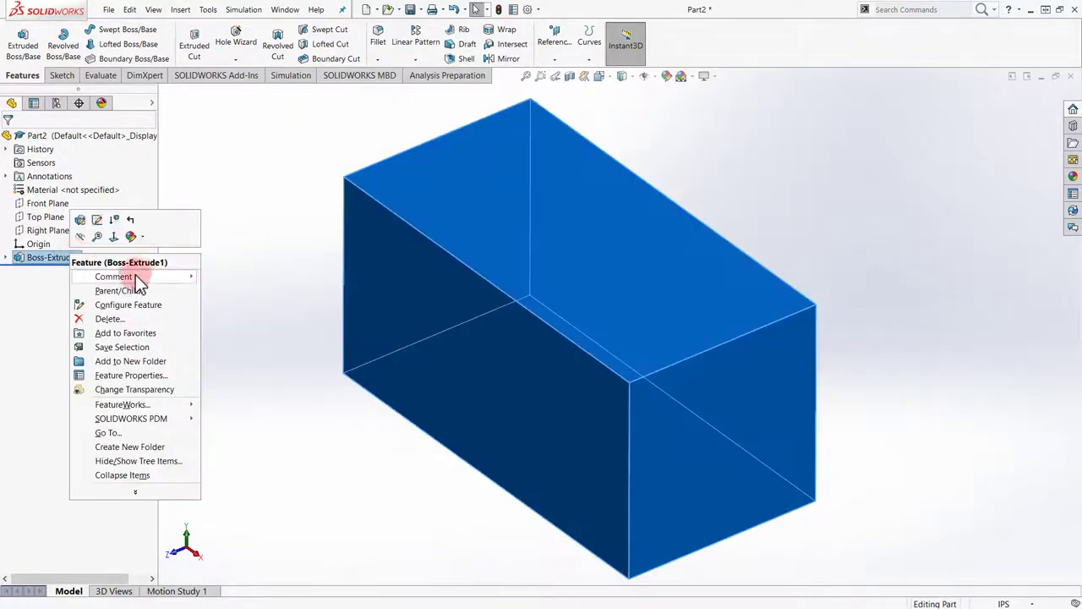
left_click(164, 318)
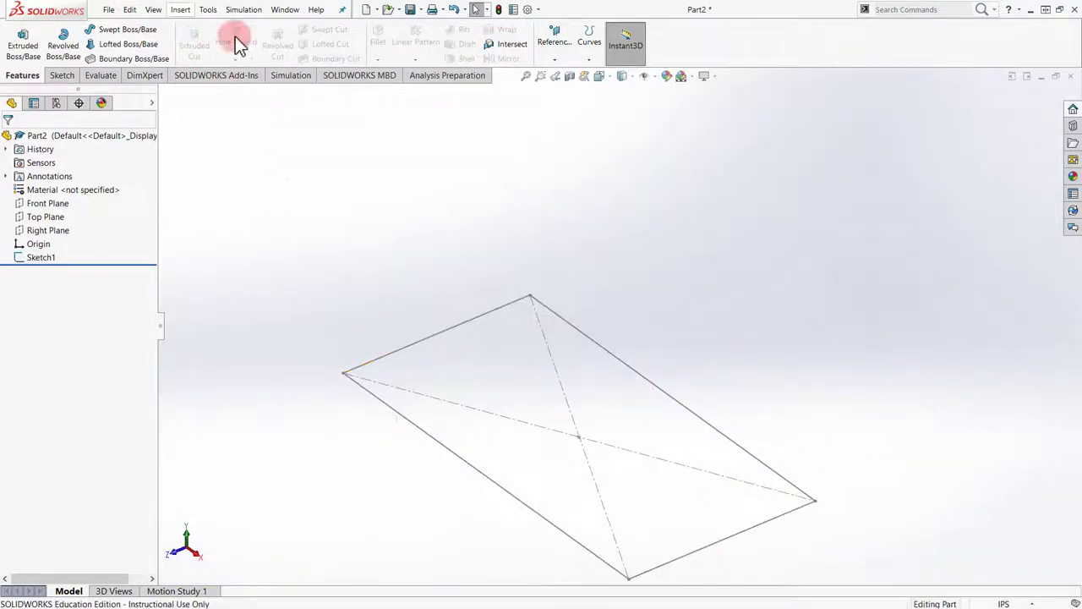
Undo the deletions of the block's extrusion, the top-face sketch and the cut.
left_click(454, 15)
left_click(454, 11)
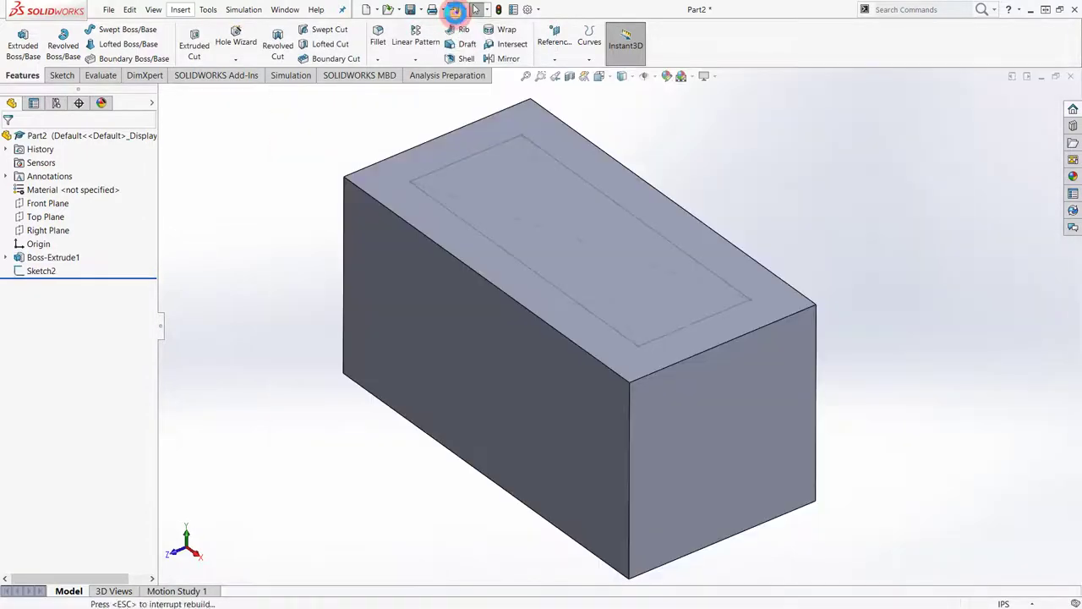
left_click(455, 11)
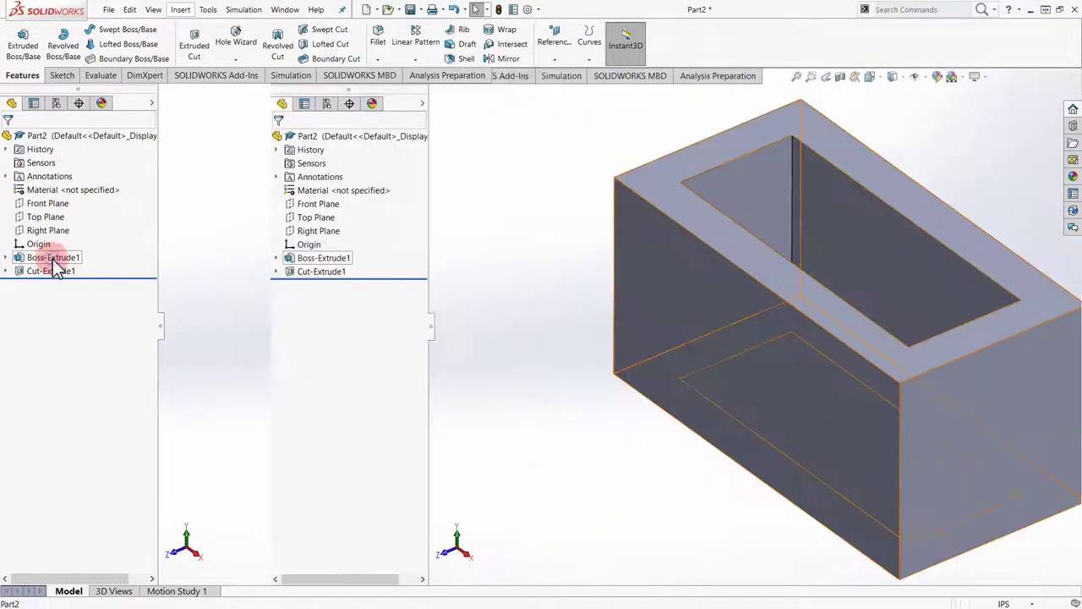
Delete the block's boss extrusion together with its dependent cut and top-face sketch, keeping only the base sketch.
right_click(50, 258)
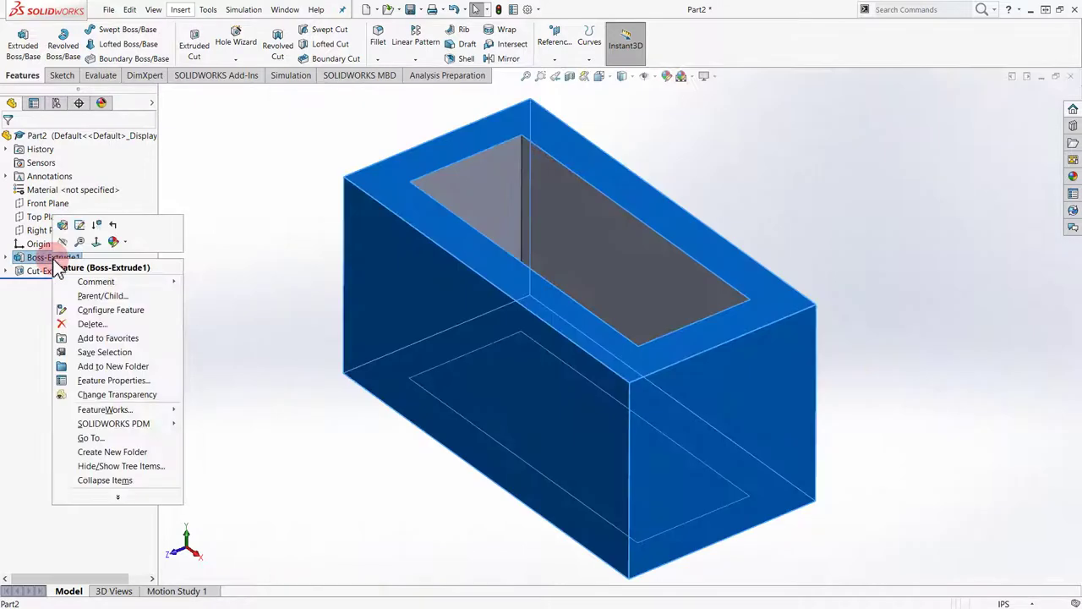
left_click(121, 329)
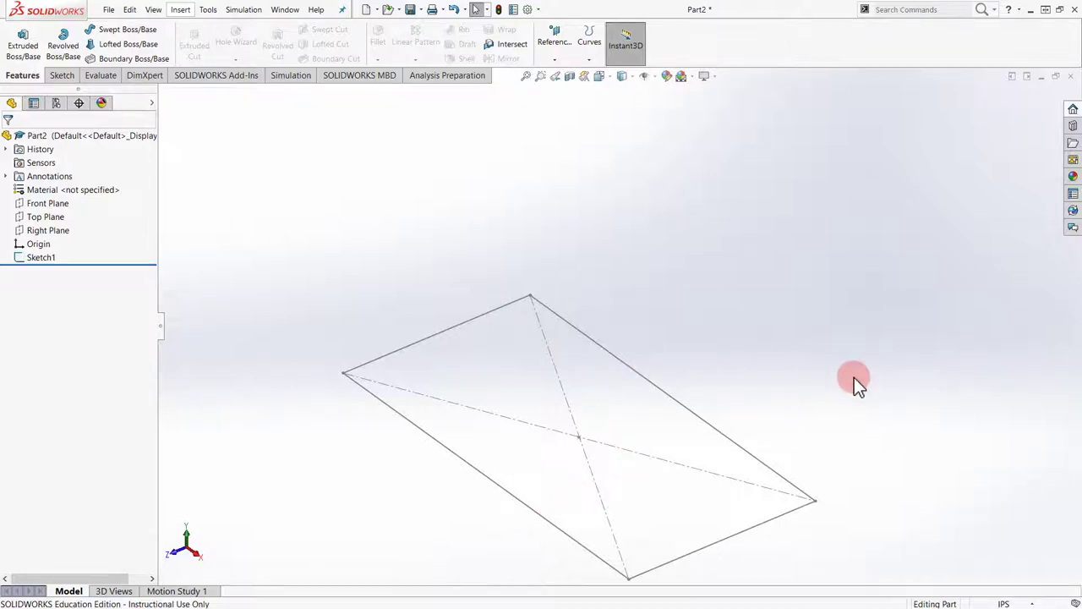
key("f")
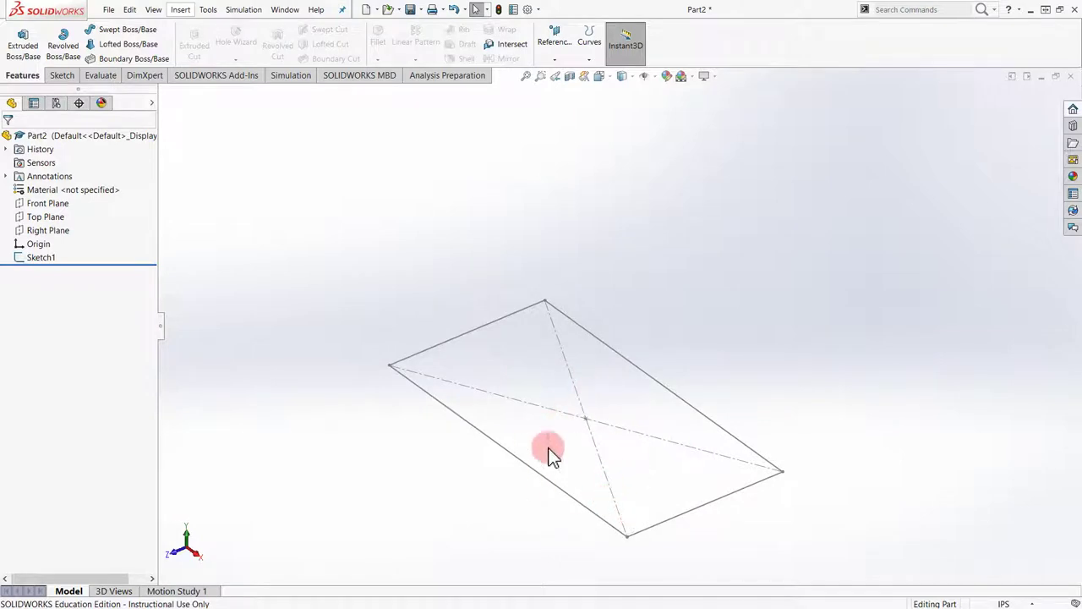
Edit the 10 x 5 in base sketch and draw a center rectangle about 6.7 x 2.2 in from the origin inside it.
right_click(42, 260)
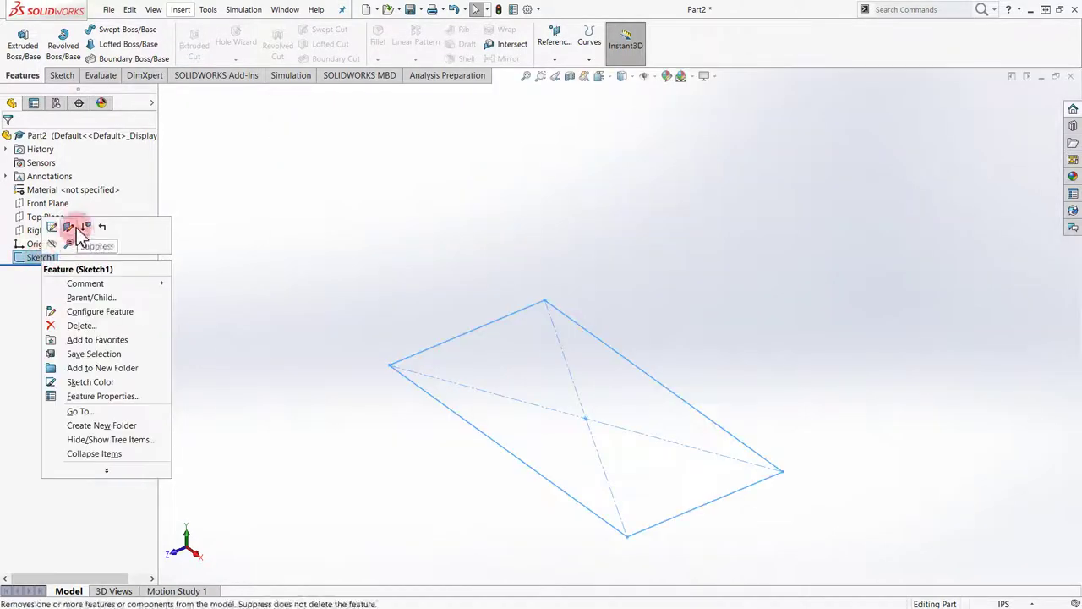
left_click(65, 225)
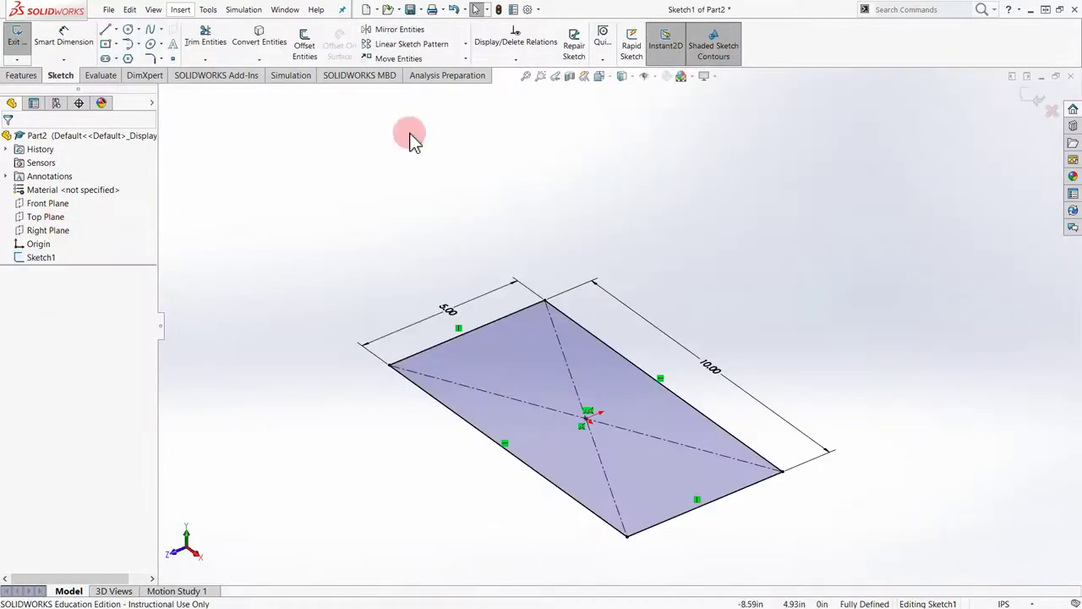
left_click(586, 414)
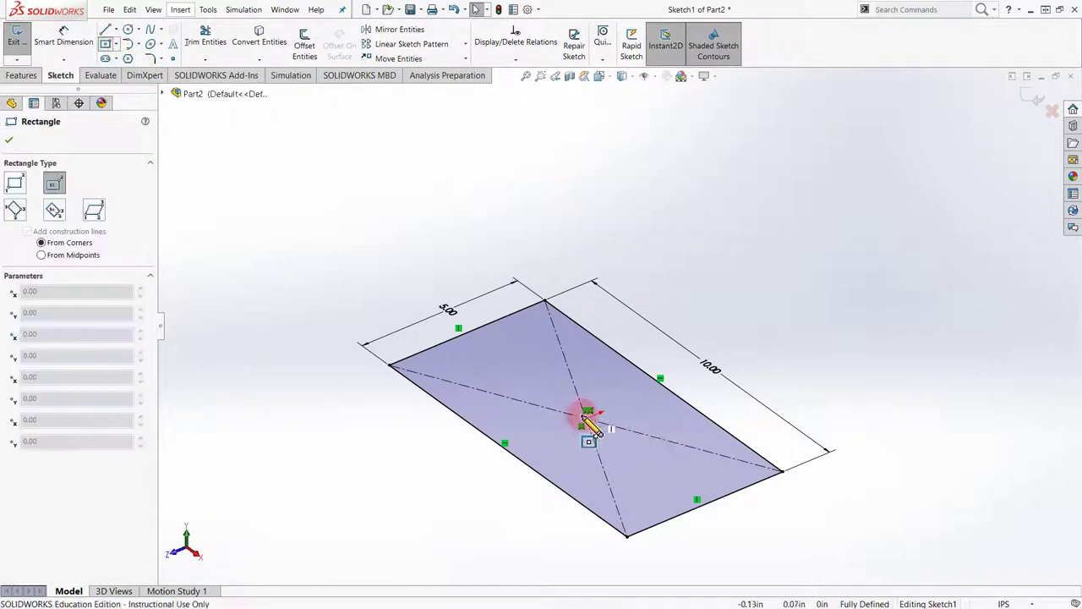
mouse_move(588, 416)
left_mouse_down()
mouse_move(648, 450)
mouse_move(700, 462)
left_mouse_up()
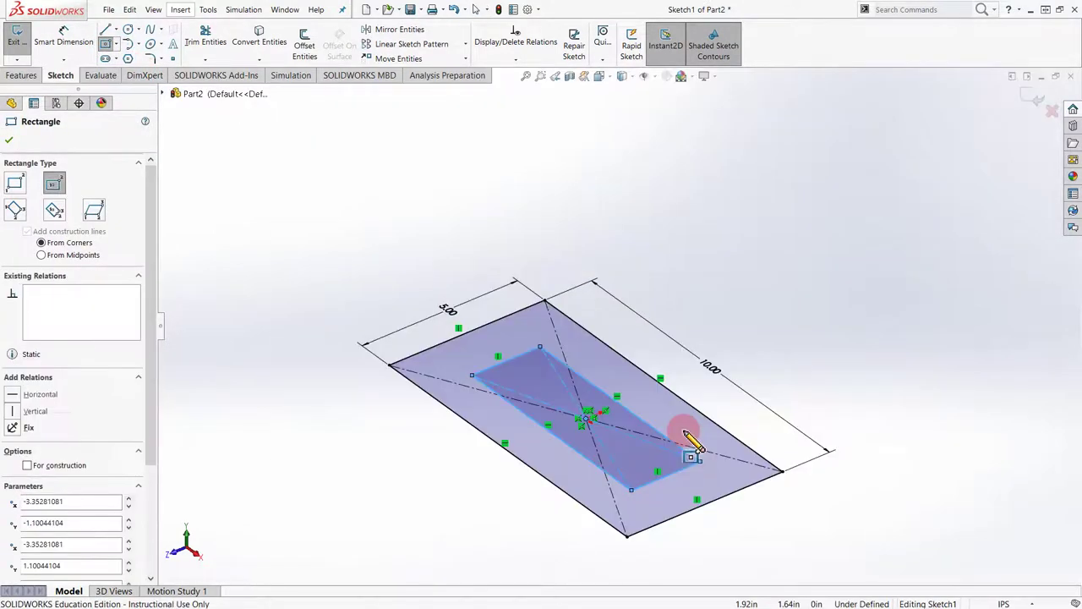
Dimension the inner rectangle 3 in wide and 8 in long, and exit the sketch.
left_click(64, 38)
left_click(677, 471)
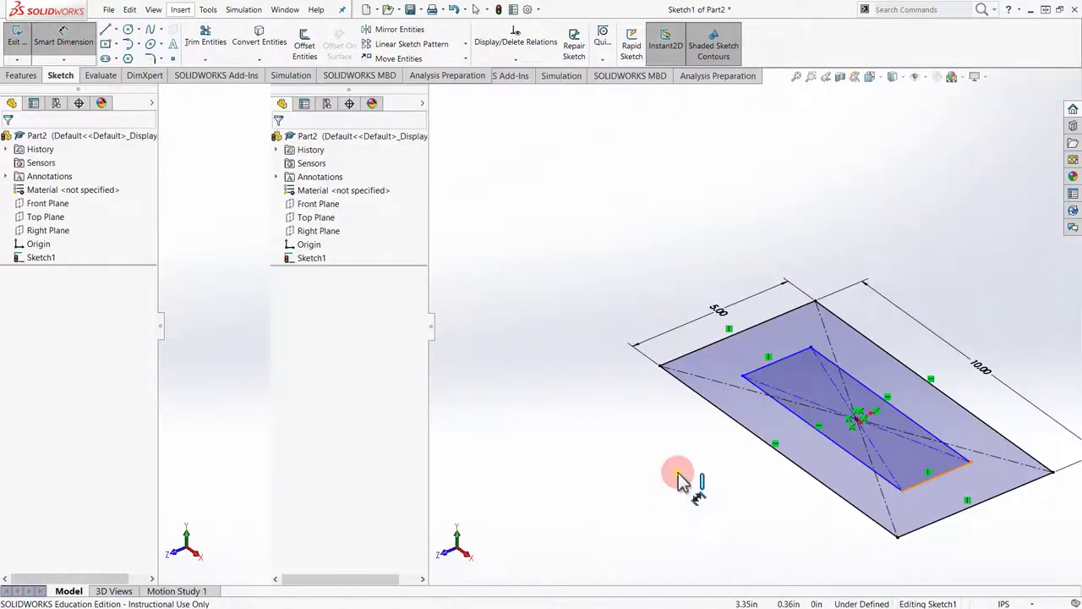
left_click(810, 537)
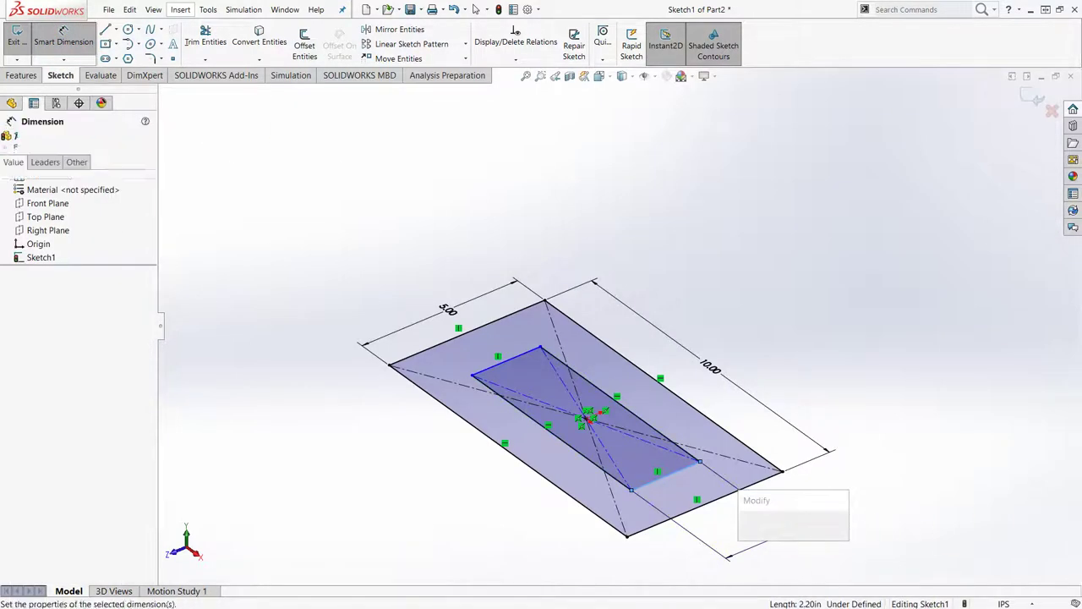
type("3")
key("Return")
left_click(550, 465)
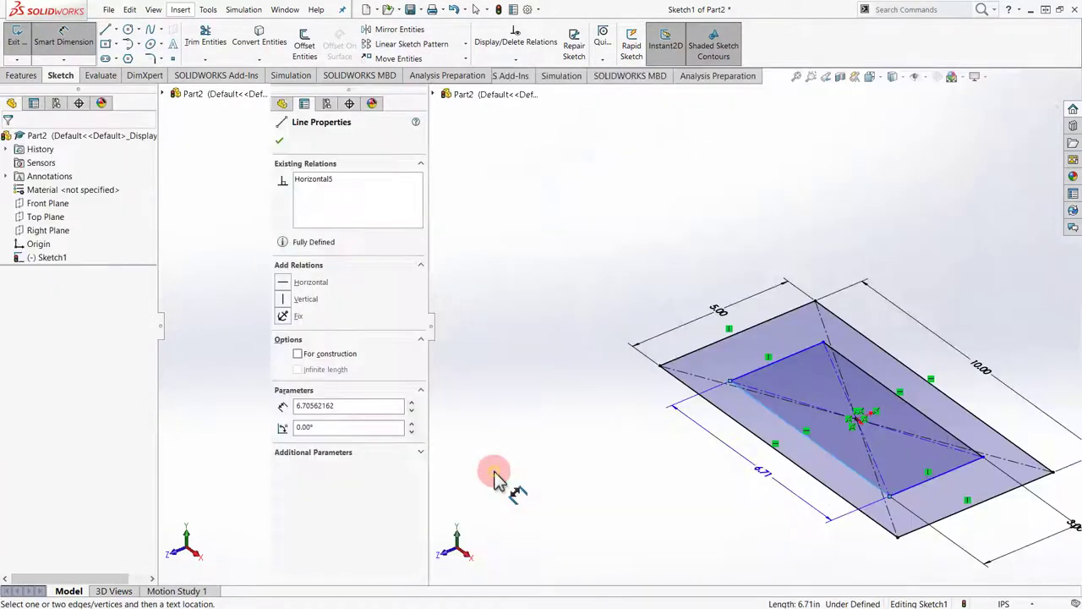
left_click(499, 478)
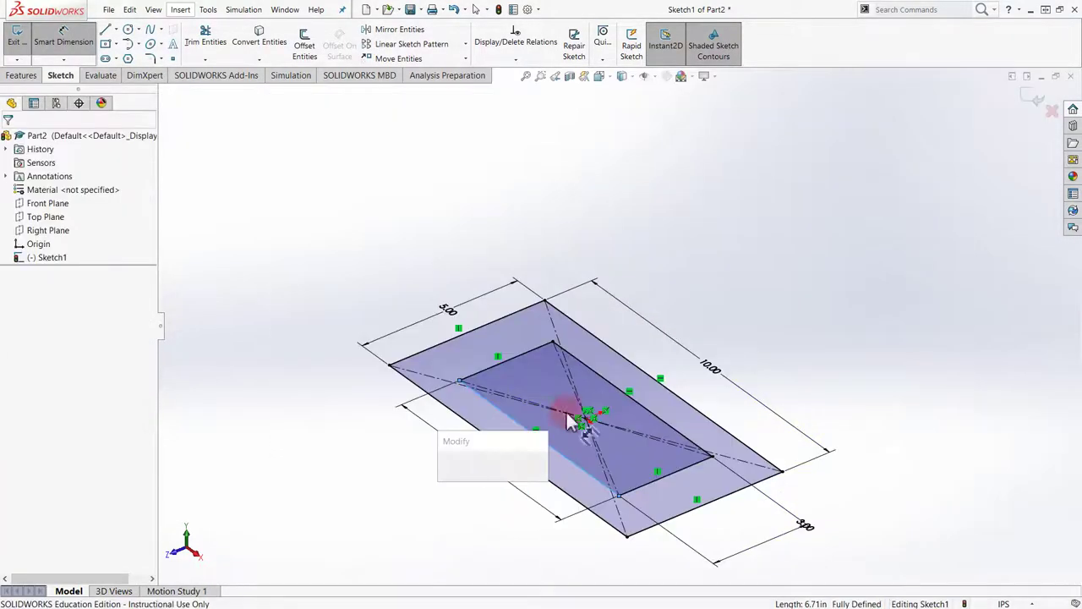
type("8")
key("Return")
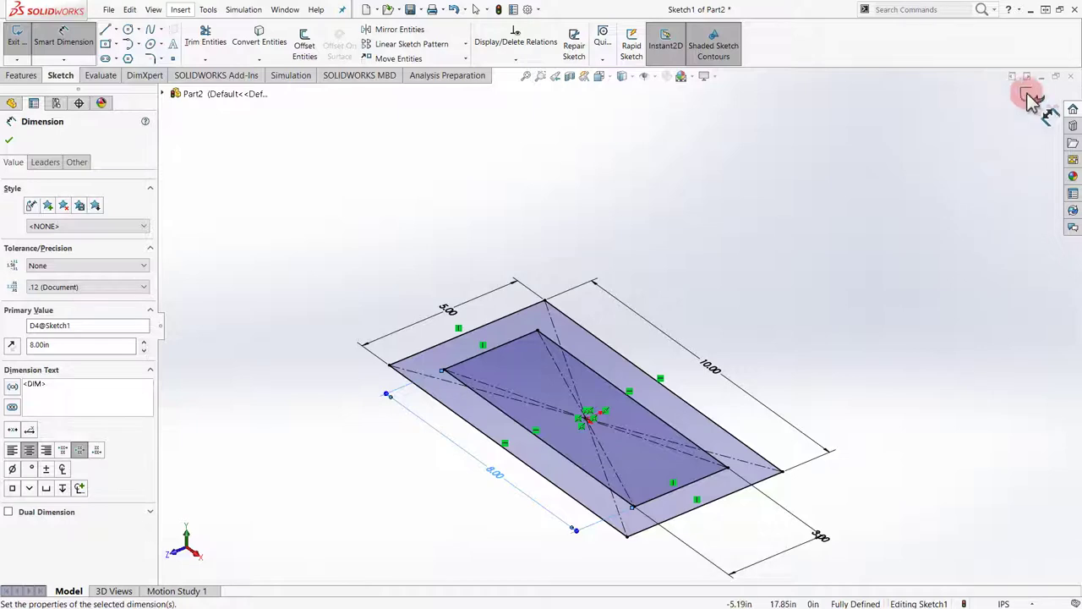
left_click(1030, 95)
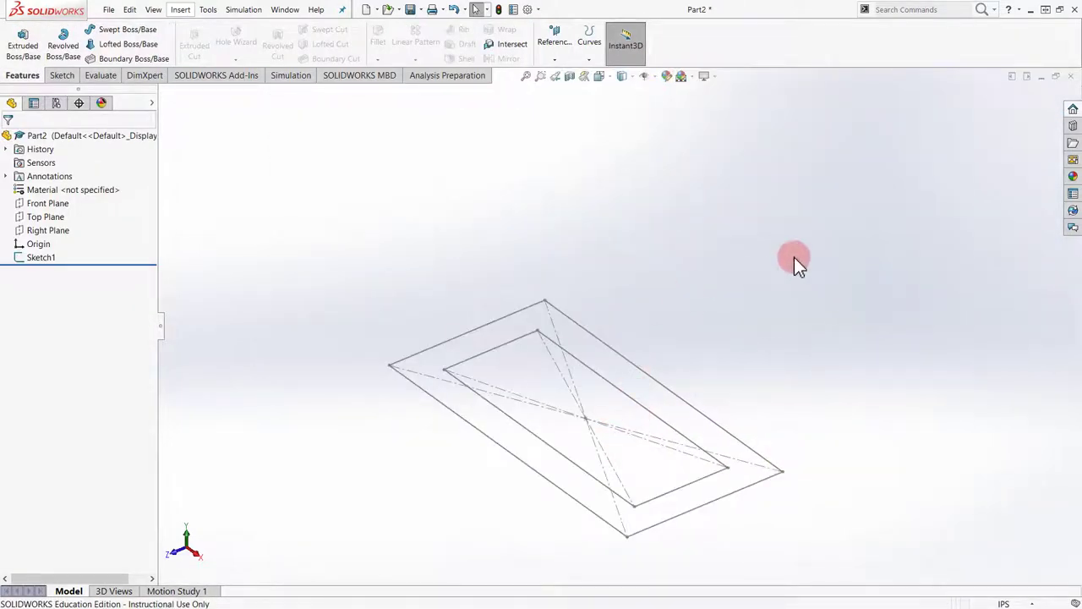
Extrude the base sketch with both rectangles as a 5 in blind boss.
left_click(38, 48)
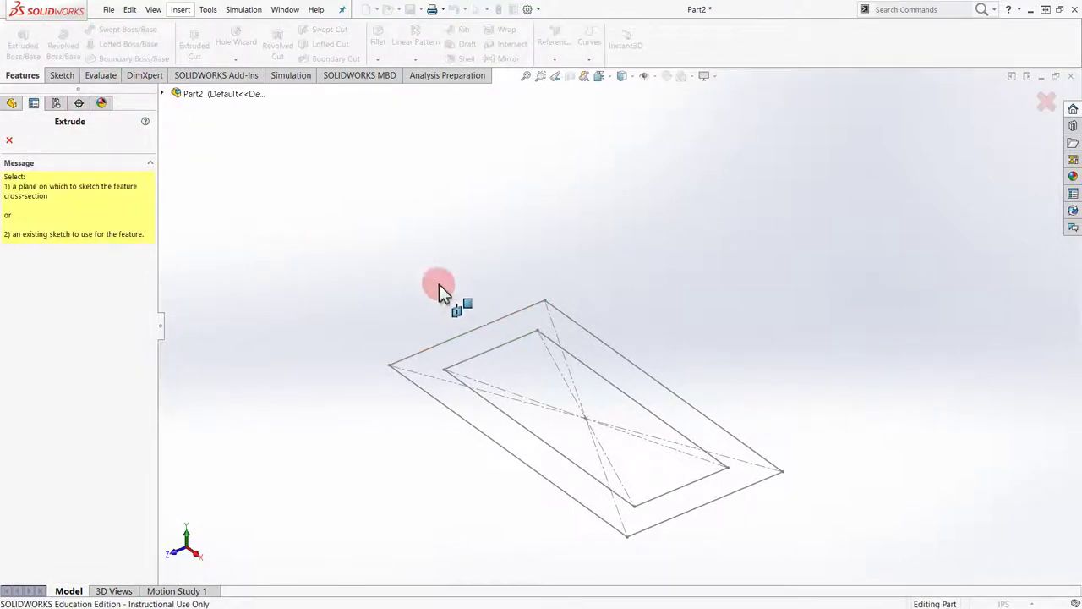
left_click(167, 94)
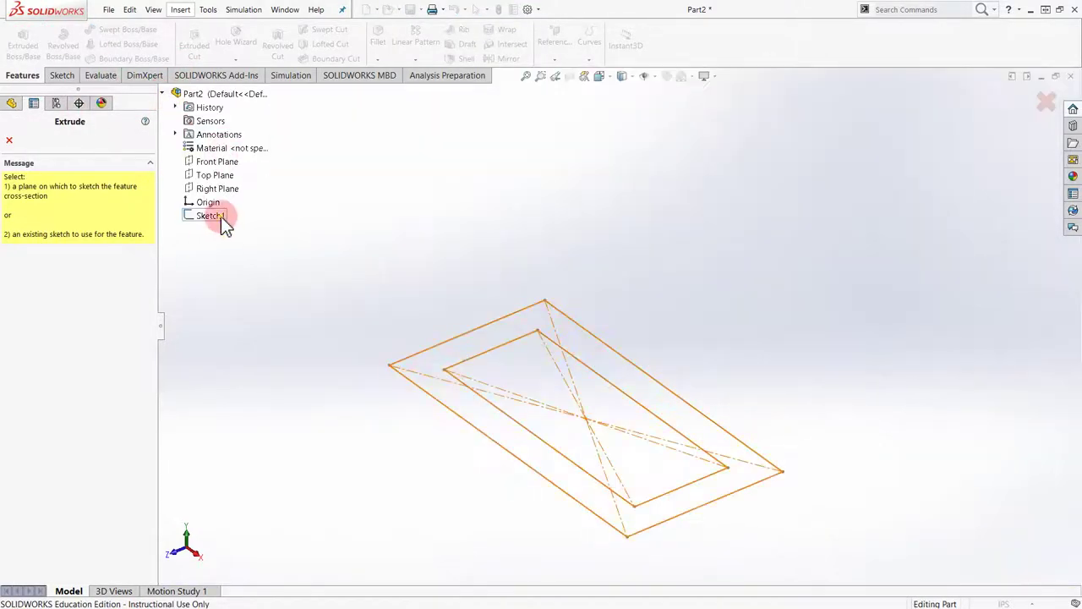
left_click(210, 216)
left_click(725, 372)
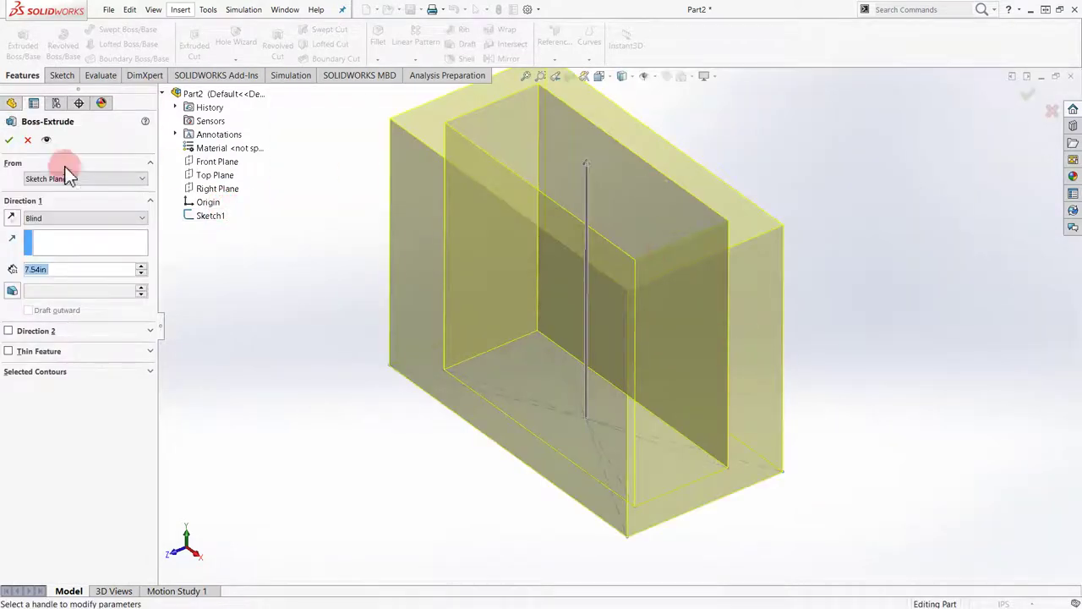
type("5")
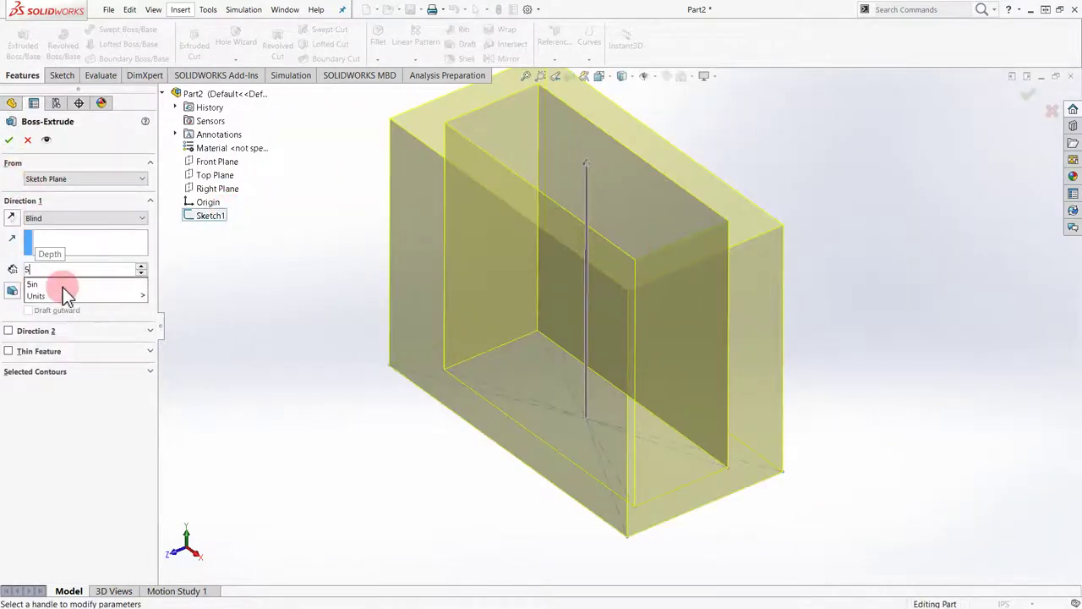
key("Return")
left_click(9, 140)
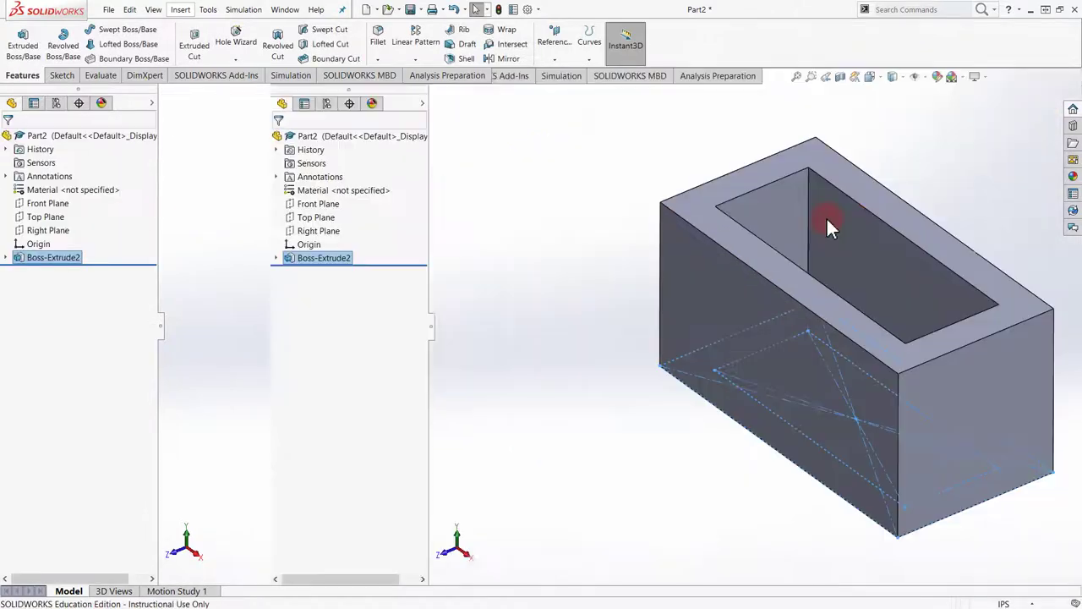
Edit the block's extrusion, try out the inner rectangle's region and the outer ring as its profile, and accept it.
middle_click_drag(826, 216, 834, 194)
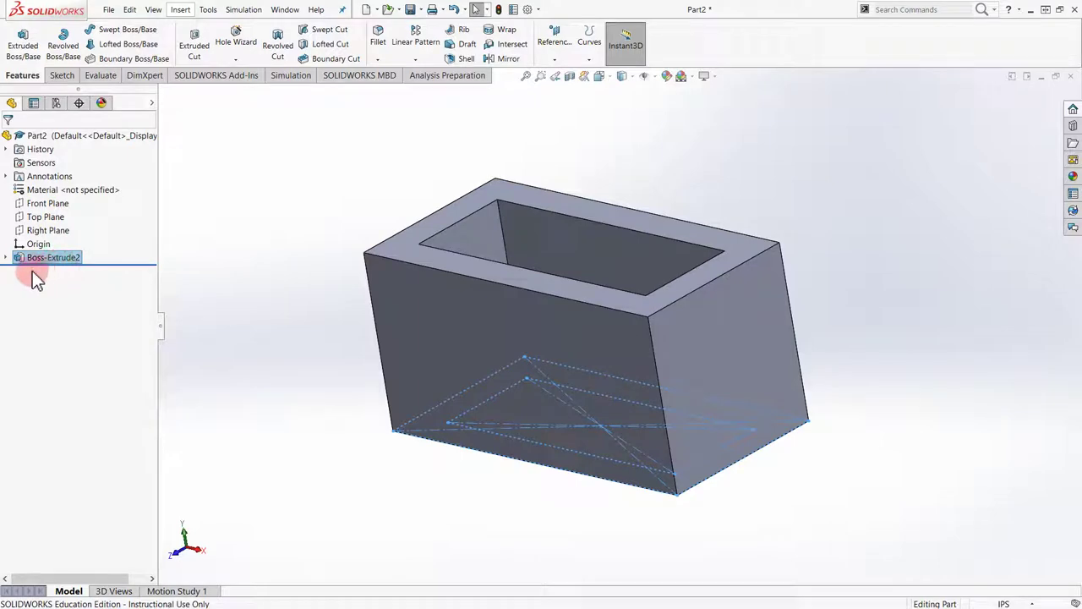
middle_click_drag(198, 265, 264, 238)
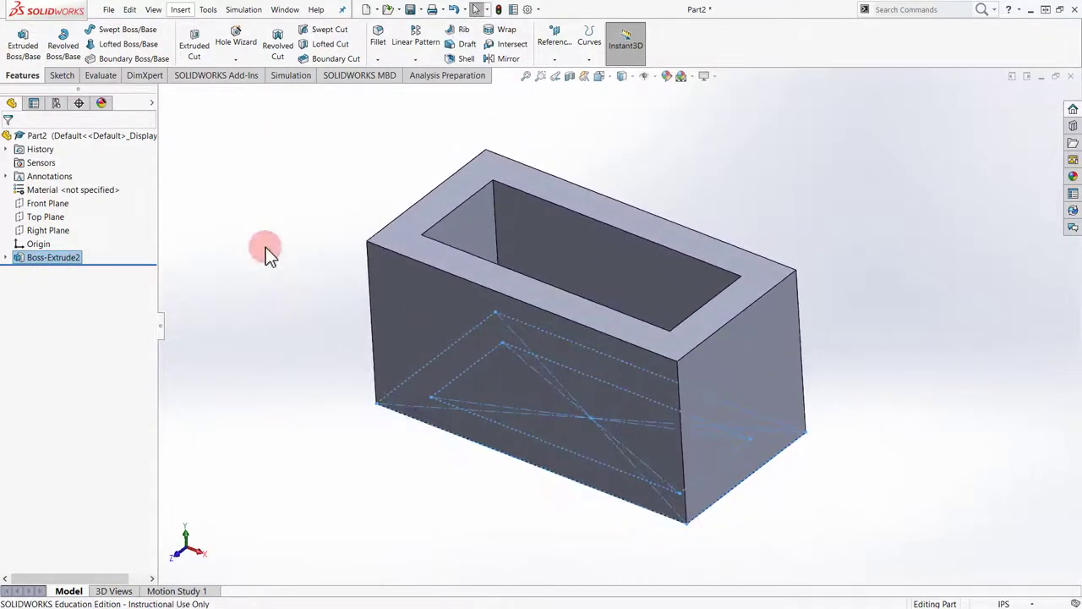
right_click(53, 259)
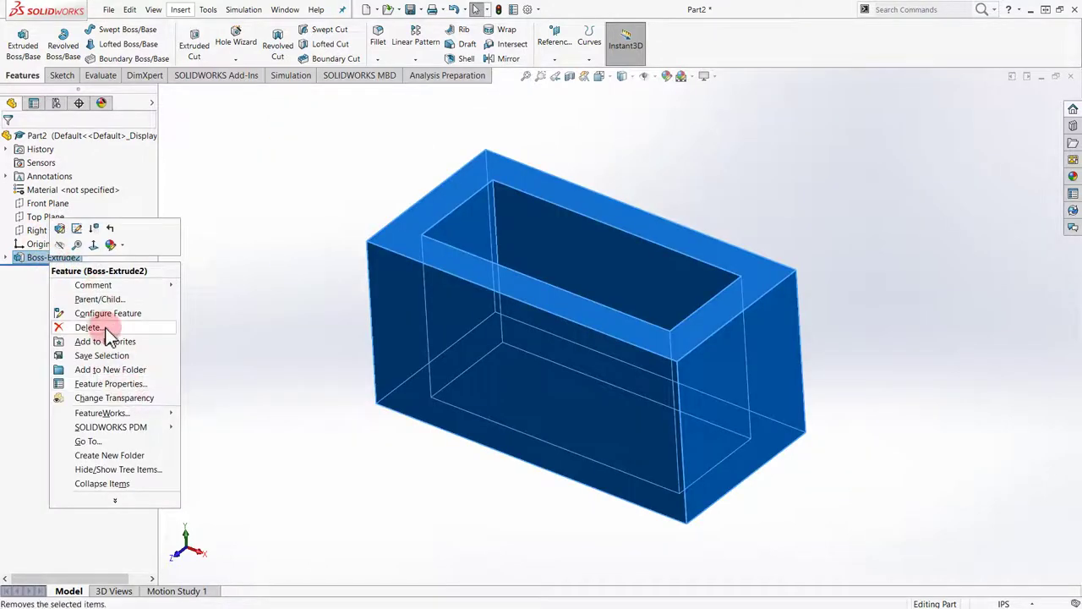
left_click(268, 335)
right_click(72, 260)
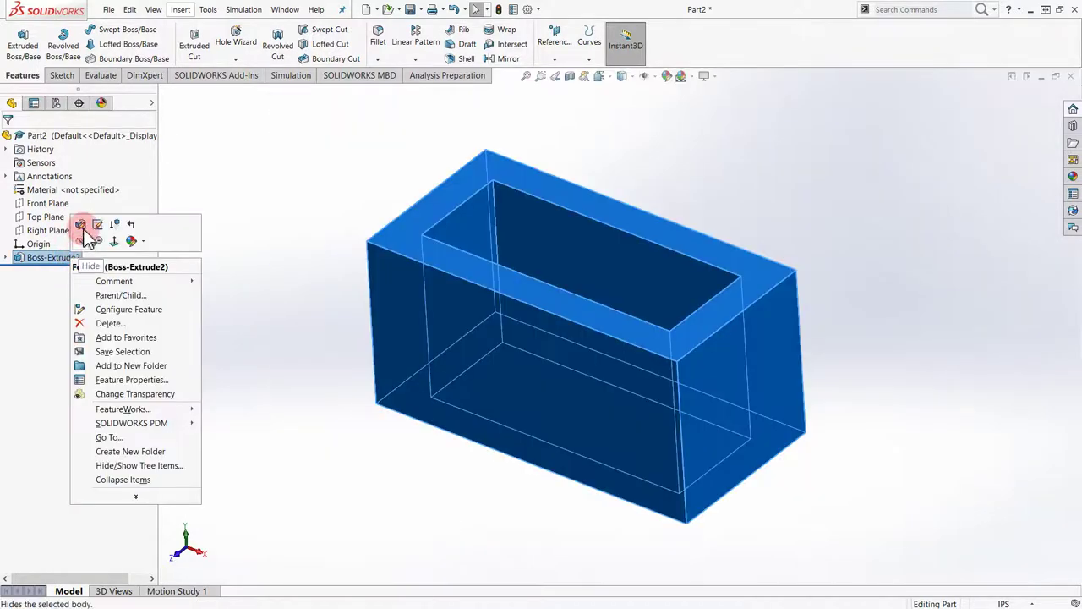
left_click(84, 224)
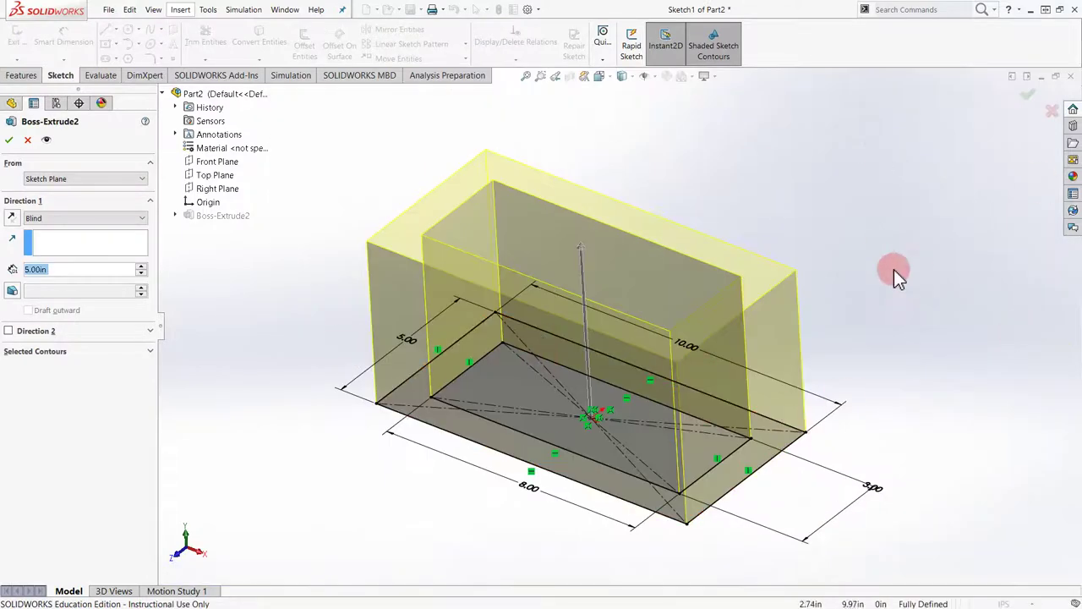
left_click(516, 382)
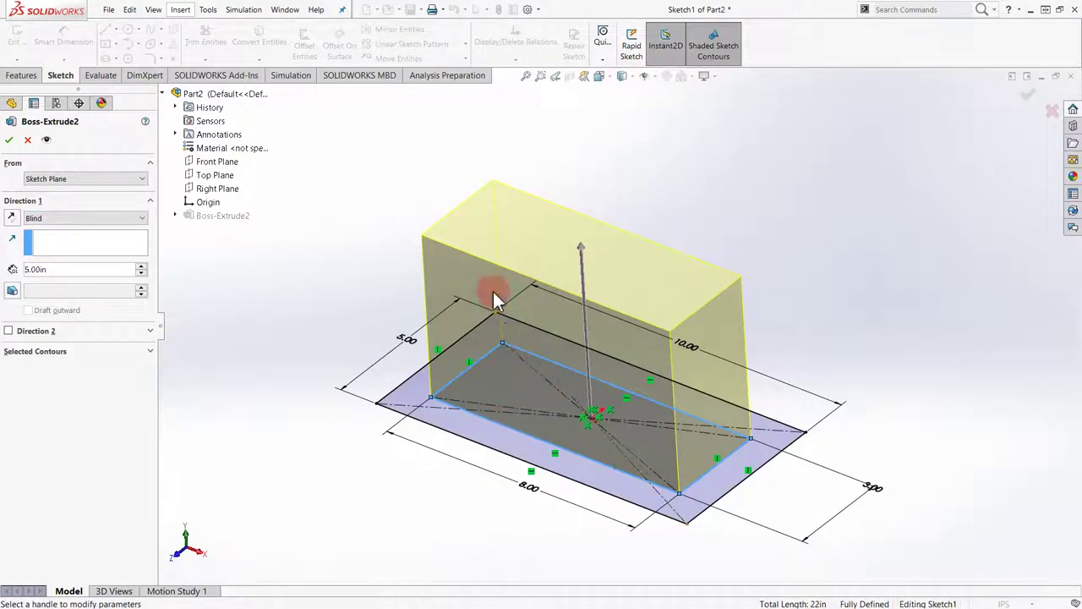
left_click(462, 427)
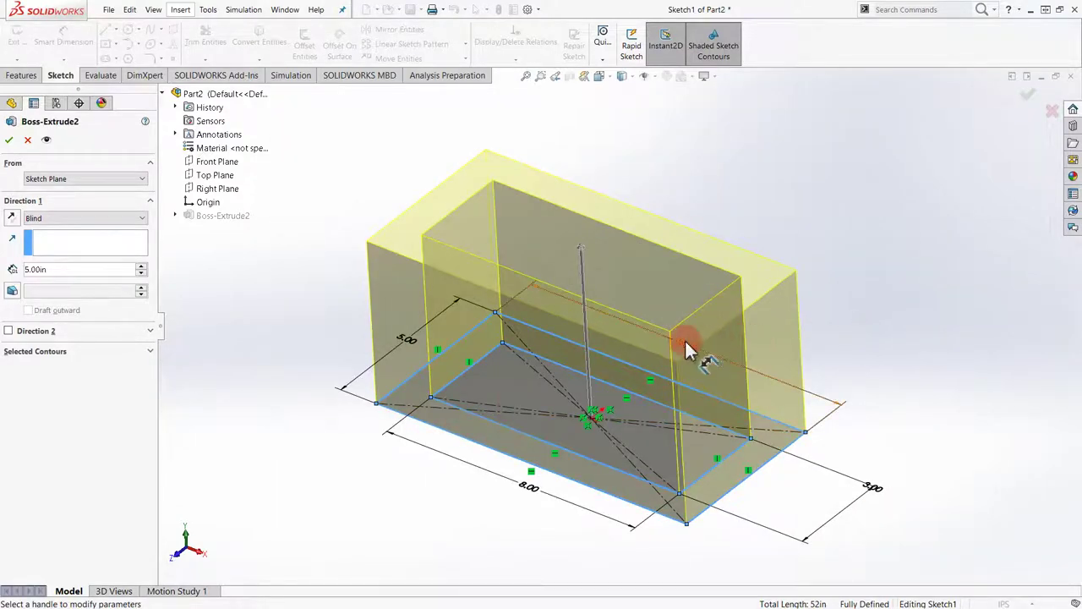
left_click(646, 431)
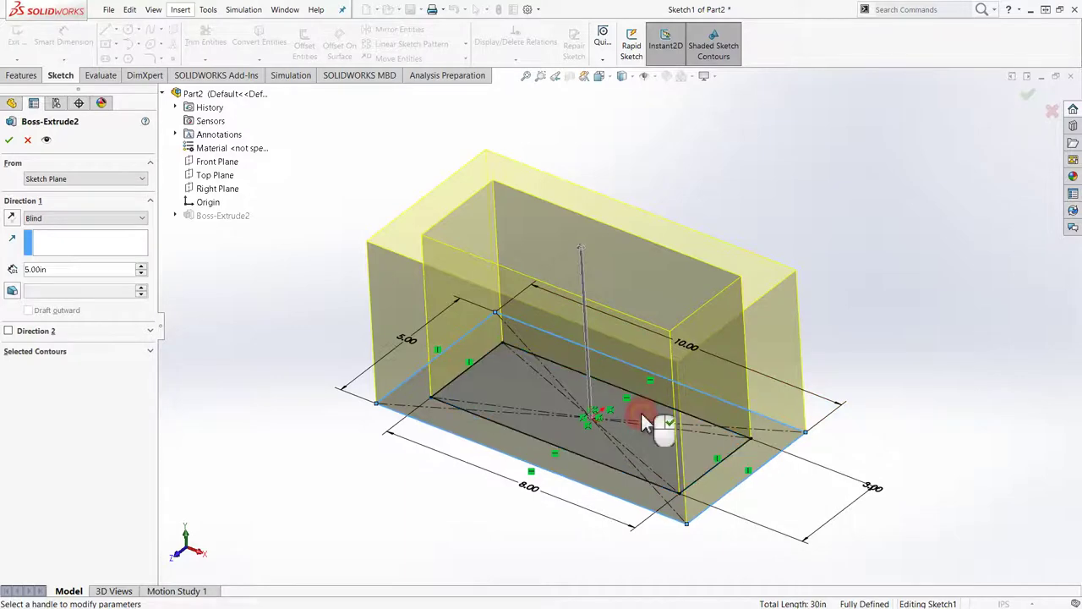
left_click(496, 376)
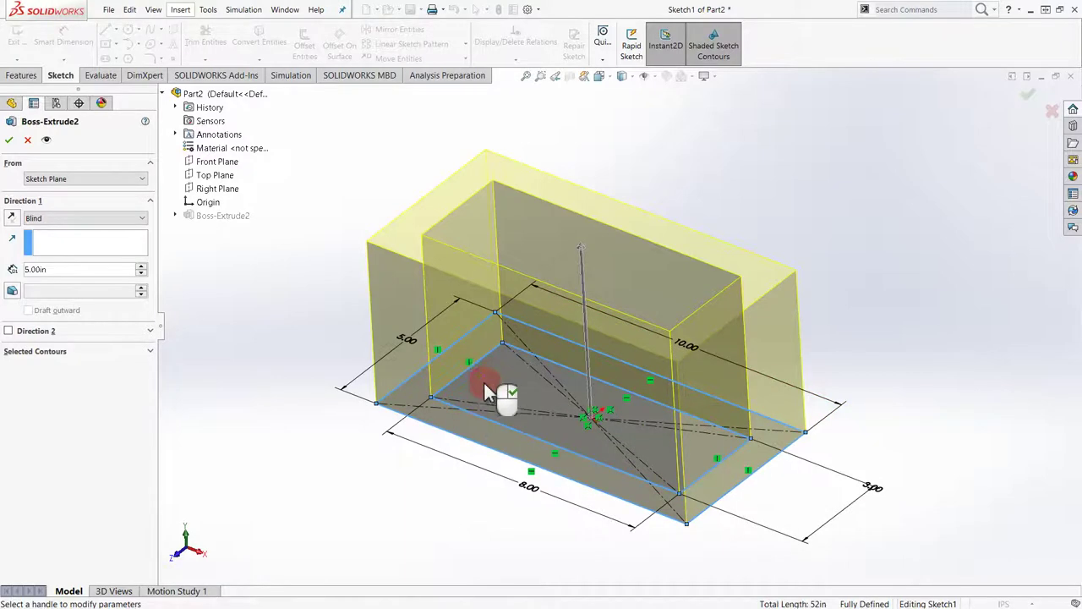
left_click(405, 394)
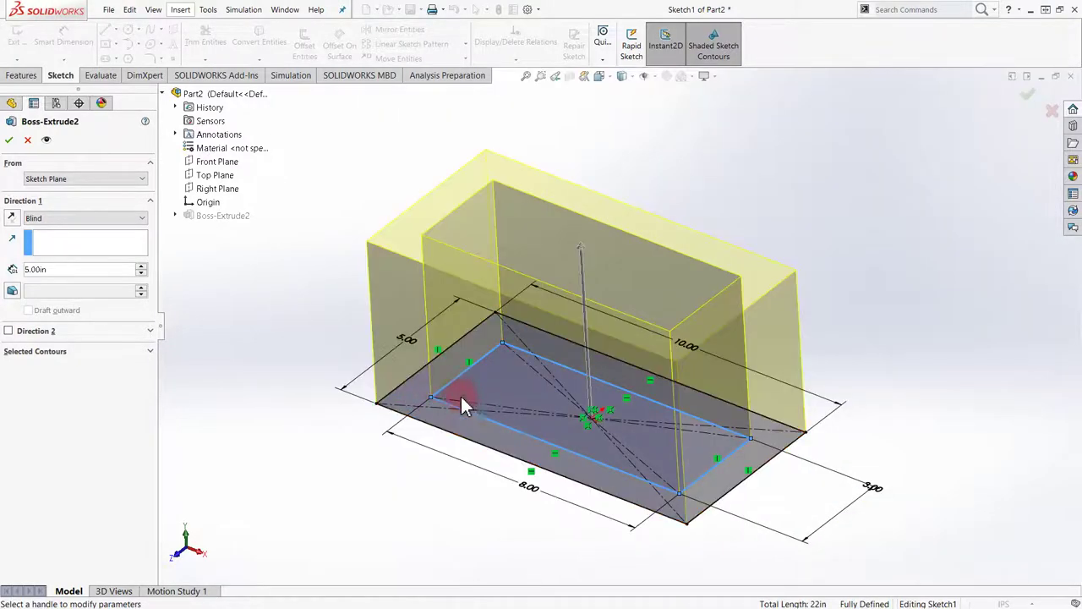
right_click(326, 353)
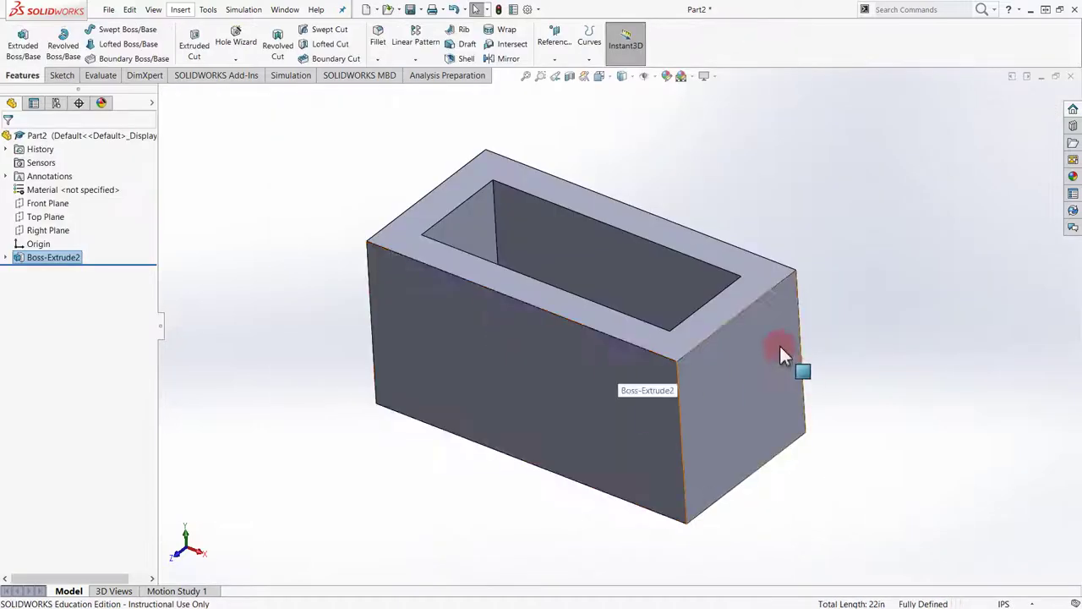
Reopen the block's extrusion for editing and try reselecting the inner and outer regions of its sketch.
right_click(61, 258)
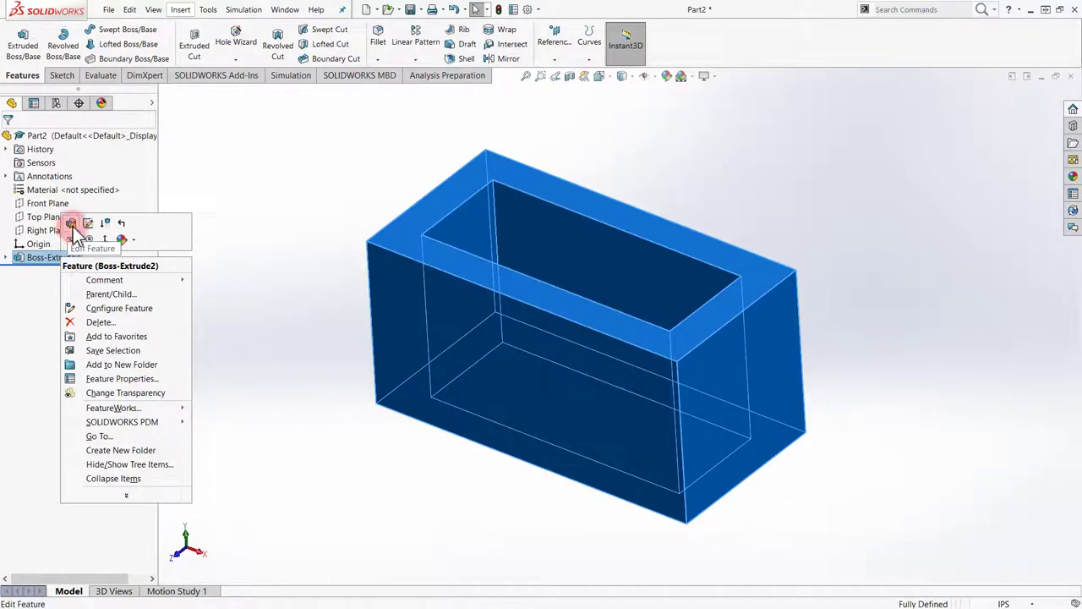
left_click(91, 239)
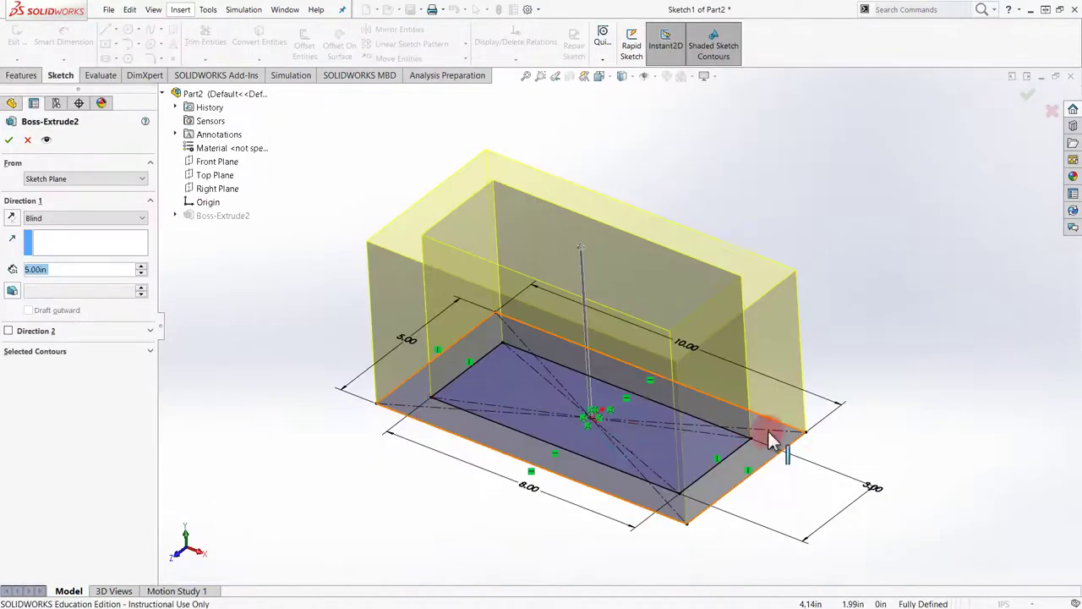
left_click(484, 406)
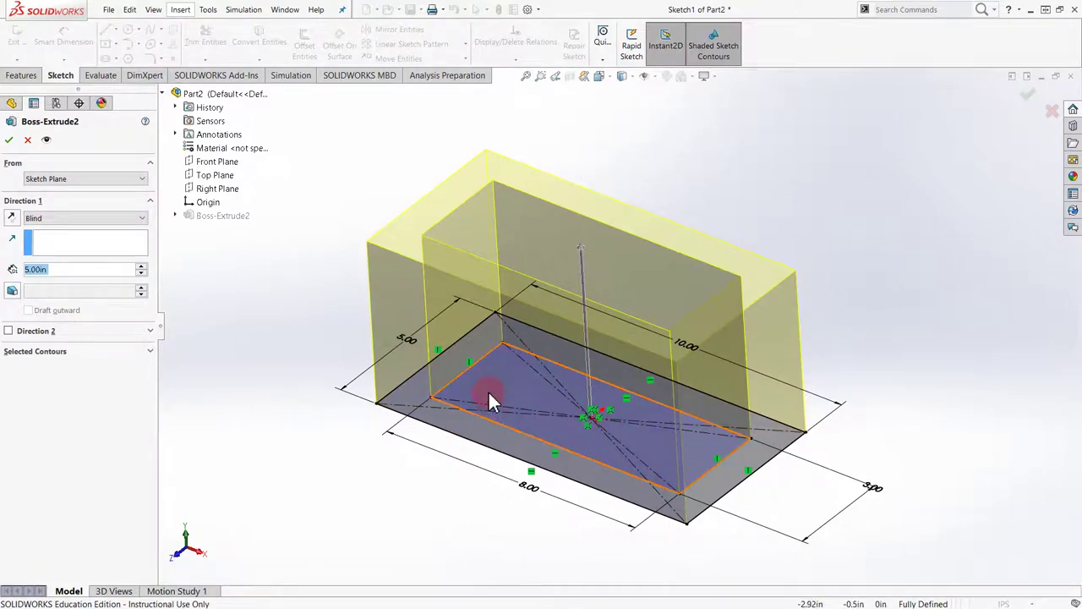
left_click(416, 389)
left_click(470, 394)
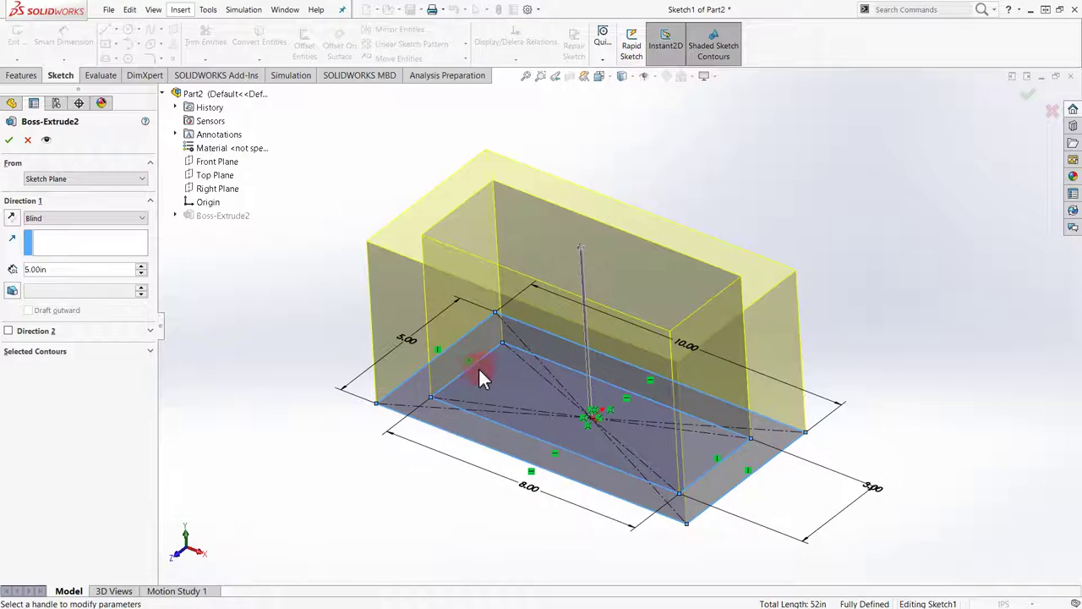
left_click(511, 378)
left_click(350, 387)
left_click(290, 290)
left_click(656, 320)
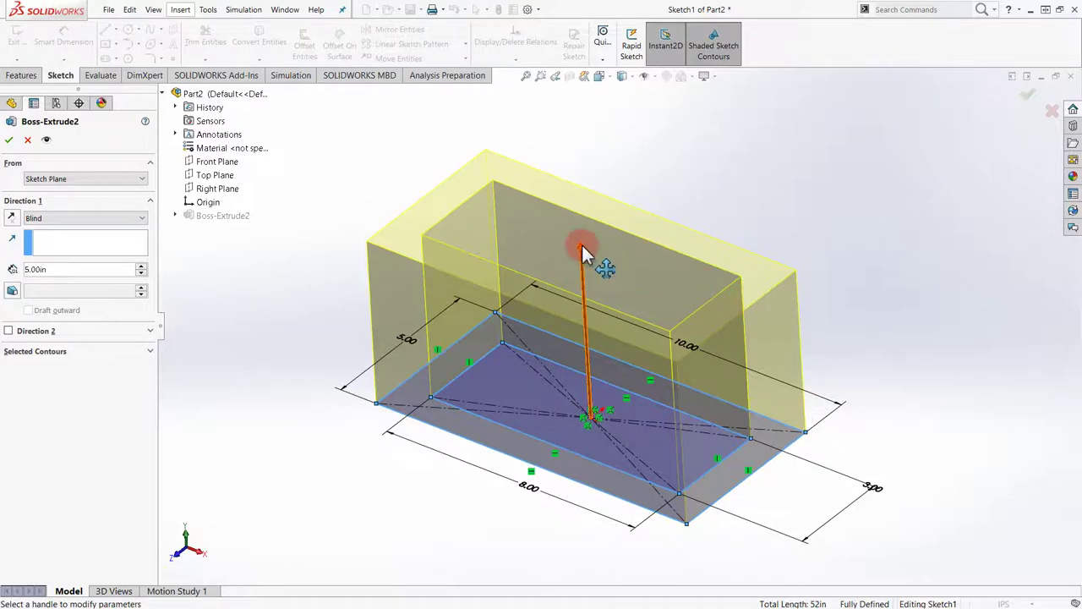
Pull the depth of the block's extrusion up to about 8.1 in.
left_click_drag(582, 251, 601, 184)
left_click(667, 320)
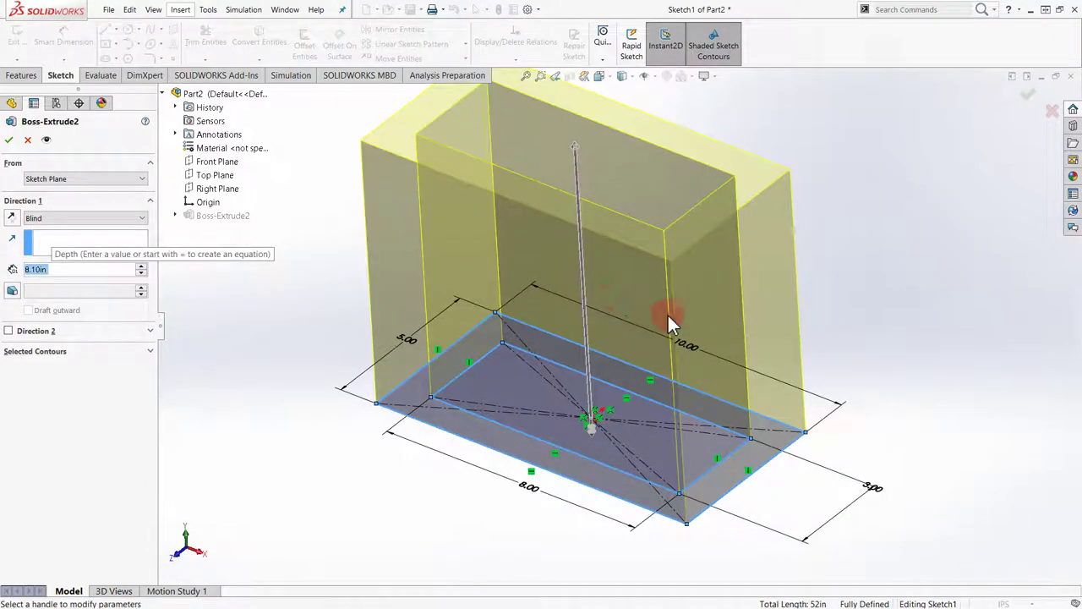
left_click(62, 269)
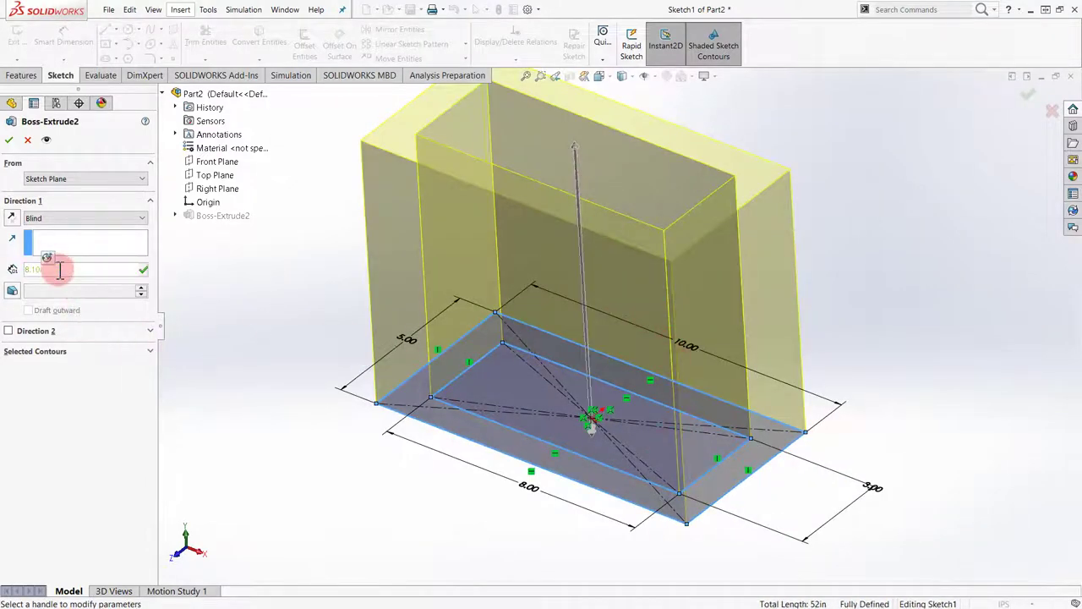
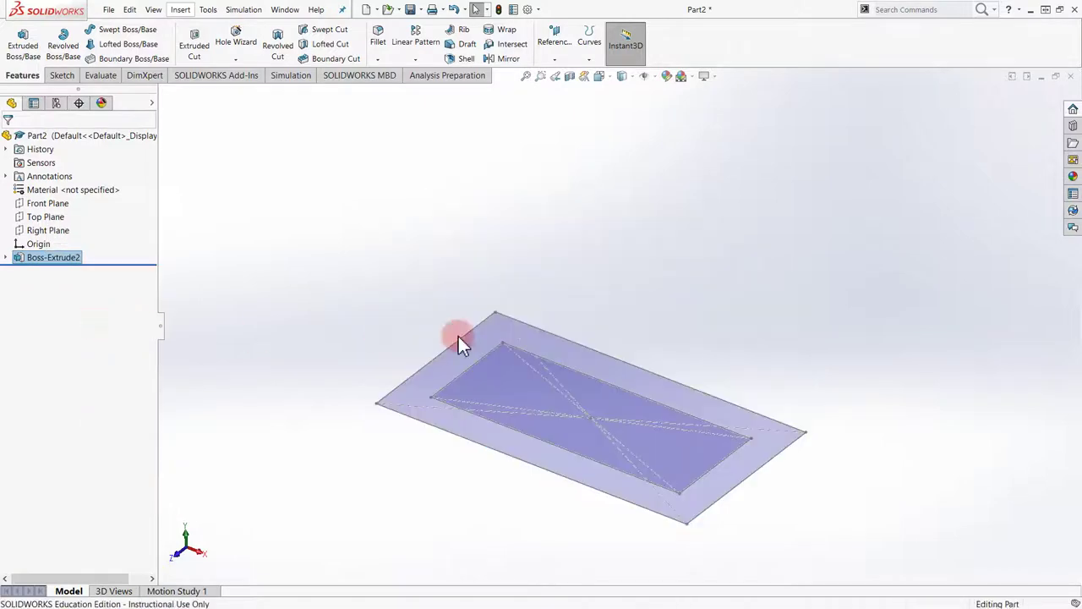
left_click(23, 43)
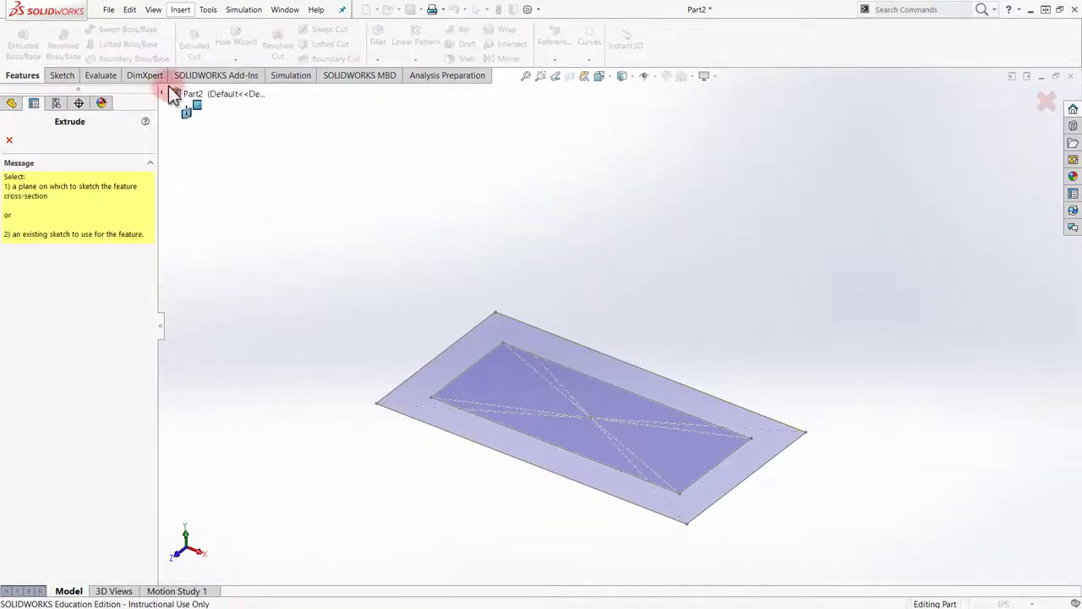
left_click(171, 92)
left_click(235, 218)
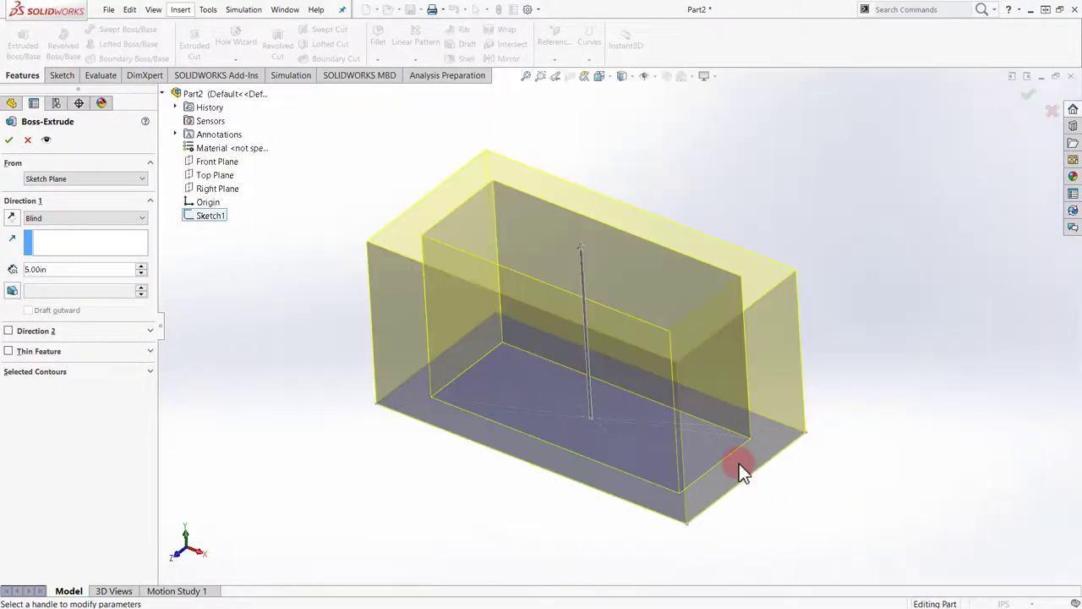
middle_click_drag(715, 427, 537, 358)
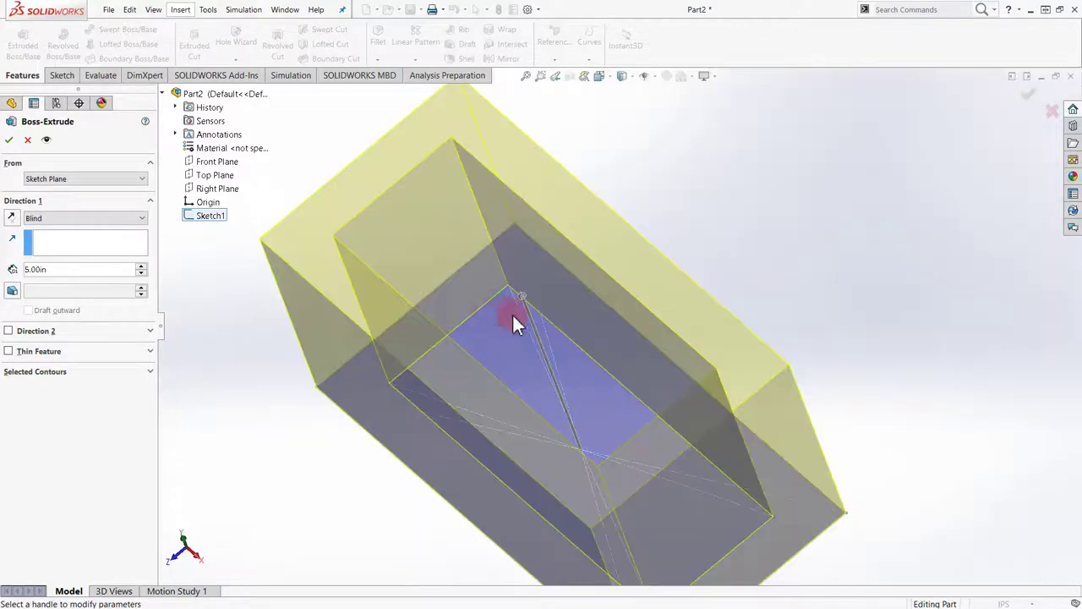
left_click(74, 372)
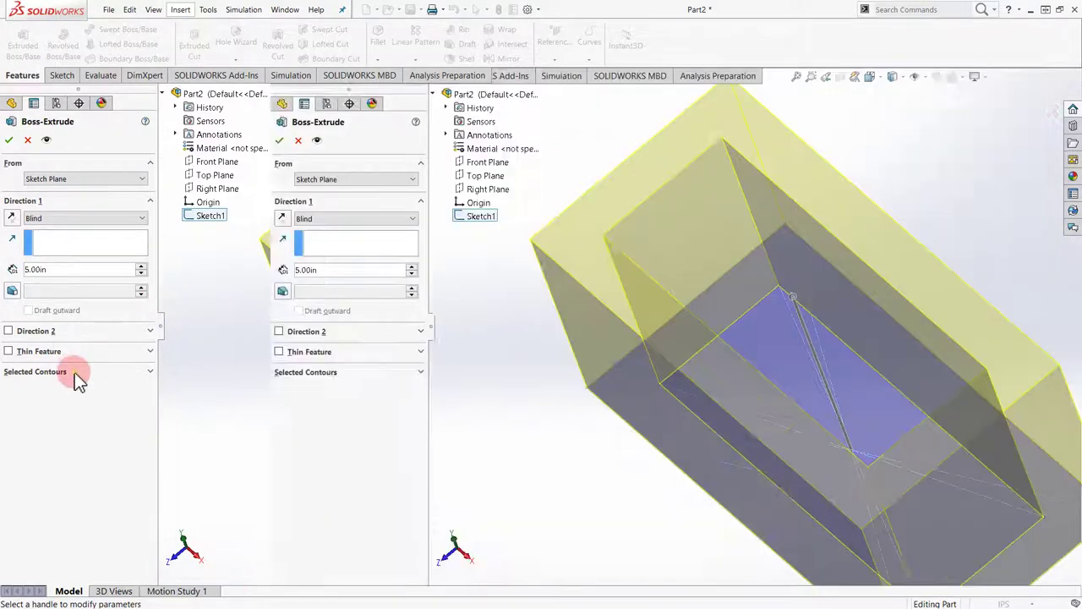
left_click(477, 319)
left_click(569, 338)
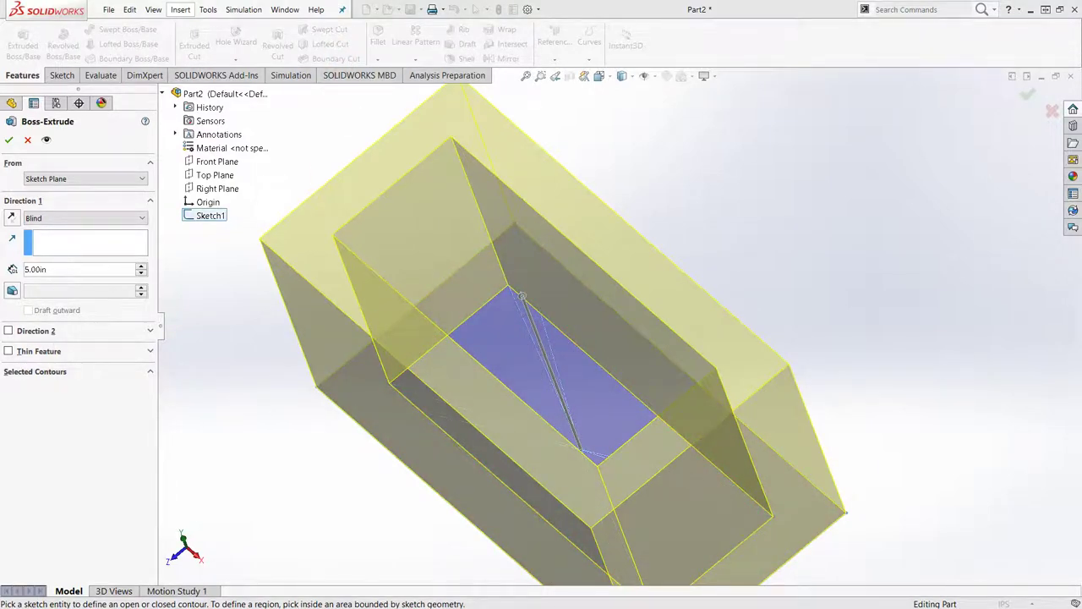
key("Escape")
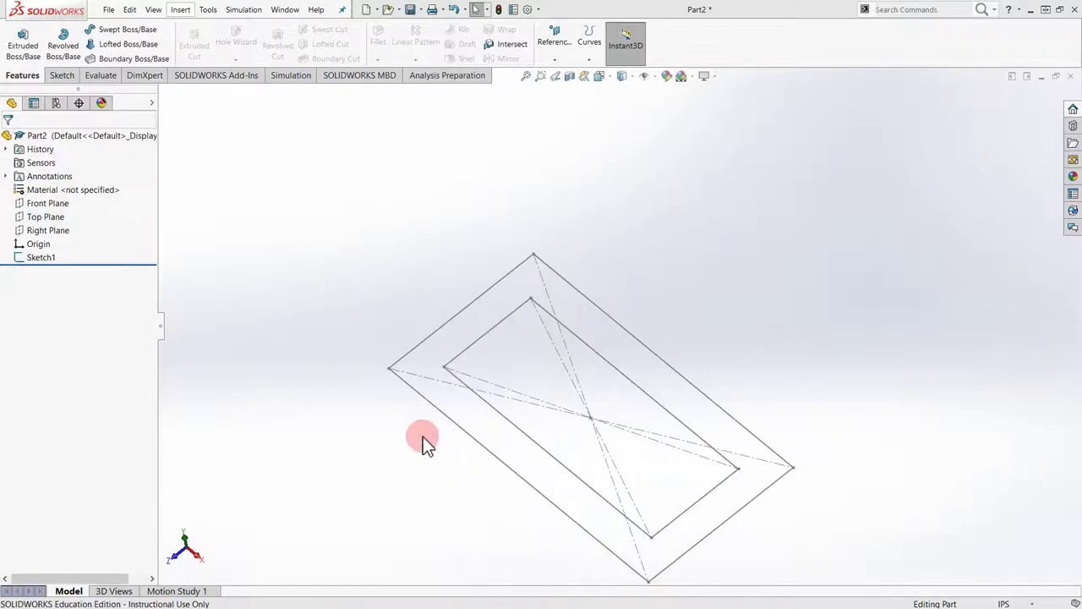
left_click(23, 42)
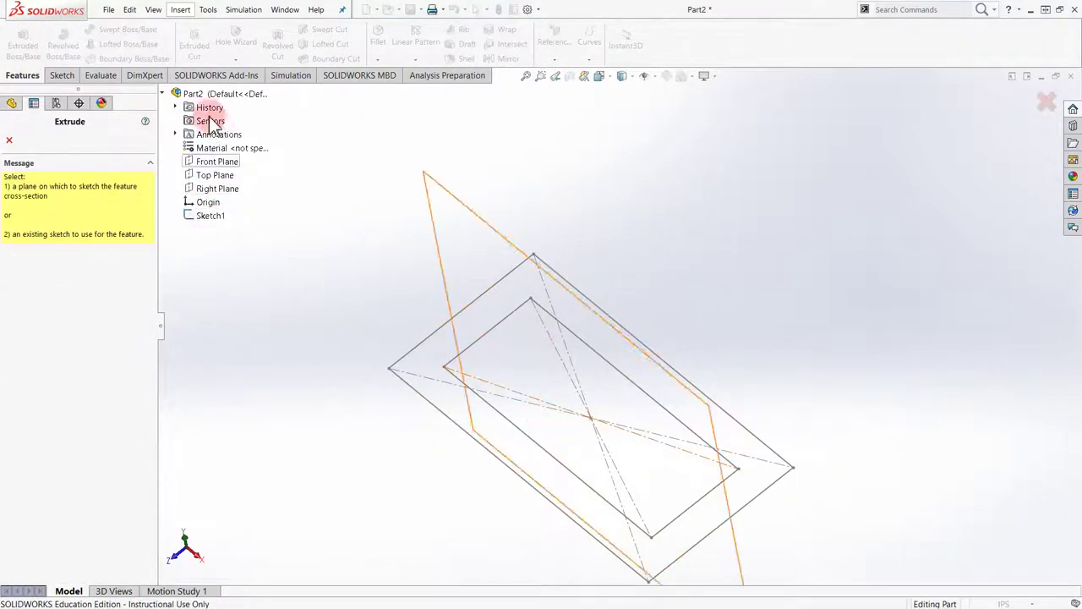
left_click(201, 215)
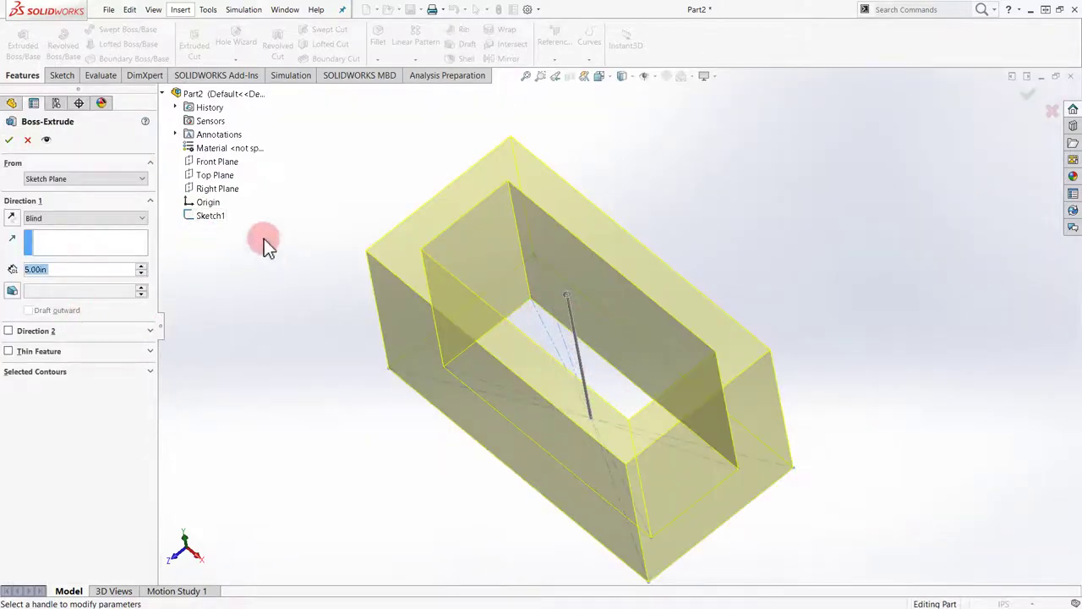
left_click_drag(543, 318, 542, 327)
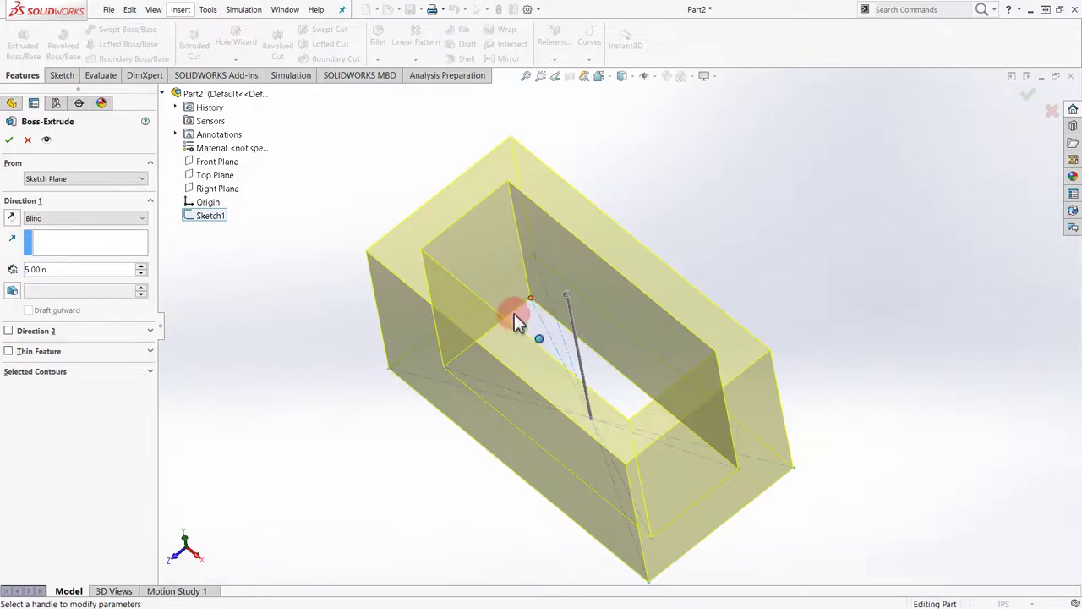
scroll(553, 333, "up", 2)
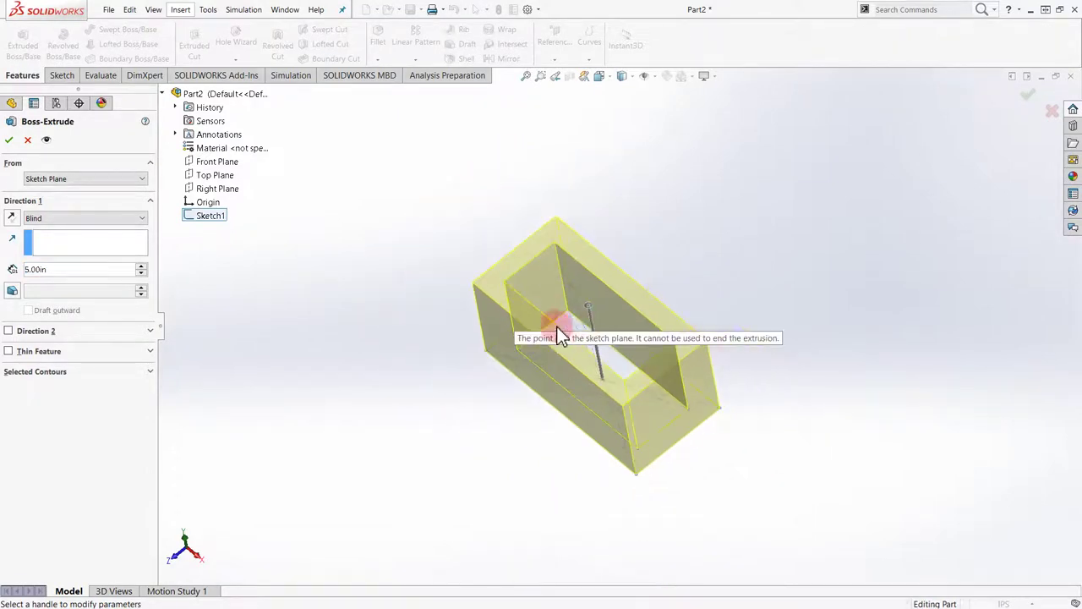
scroll(643, 349, "down", 6)
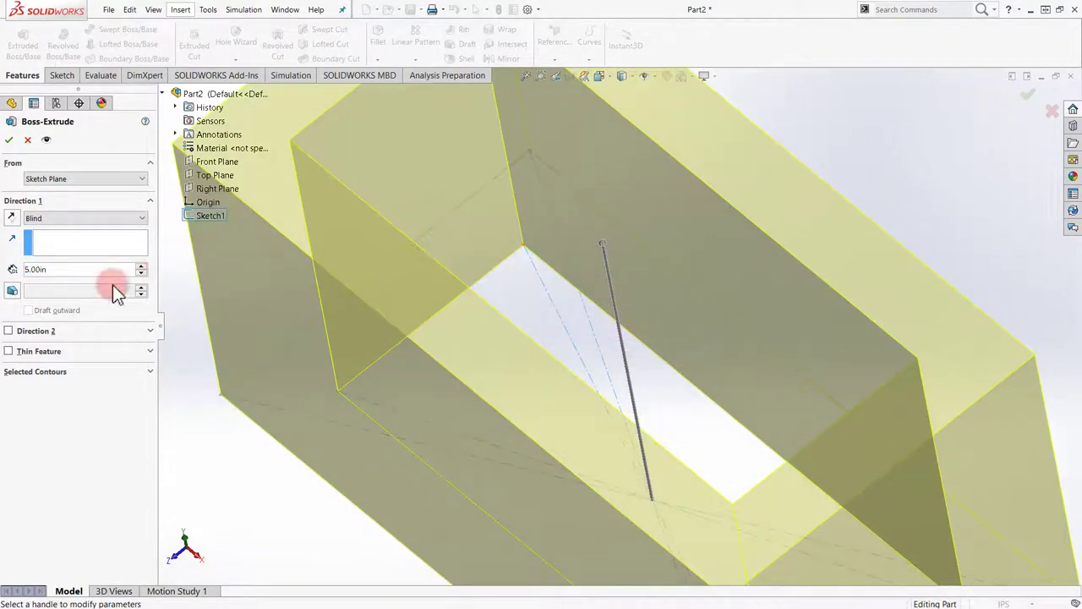
left_click(149, 372)
scroll(290, 166, "up", 3)
key("Escape")
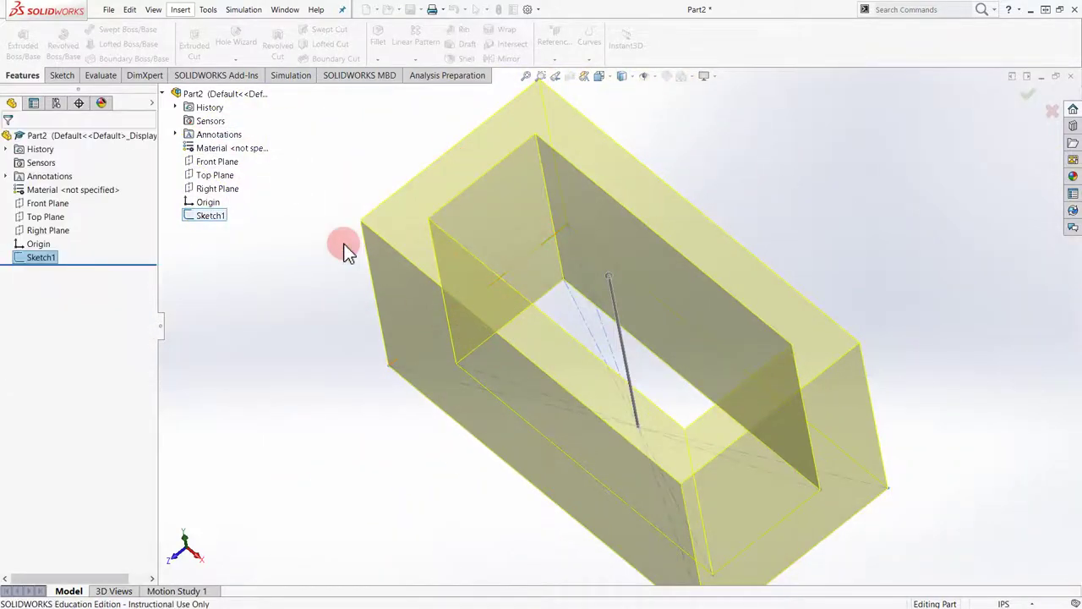
left_click(22, 42)
left_click(210, 216)
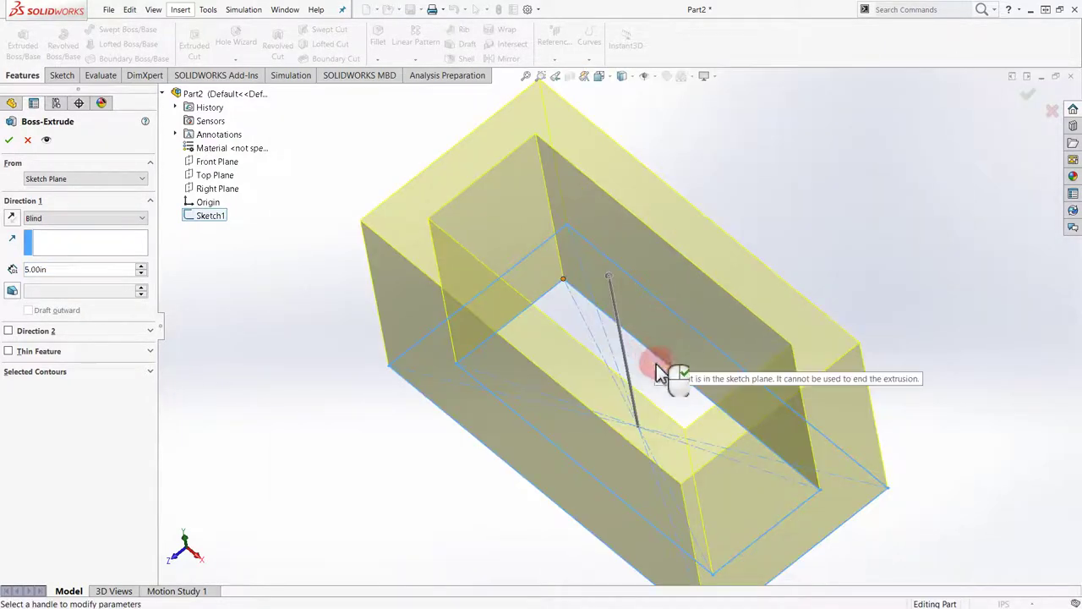
key("Escape")
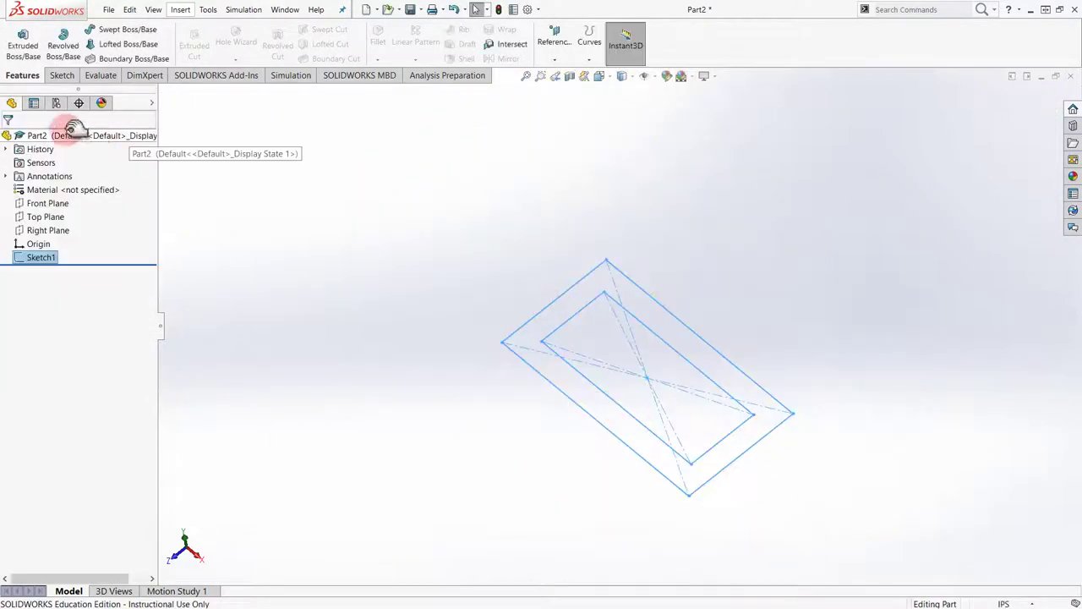
Set up a 5 in blind boss extrusion of Sketch1, trying a Surface/Face/Plane start before returning it to Sketch Plane.
left_click(23, 46)
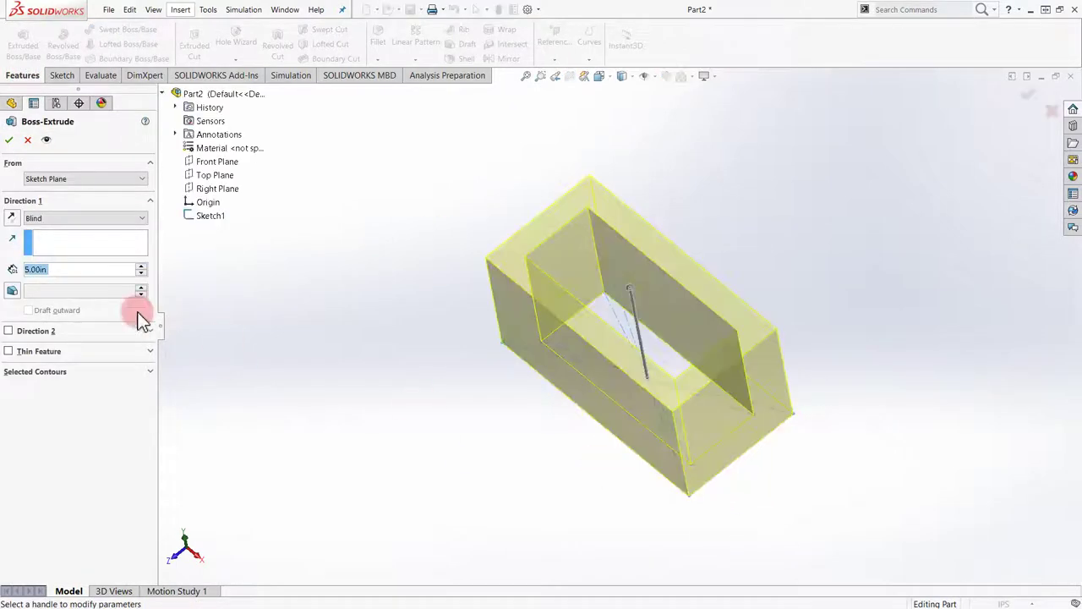
left_click(52, 178)
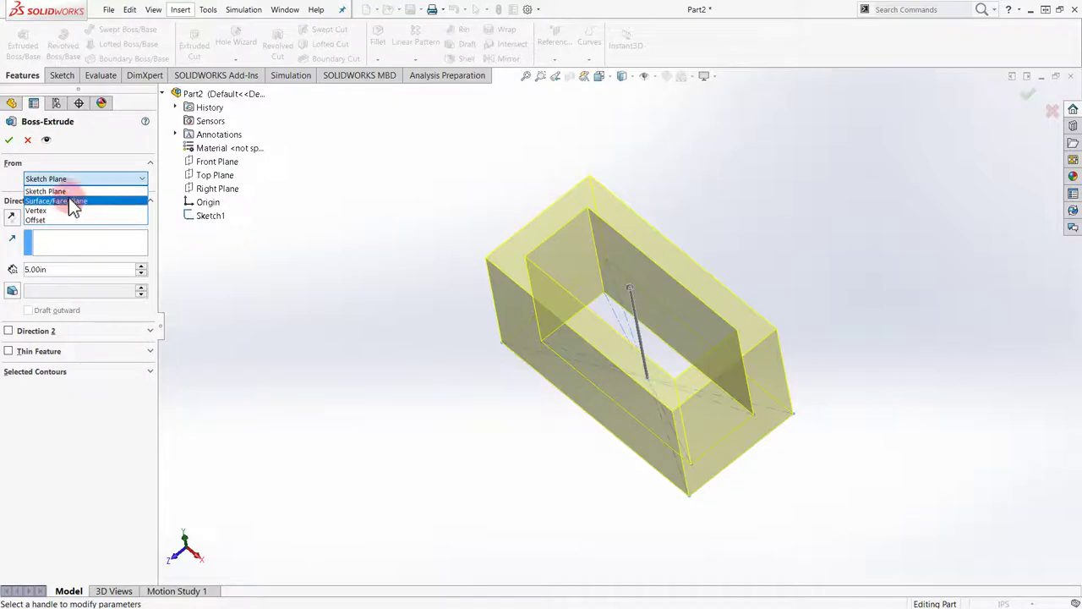
left_click(85, 201)
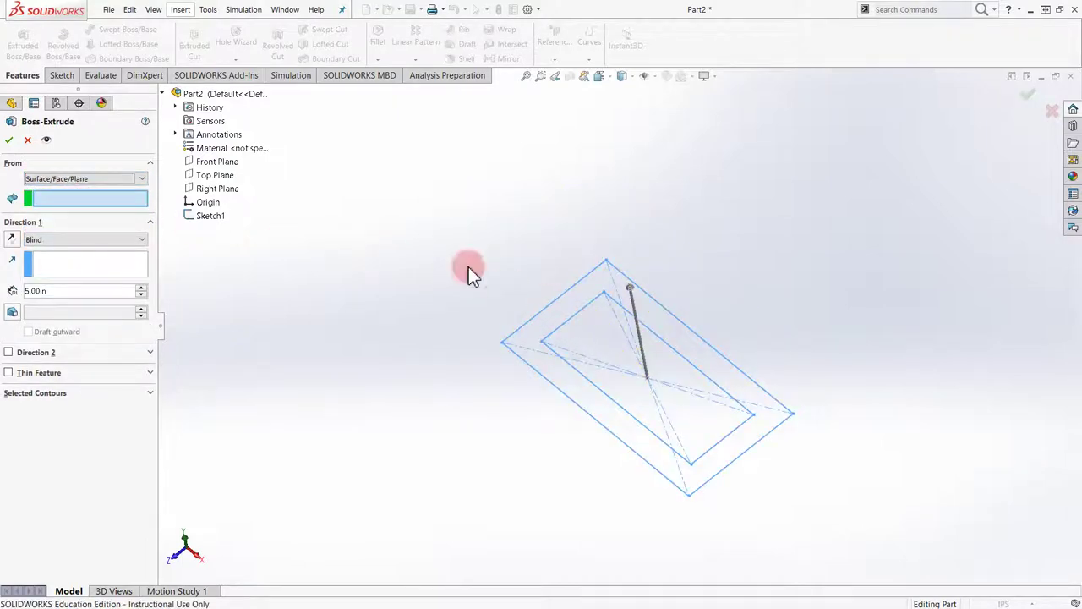
left_click(86, 175)
left_click(71, 193)
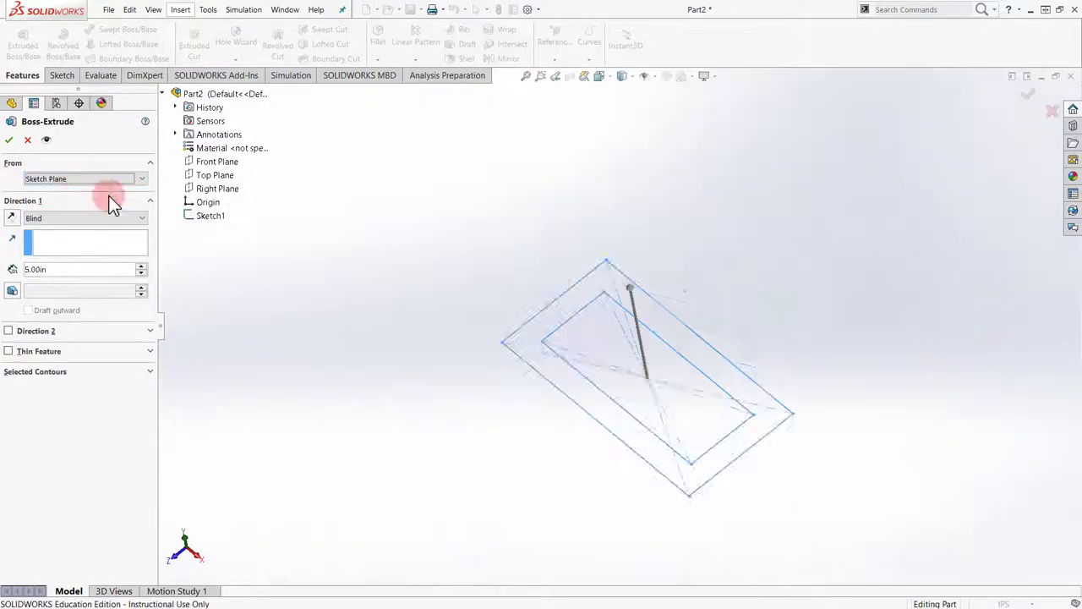
scroll(731, 408, "down", 2)
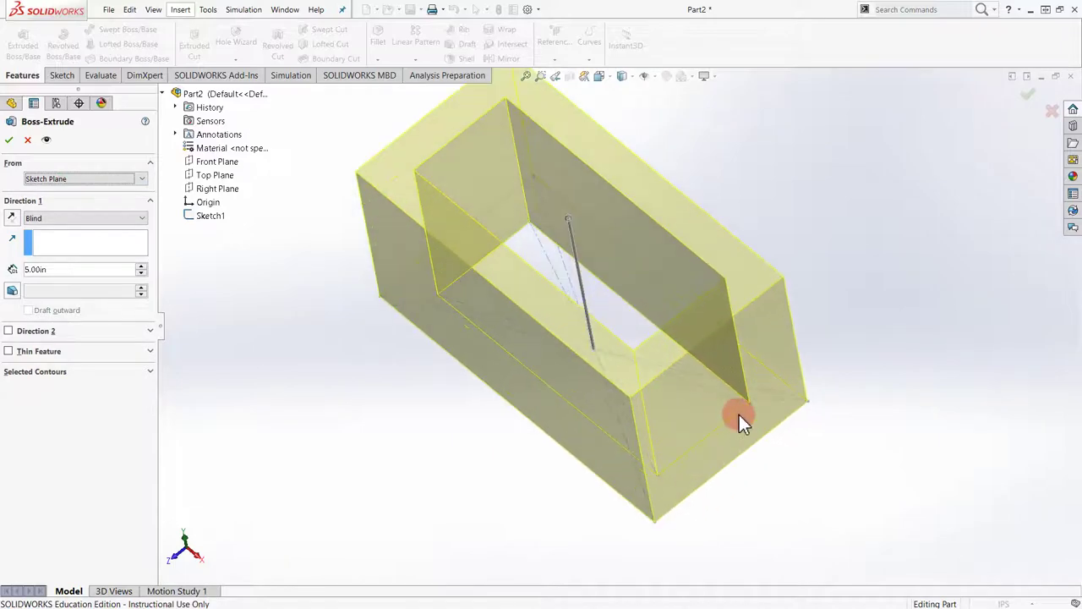
Add Sketch1, its inner rectangle contour and the outer ring region to the boss extrusion's selected contours.
left_click(210, 222)
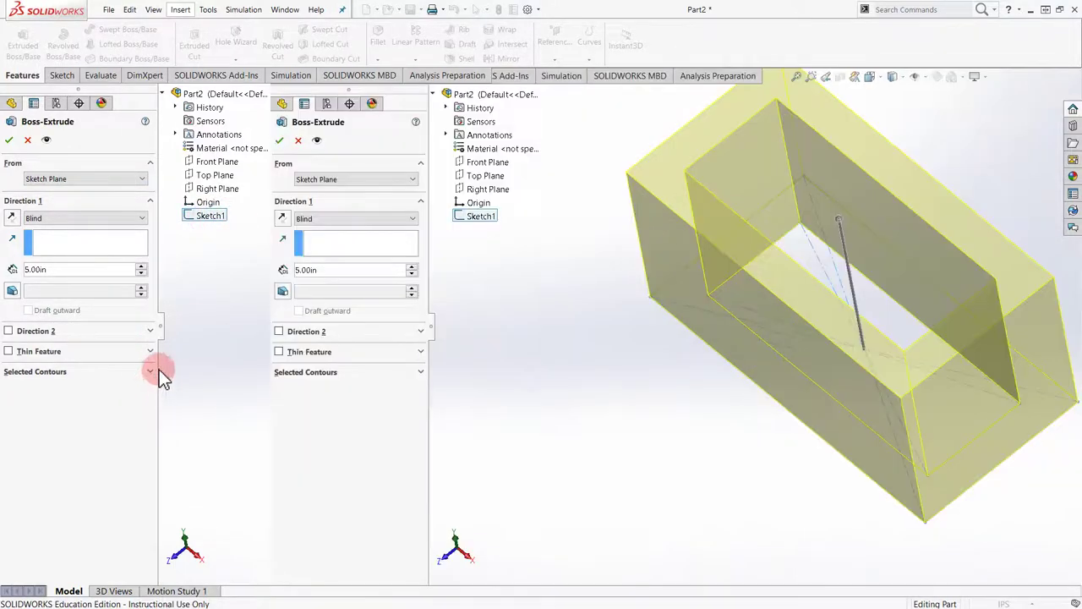
left_click(149, 372)
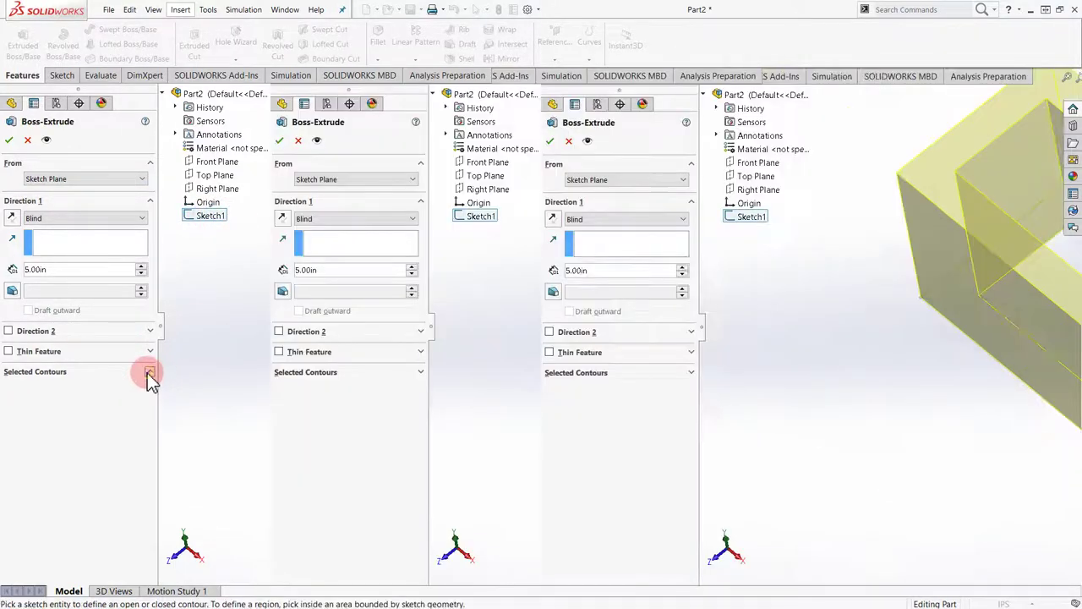
scroll(752, 413, "down", 2)
scroll(753, 414, "up", 1)
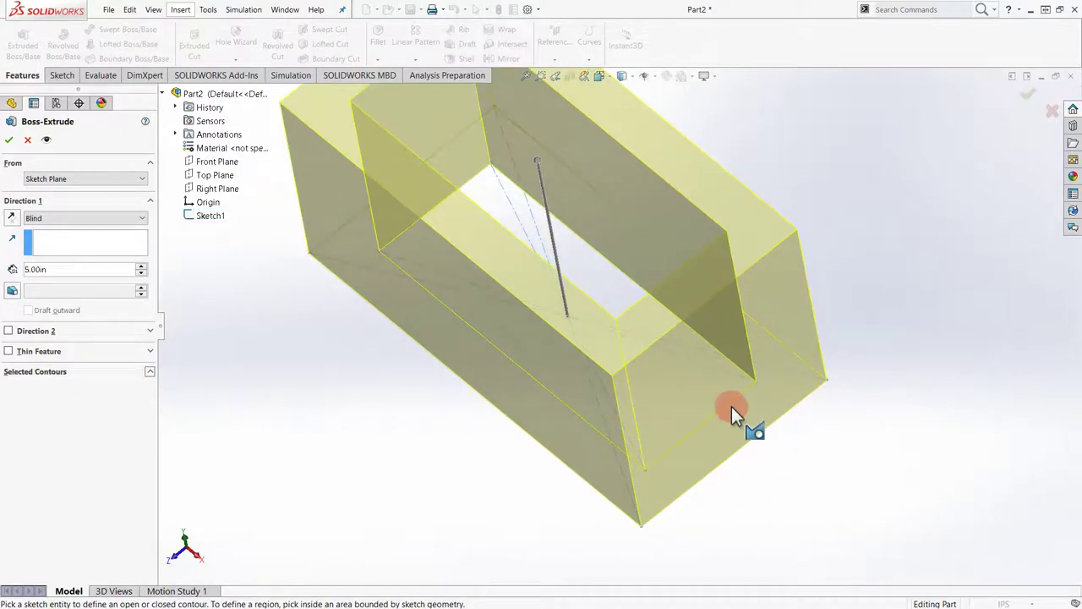
left_click(731, 407)
scroll(756, 367, "up", 2)
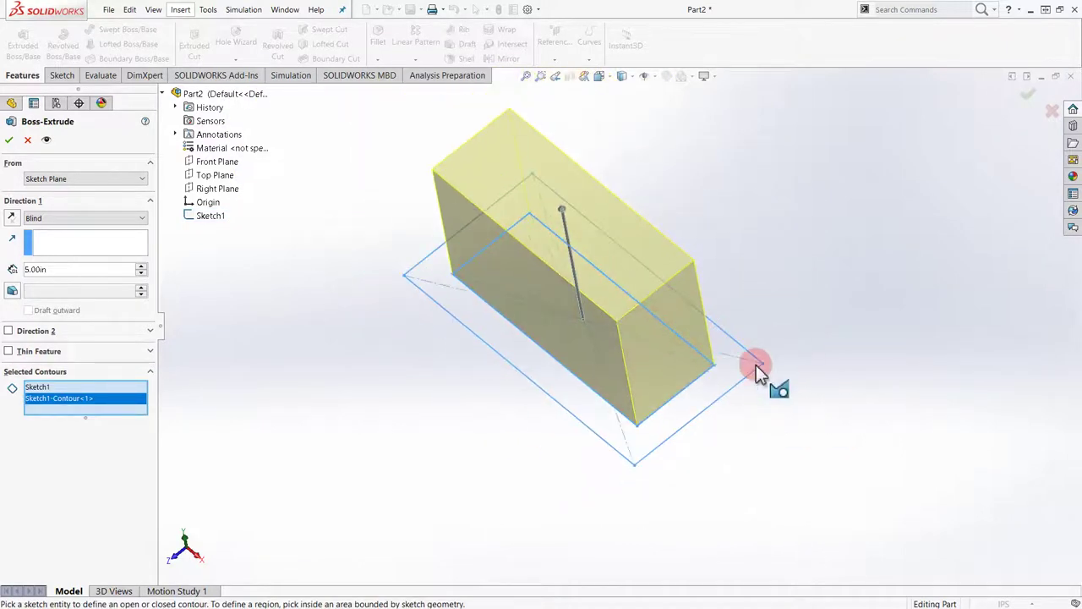
scroll(740, 369, "down", 1)
left_click(735, 365)
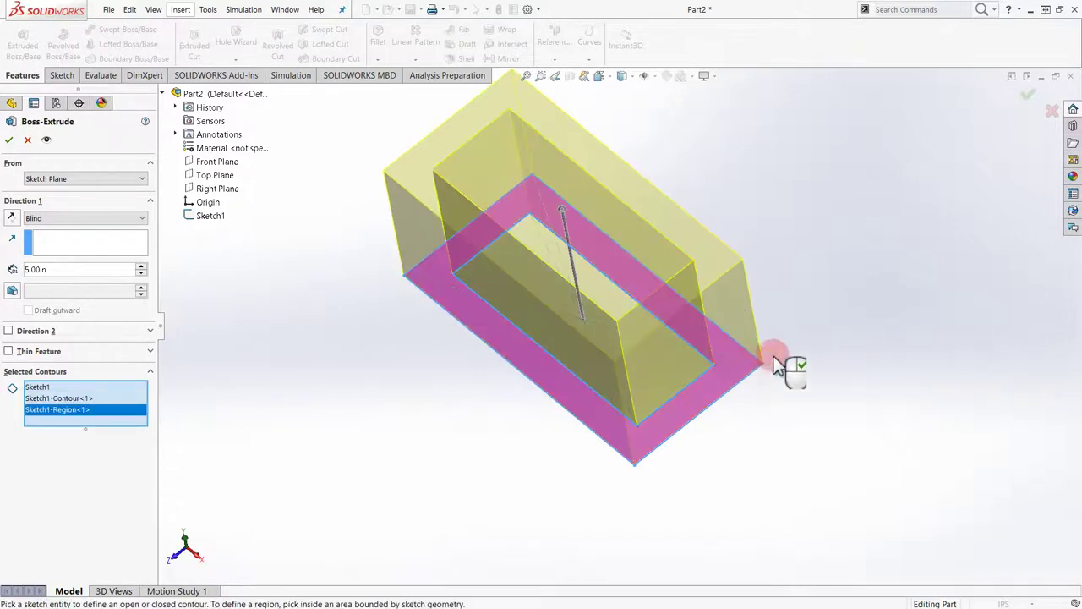
Try adding the inner rectangle's region to the boss extrusion's selected contours.
left_click(673, 336)
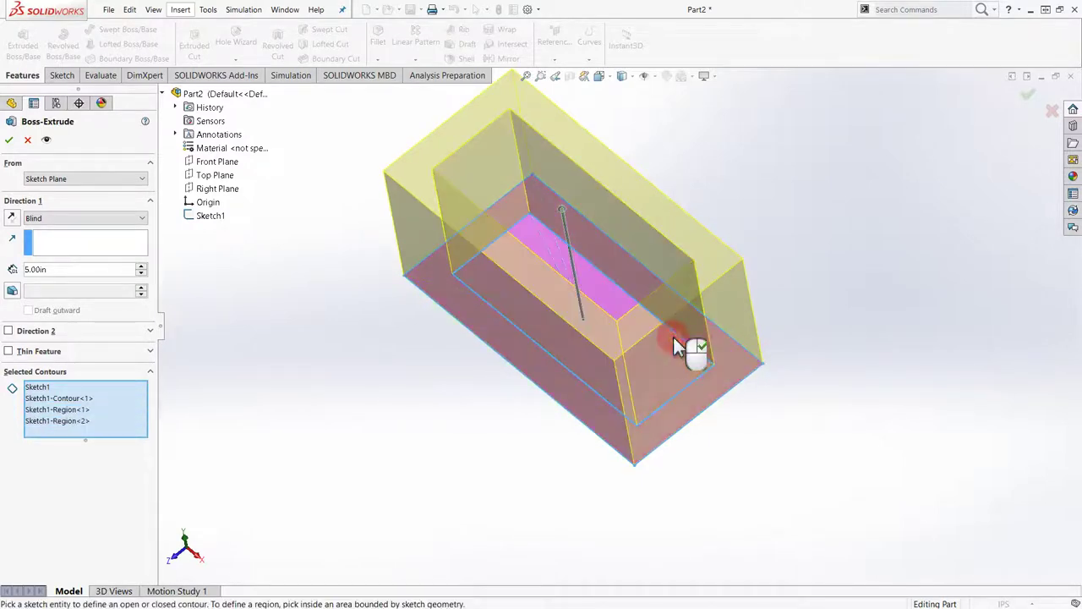
left_click(607, 284)
middle_click_drag(520, 237, 865, 242)
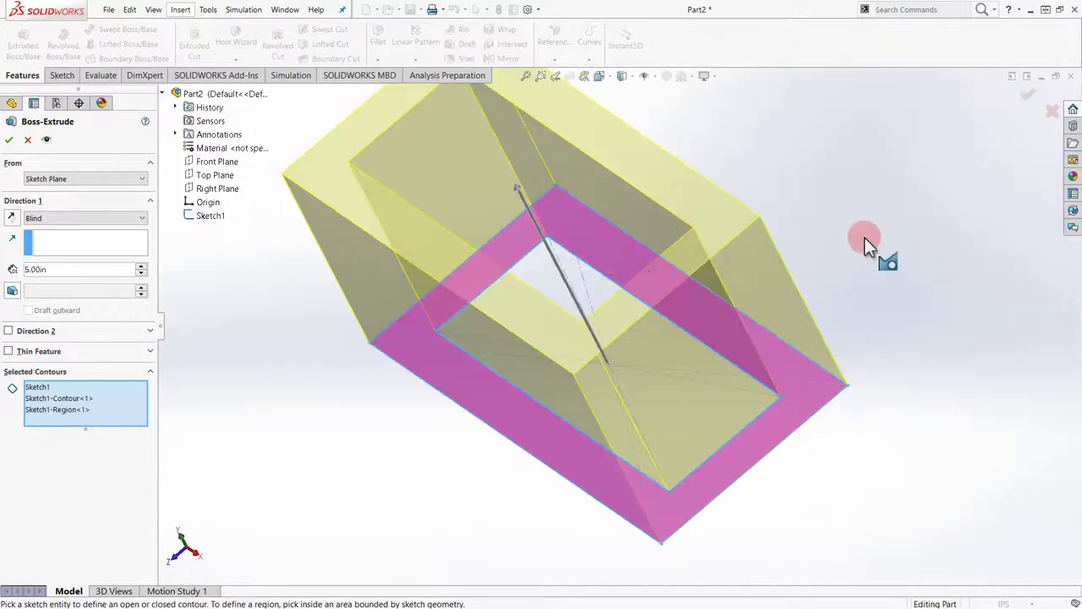
scroll(885, 259, "up", 5)
scroll(730, 356, "down", 5)
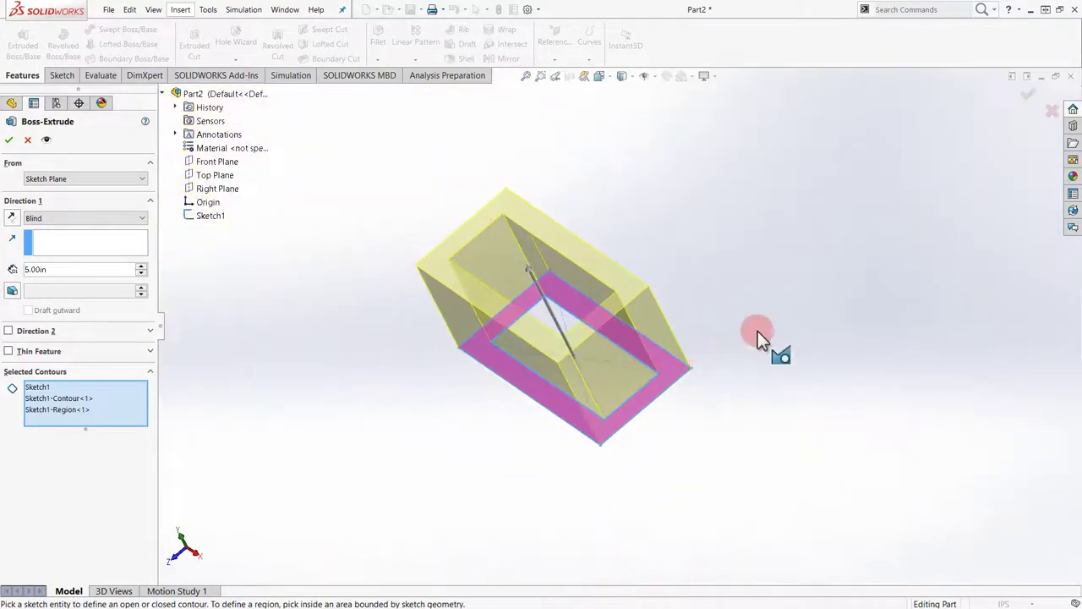
middle_click_drag(694, 355, 670, 279)
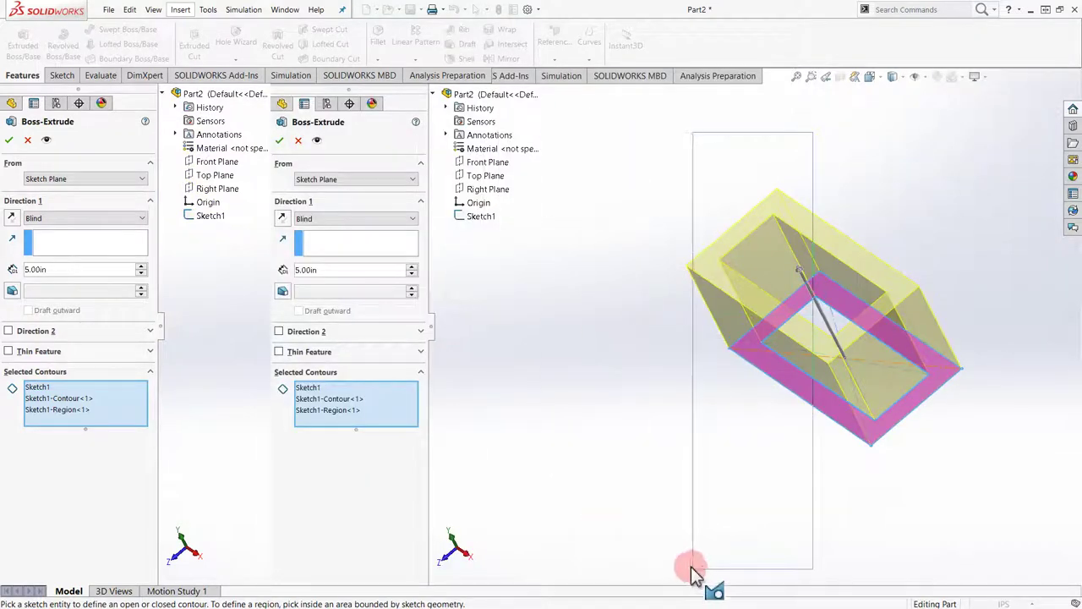
Remove the outer ring region and the whole Sketch1 from the boss extrusion's selected contours.
left_click(49, 398)
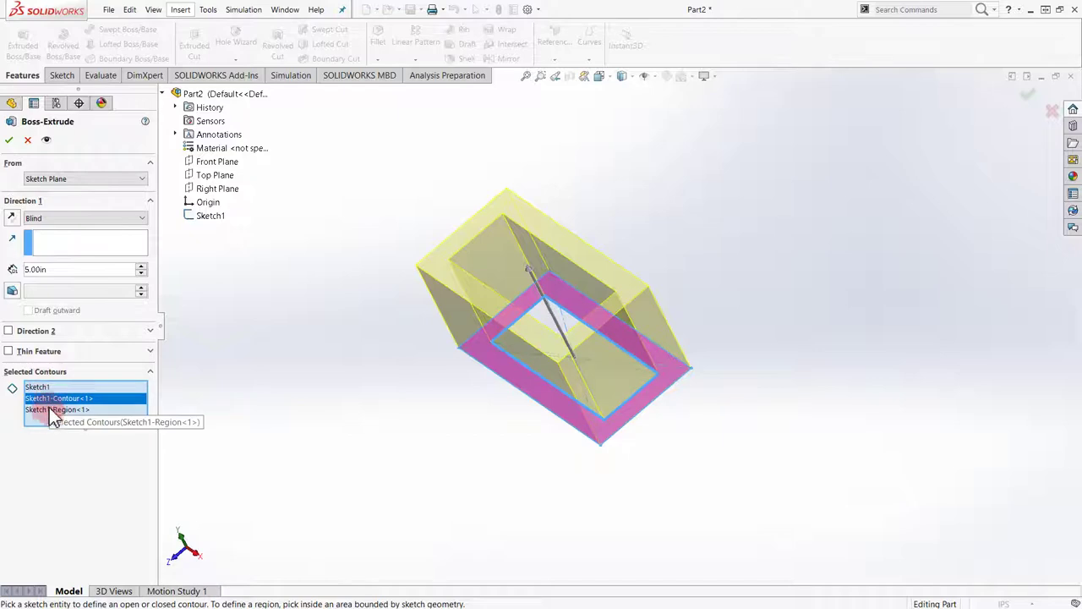
left_click(49, 411)
right_click(49, 413)
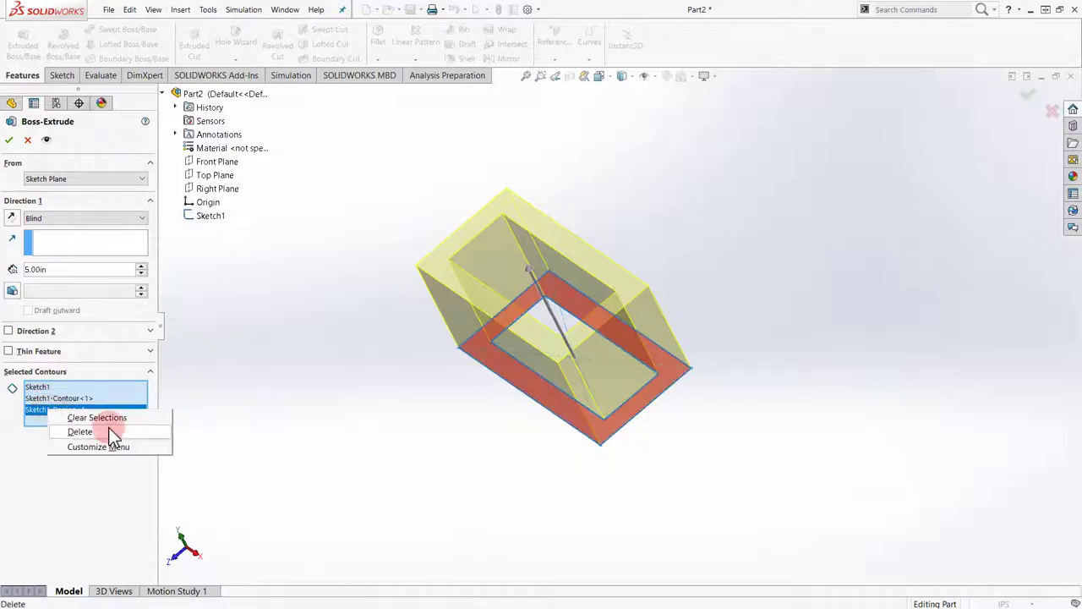
left_click(105, 431)
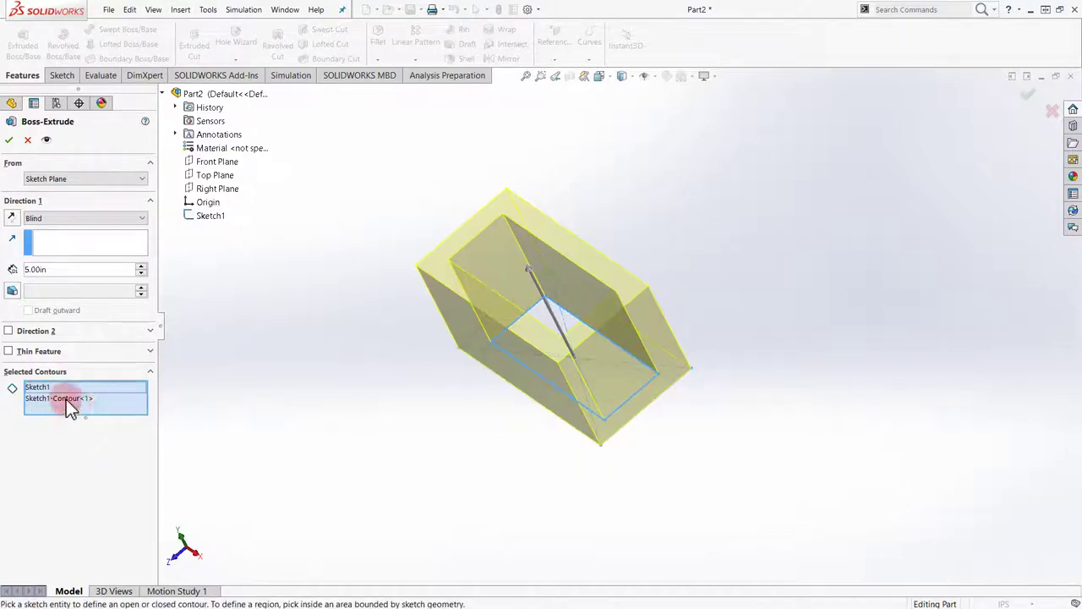
left_click(41, 387)
right_click(43, 389)
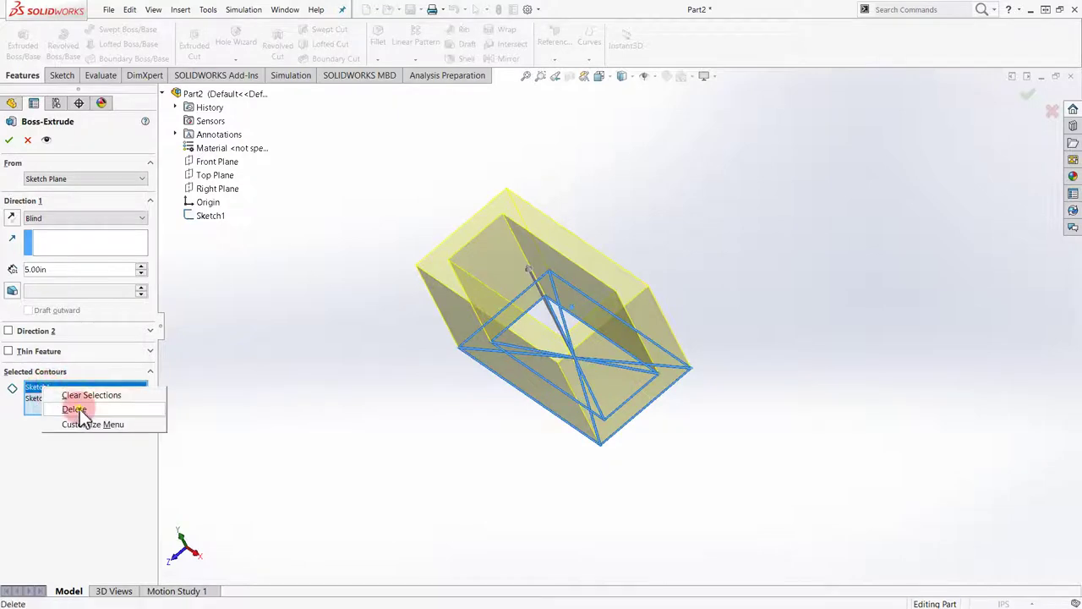
left_click(79, 408)
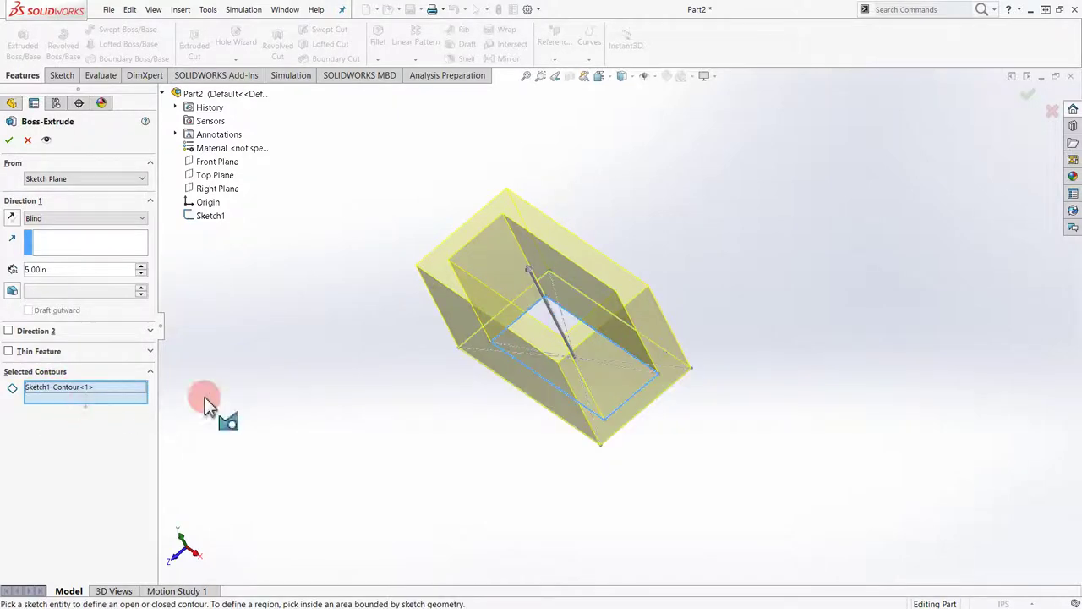
Add the inner rectangle's region and the outer ring region to the selected contours alongside the inner rectangle contour.
left_click(542, 313)
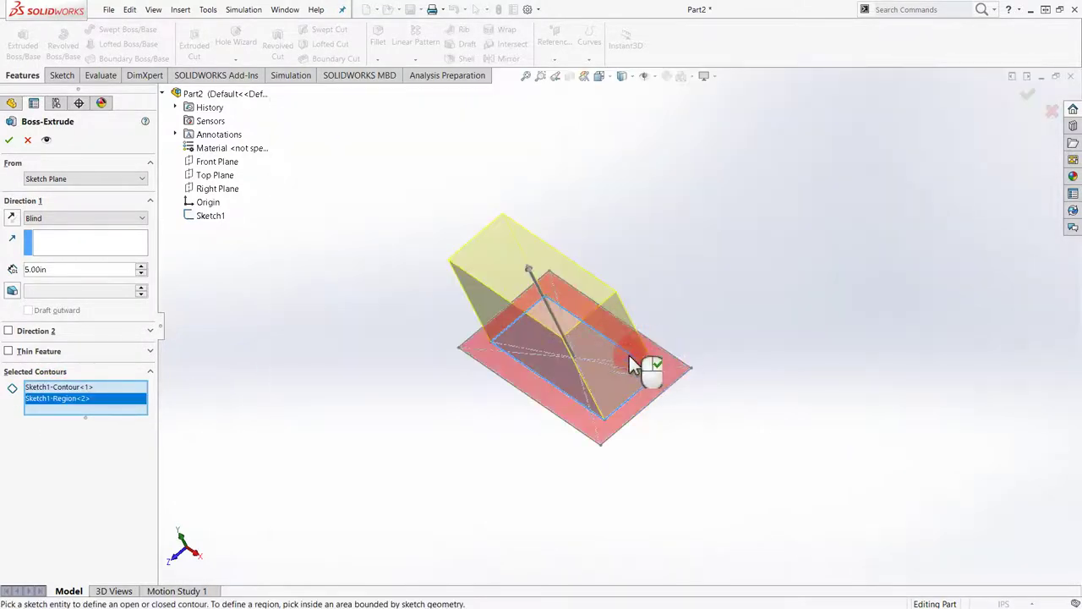
left_click(672, 395)
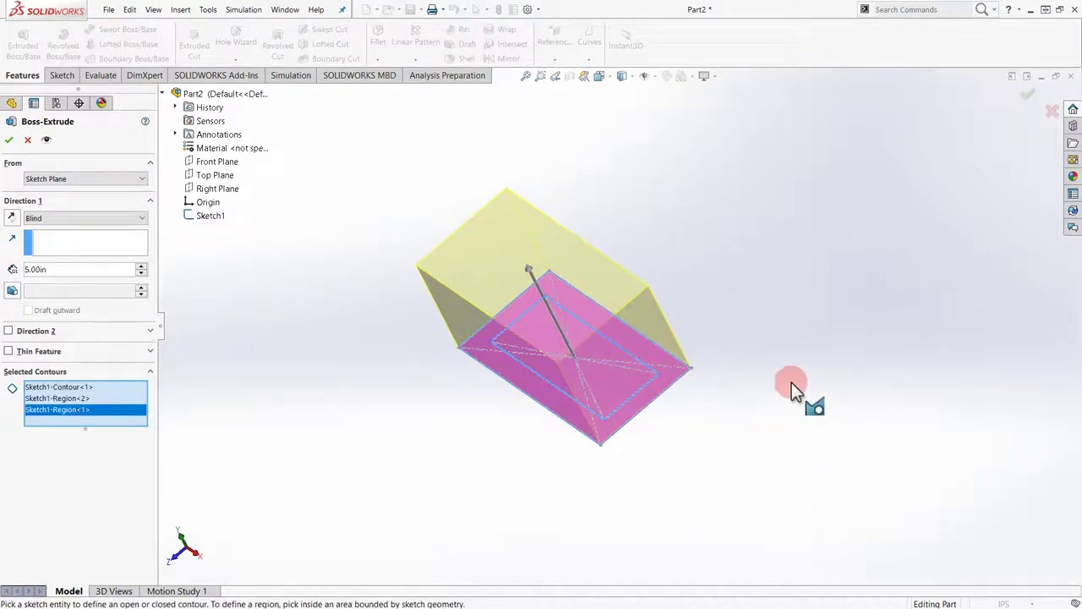
Finish the 5 in boss extrusion with the inner rectangle and outer ring contours, producing a solid block, and inspect it.
middle_click_drag(763, 409, 781, 307)
left_click(9, 140)
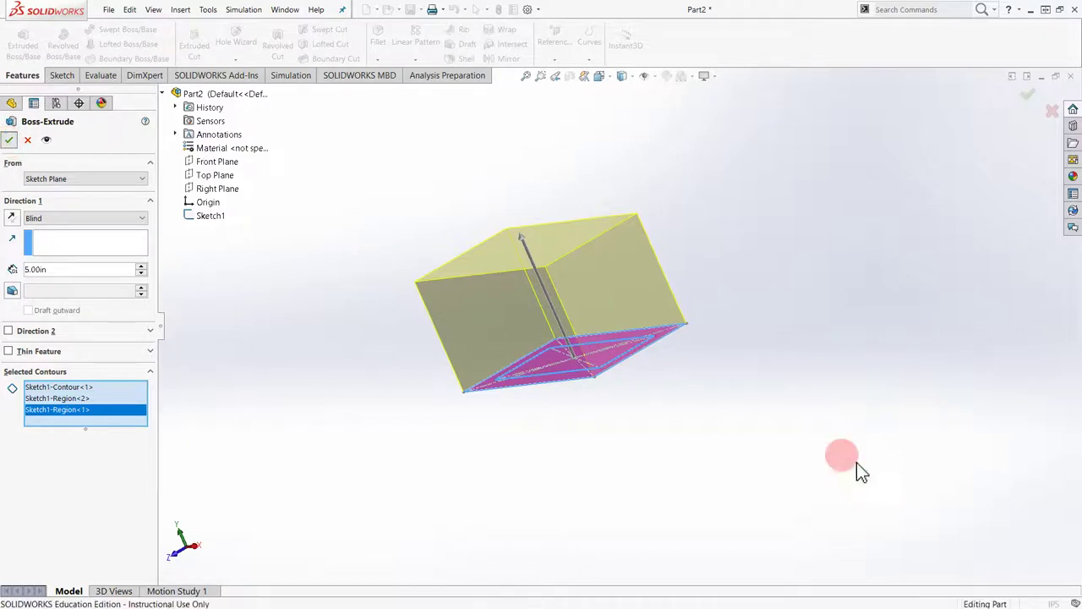
middle_click_drag(623, 415, 785, 394)
scroll(502, 428, "up", 5)
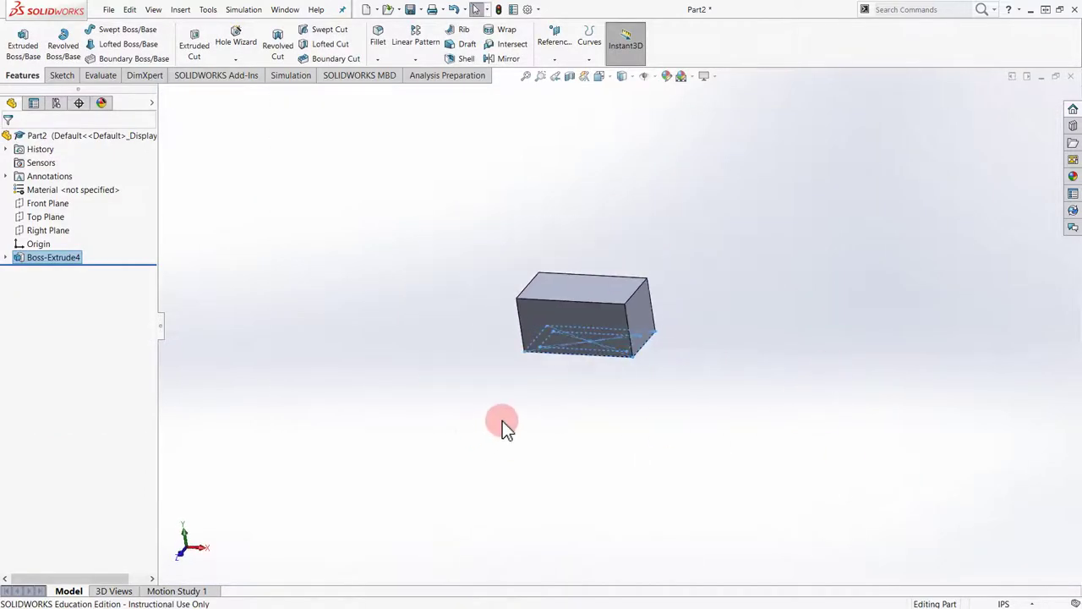
scroll(645, 384, "down", 5)
middle_click_drag(534, 437, 639, 412)
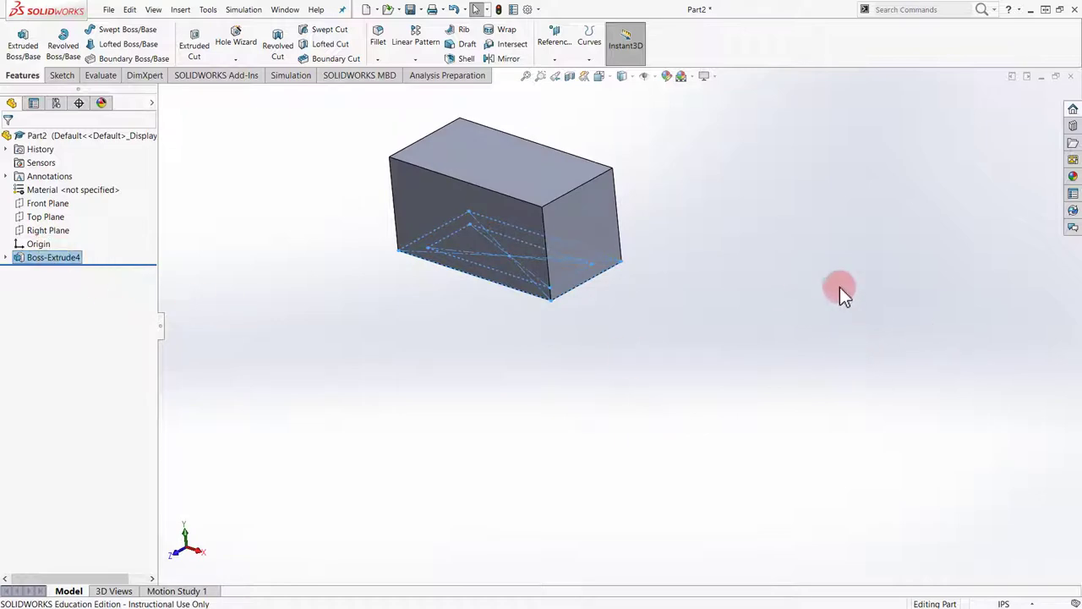
scroll(618, 164, "down", 4)
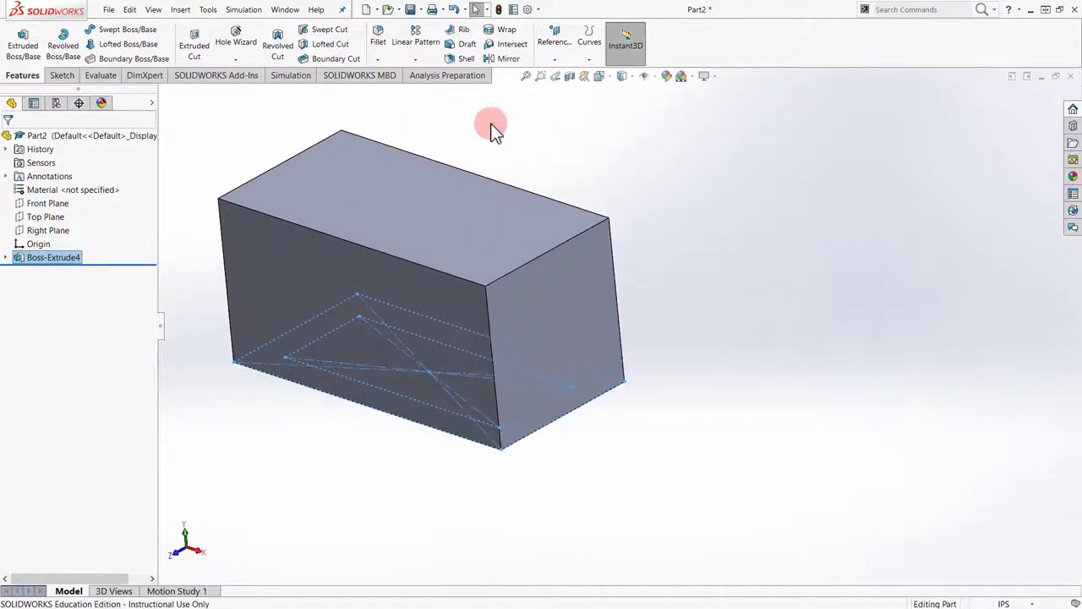
scroll(482, 135, "up", 5)
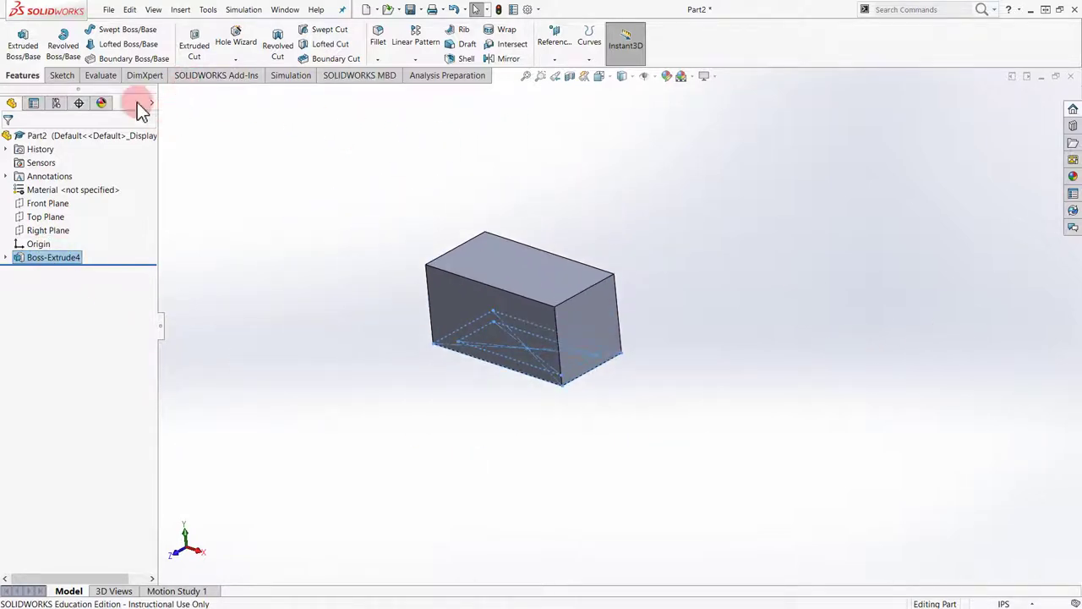
Start an extruded cut from the block's existing Sketch1, 5 in deep, with the direction reversed into the block.
left_click(195, 47)
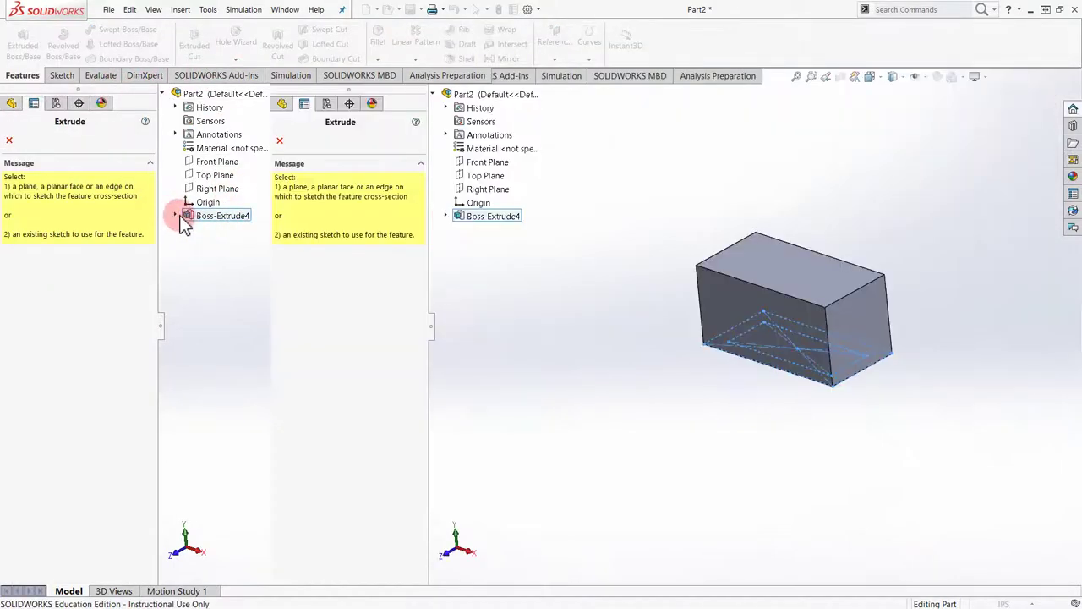
left_click(175, 216)
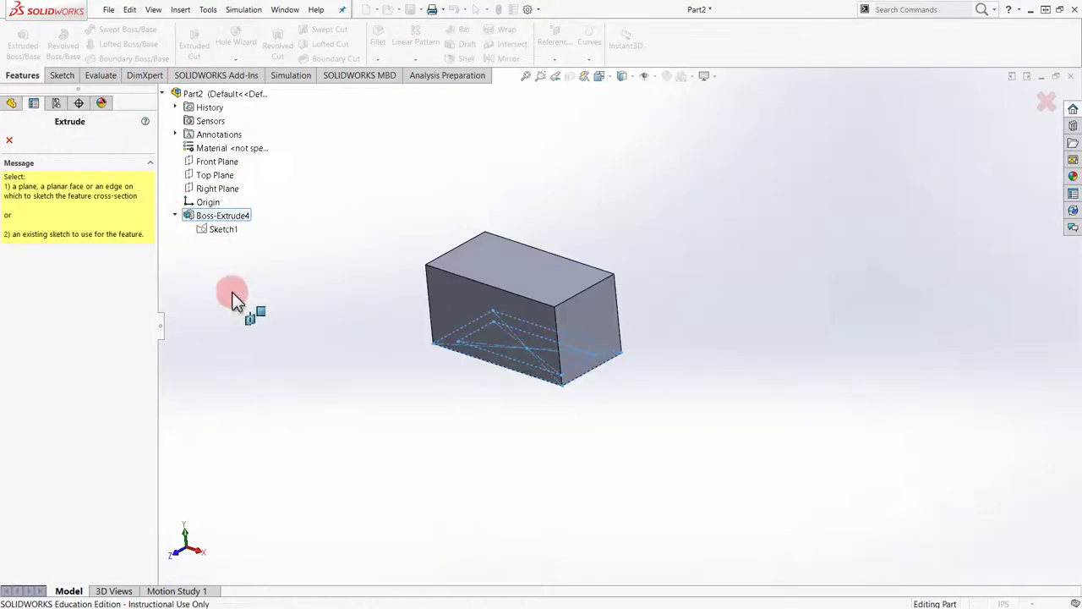
left_click(222, 230)
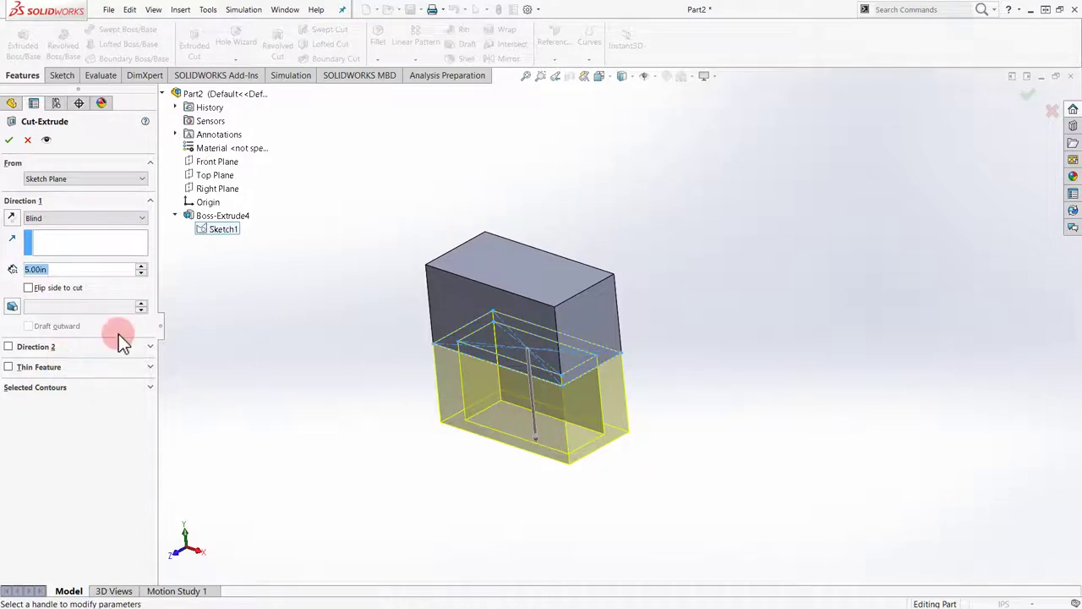
left_click(150, 387)
left_click(66, 252)
left_click(11, 217)
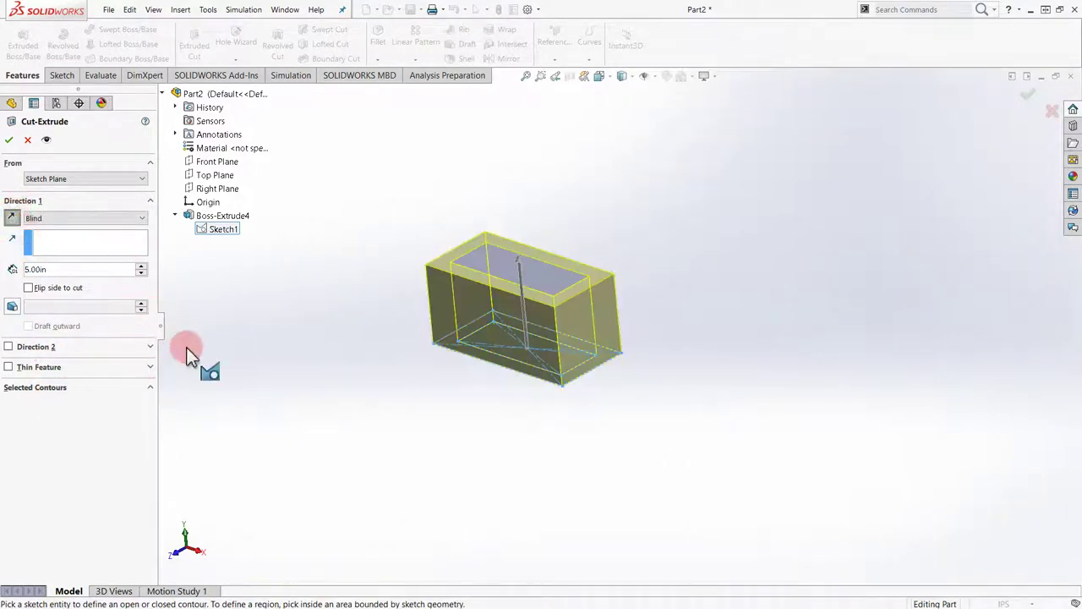
Limit the cut to the inner rectangle contour and complete it as a through hole in the block.
middle_click_drag(491, 256, 552, 301)
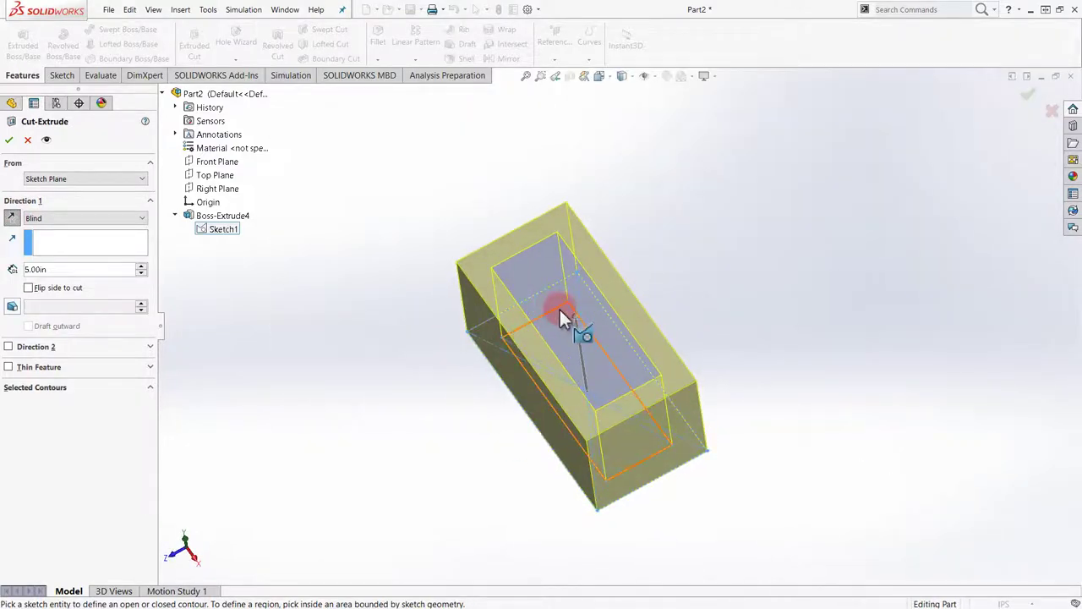
left_click(560, 309)
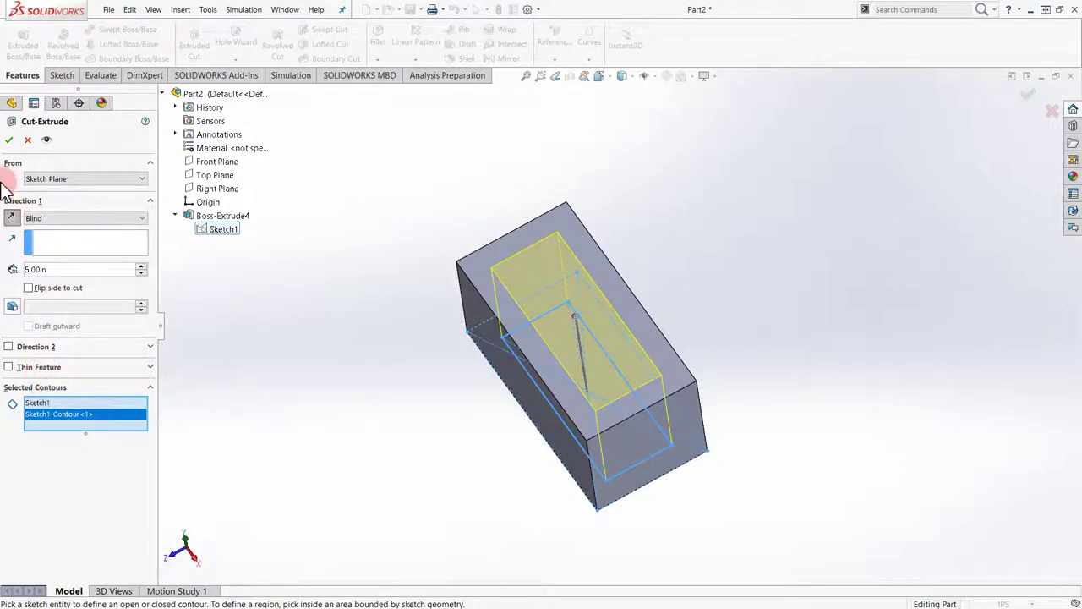
left_click(11, 141)
middle_click_drag(689, 423, 375, 442)
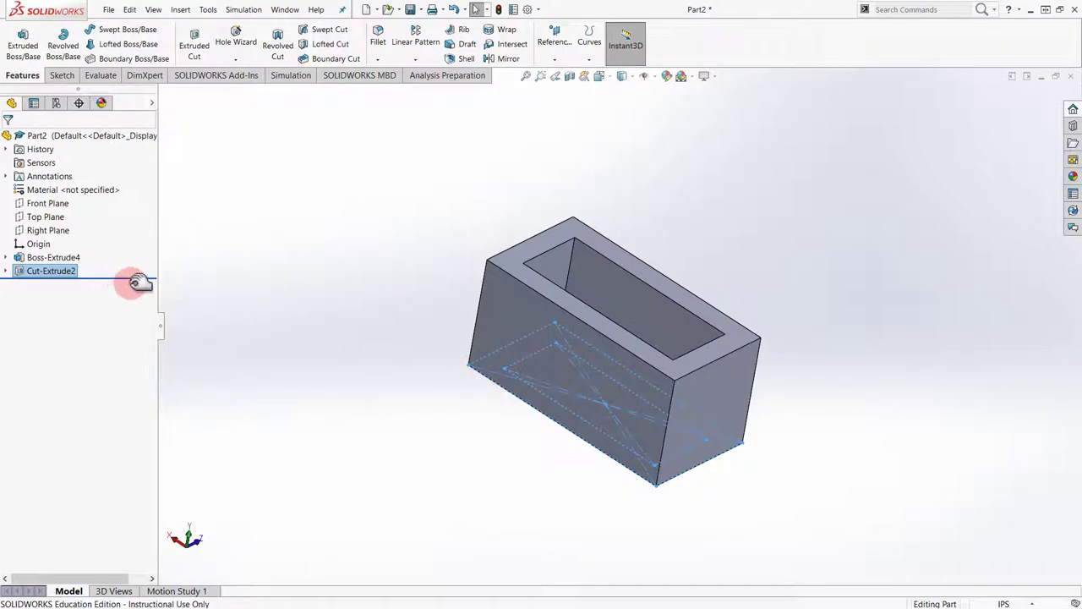
left_click(259, 290)
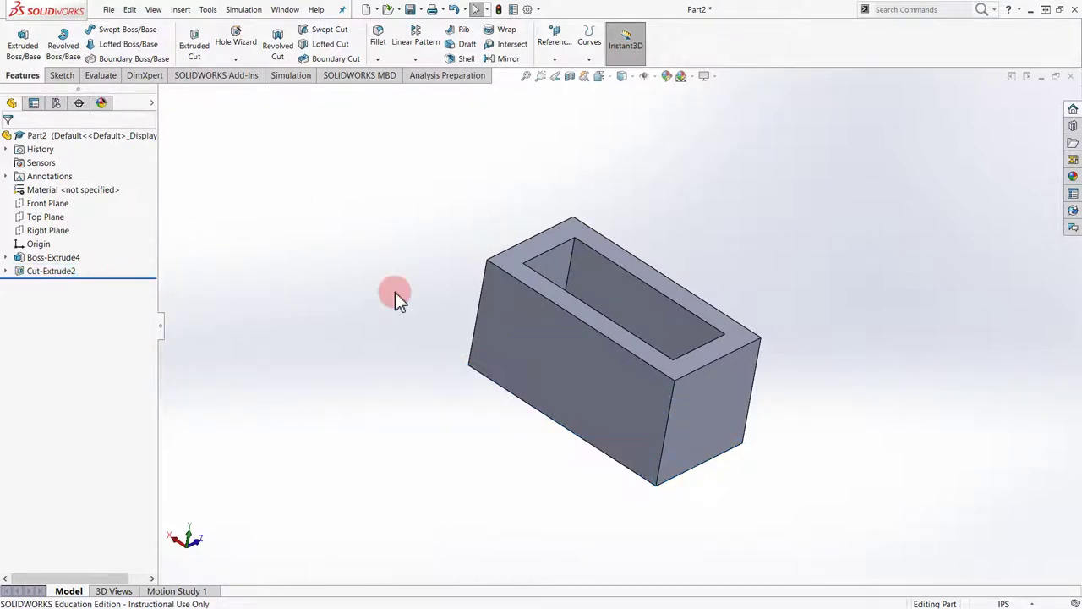
middle_click_drag(288, 262, 217, 270)
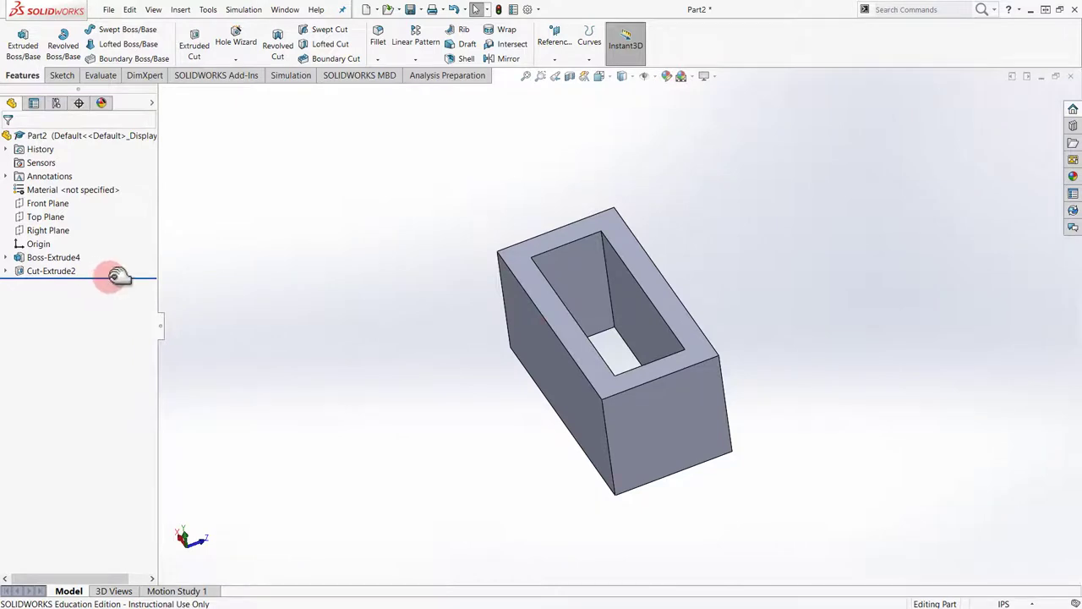
Roll the model back to before the cut and forward again past it.
left_click_drag(118, 275, 110, 262)
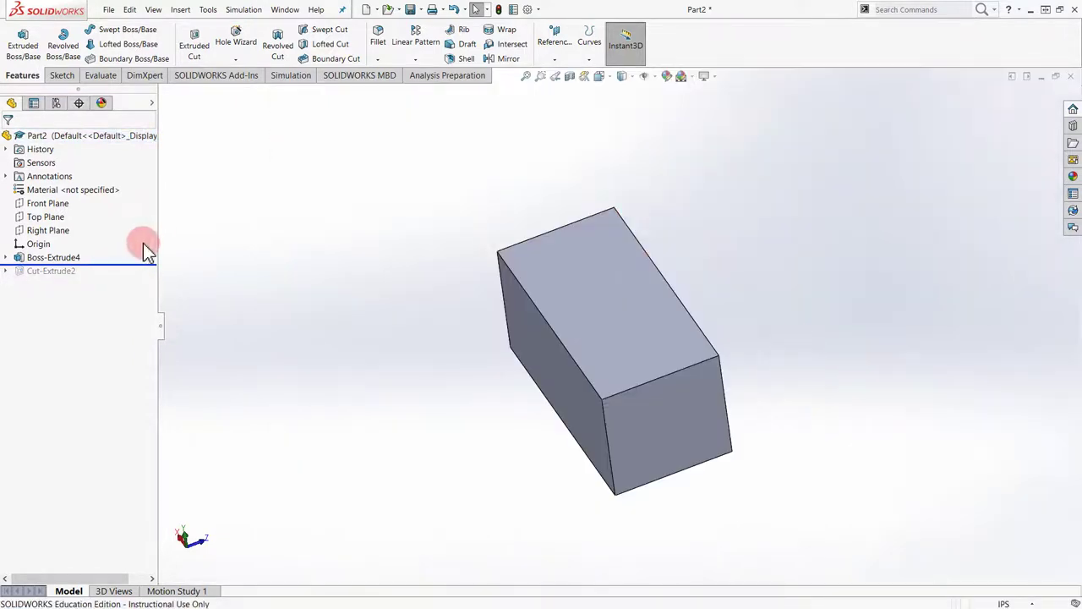
left_click_drag(131, 264, 117, 275)
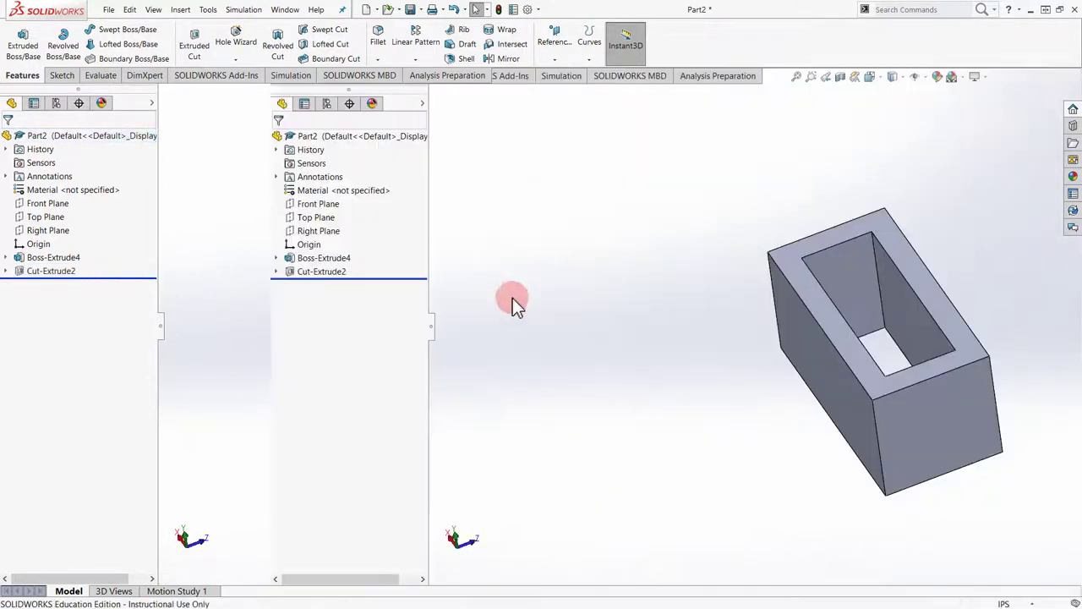
mouse_move(367, 285)
middle_mouse_down()
mouse_move(448, 273)
mouse_move(412, 283)
mouse_move(353, 262)
mouse_move(362, 278)
middle_mouse_up()
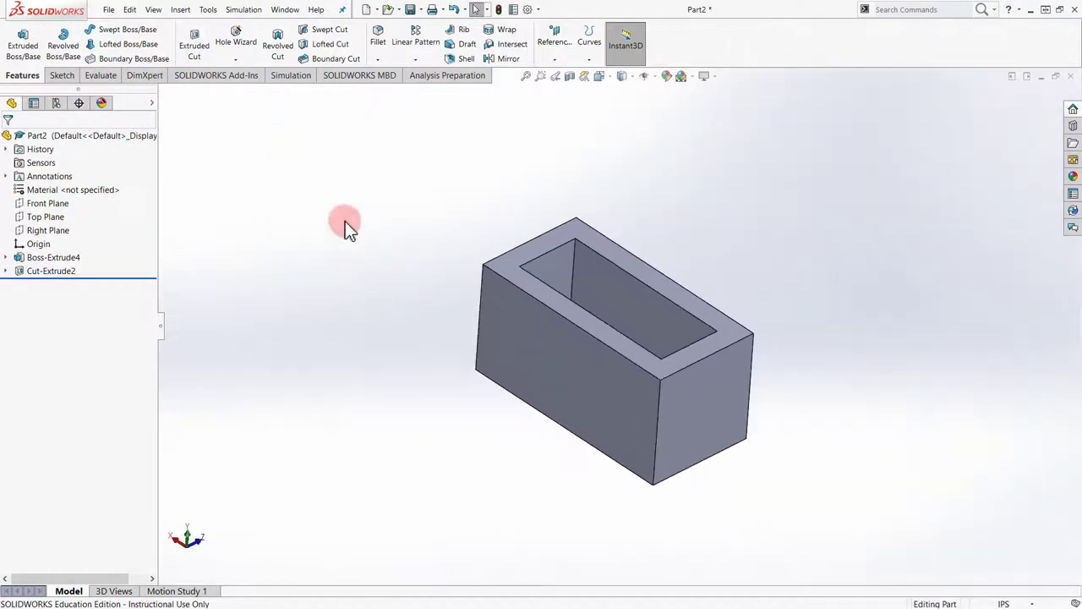
left_click(379, 60)
left_click(398, 75)
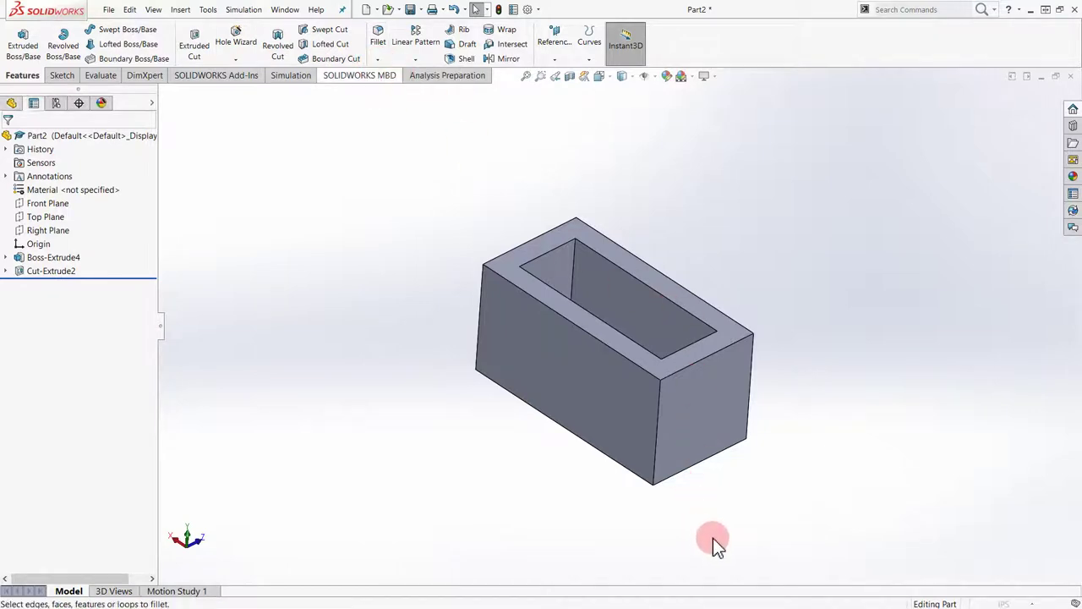
middle_click_drag(668, 495, 447, 508)
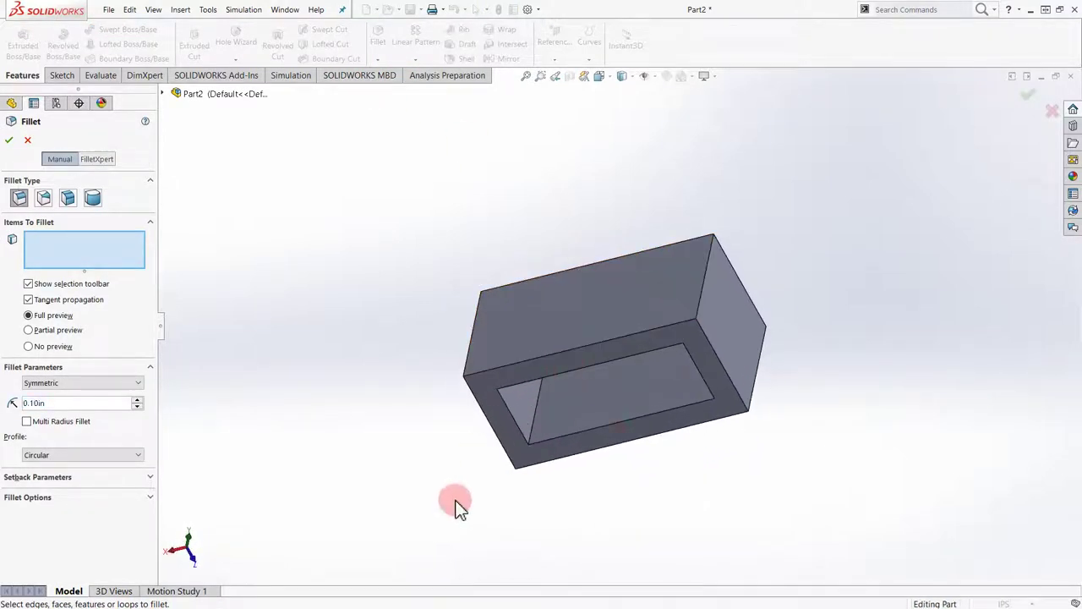
scroll(608, 423, "down", 5)
scroll(590, 416, "down", 2)
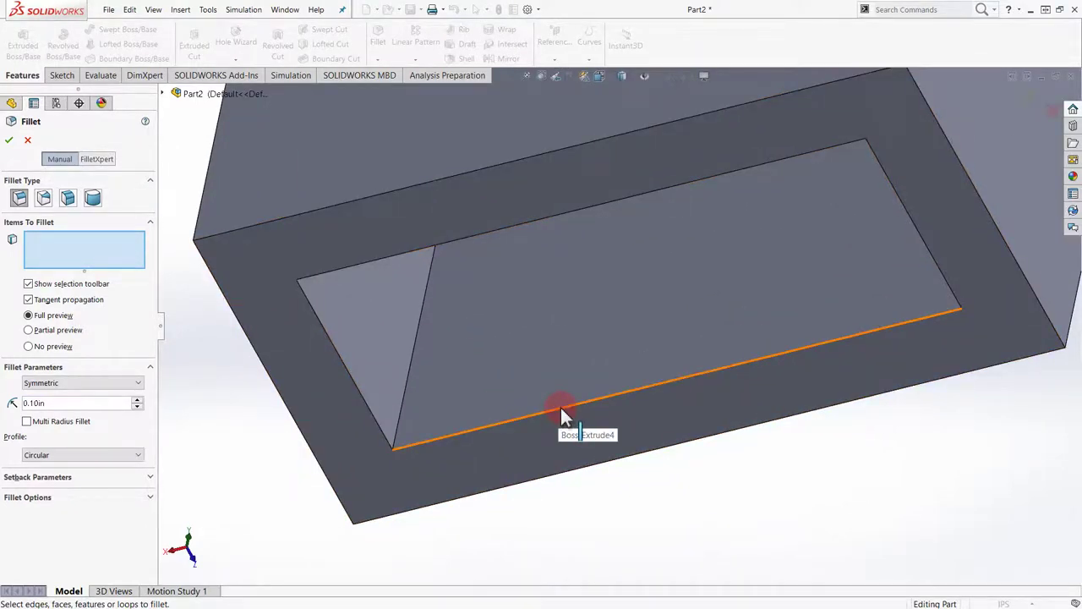
left_click(563, 414)
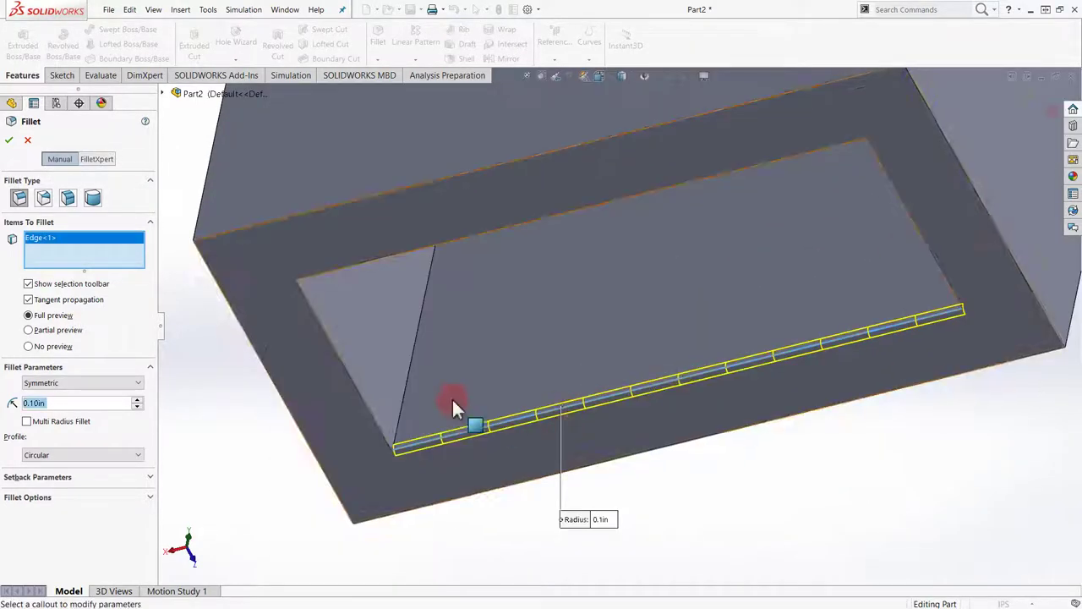
left_click(366, 404)
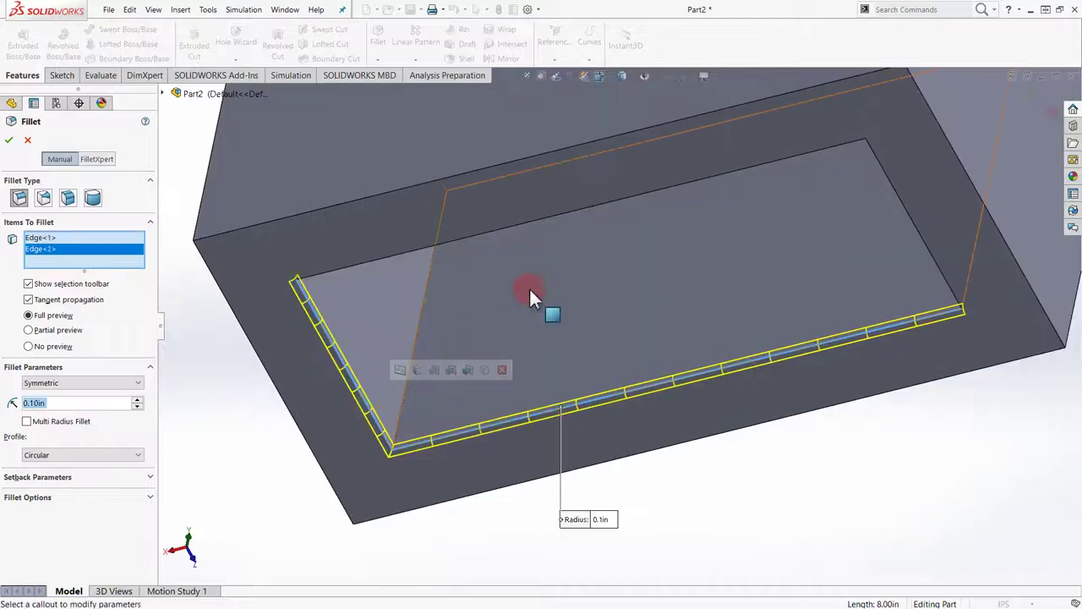
left_click(574, 209)
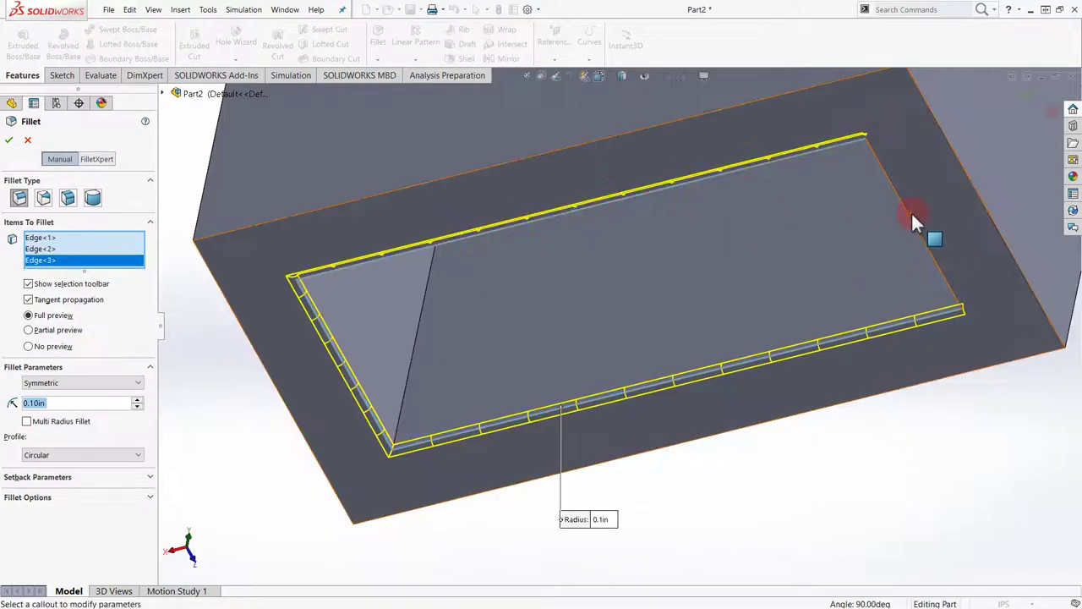
key("Escape")
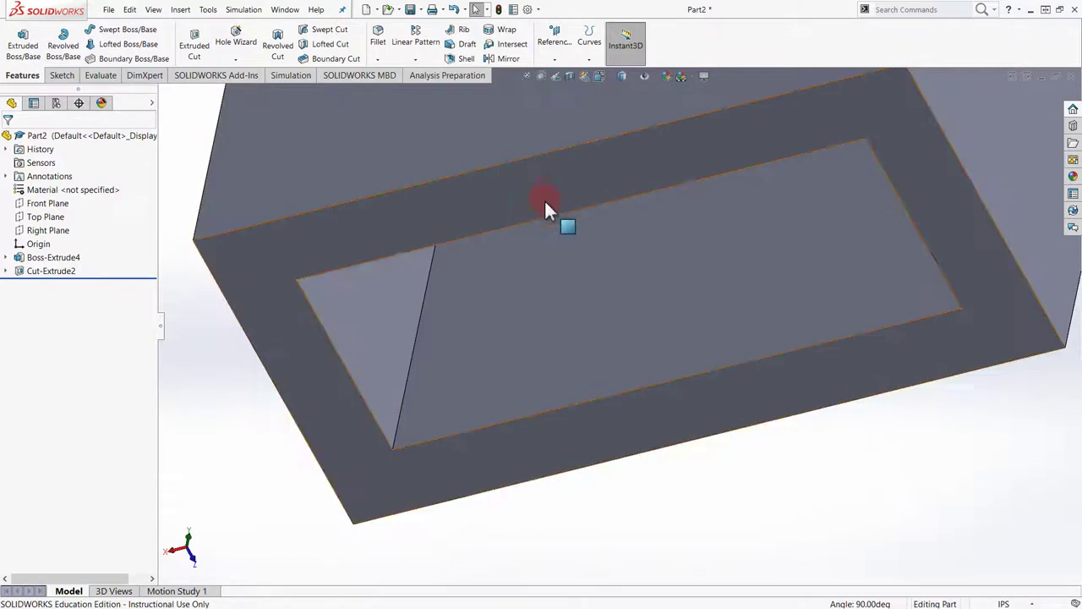
Fillet all inner and outer edges of the block's bottom face by selecting that face, with a 0.25 in radius.
left_click(378, 36)
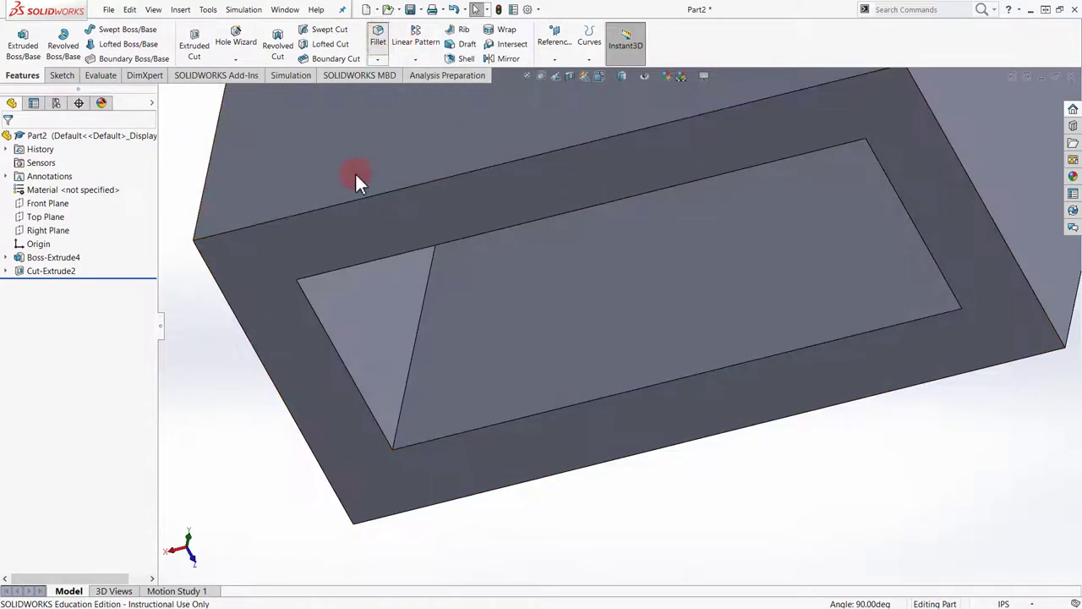
left_click(510, 215)
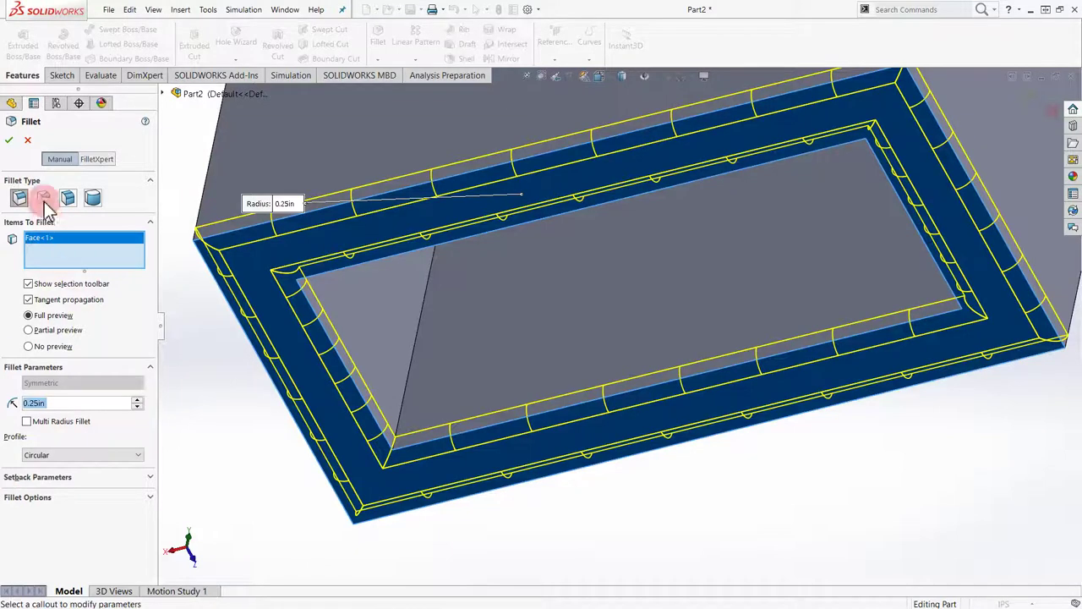
left_click(10, 139)
middle_click_drag(500, 302, 550, 331)
scroll(550, 331, "down", 3)
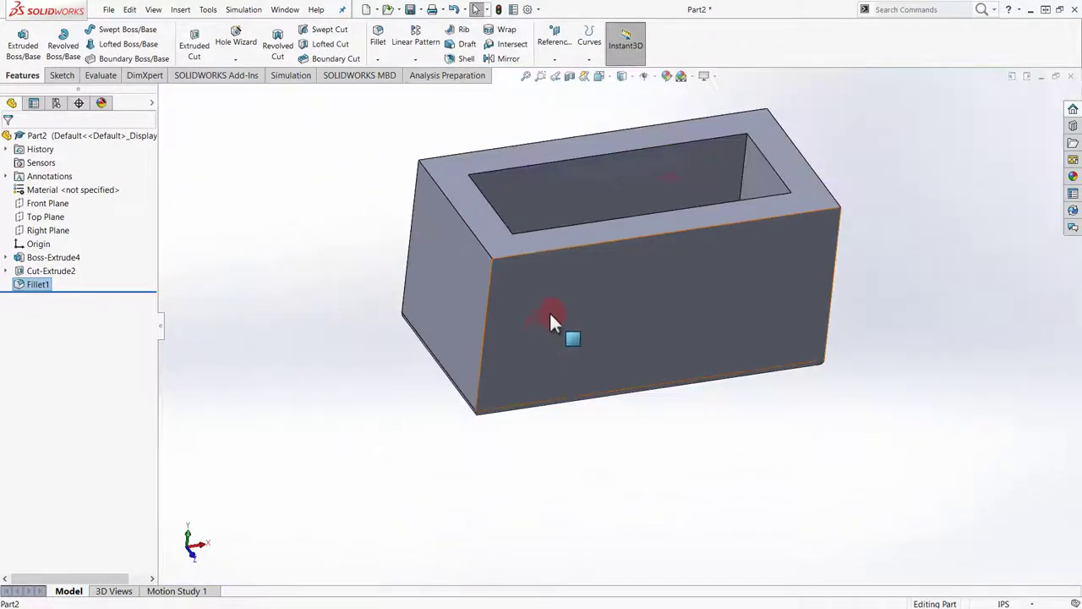
Chamfer all inner and outer edges of the block's top face by selecting that face, at 0.25 in and 45 degrees.
left_click(378, 60)
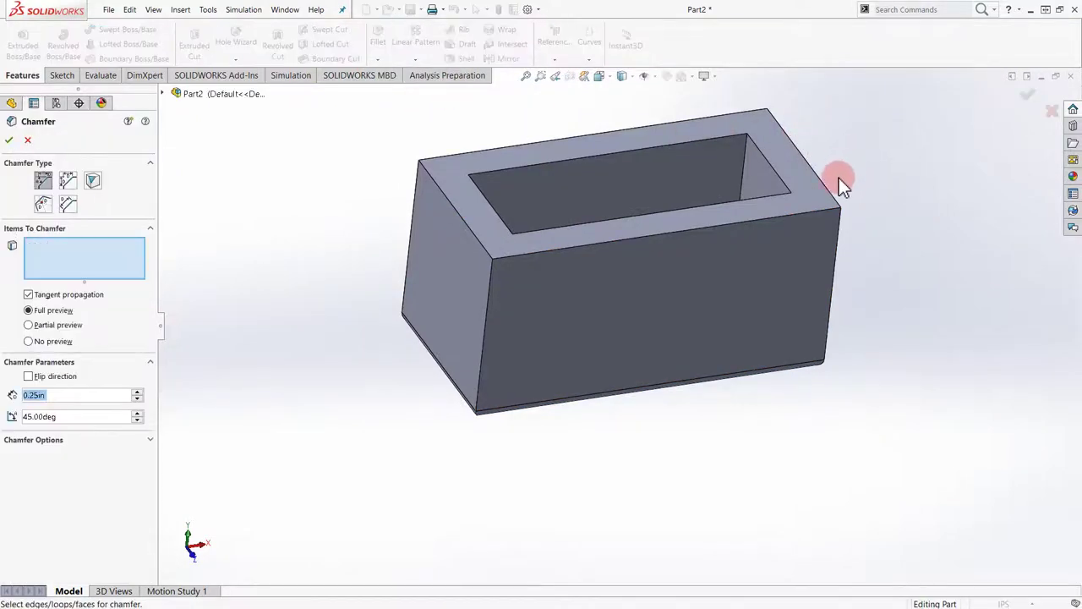
scroll(833, 139, "down", 3)
scroll(321, 152, "up", 3)
scroll(254, 261, "down", 2)
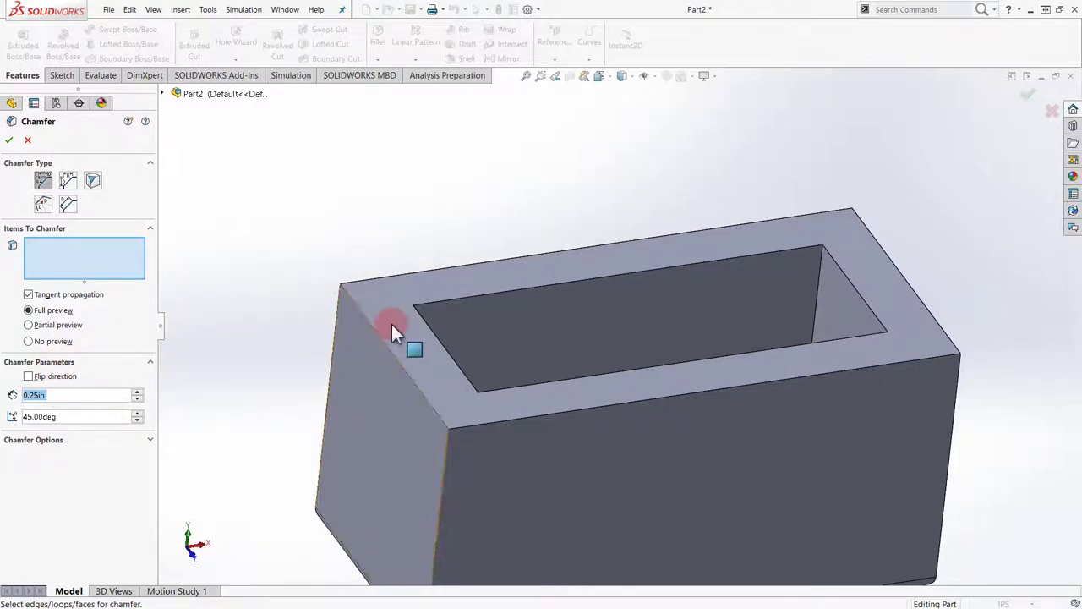
left_click(461, 283)
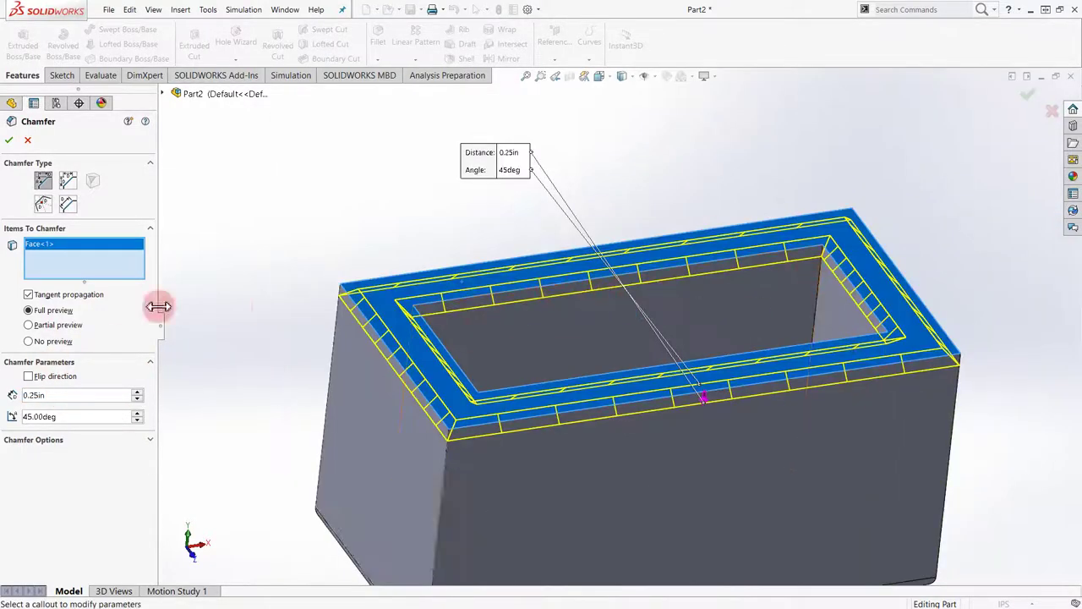
left_click(9, 142)
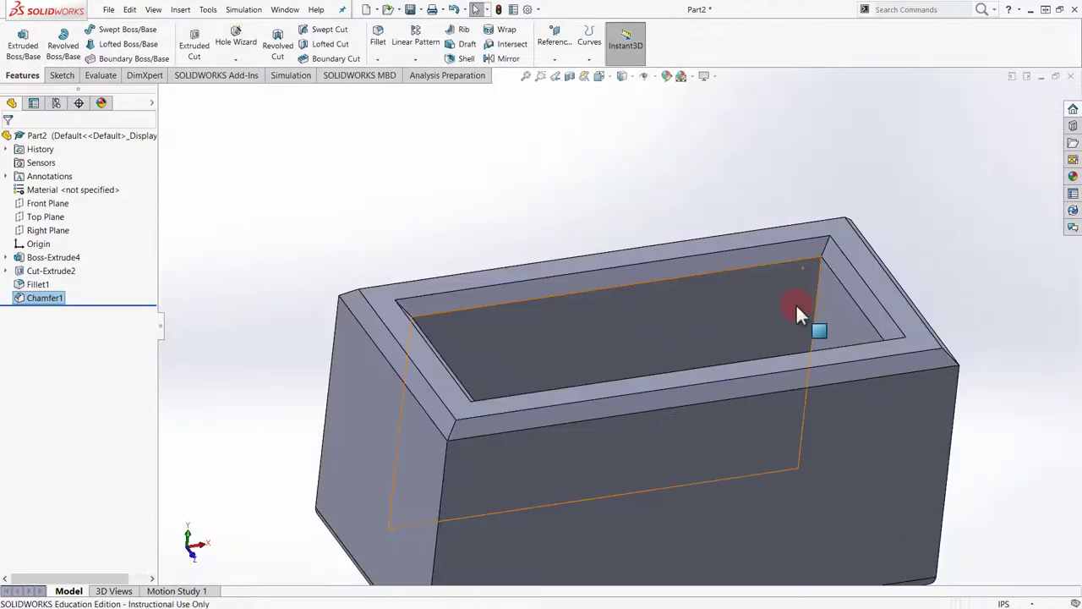
middle_click_drag(797, 309, 749, 360)
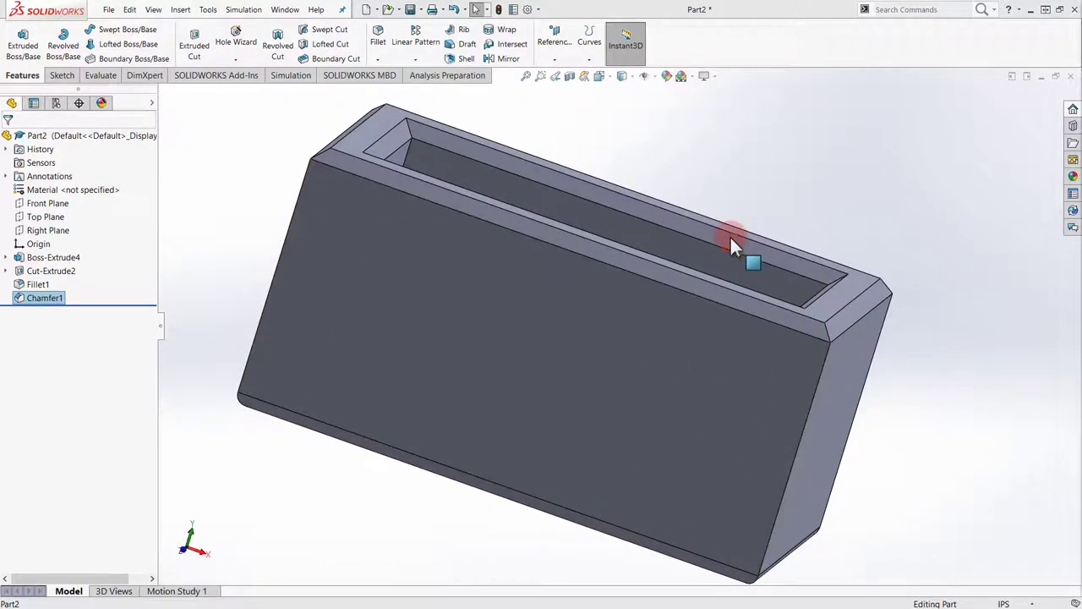
middle_click_drag(758, 211, 698, 225)
left_click(116, 338)
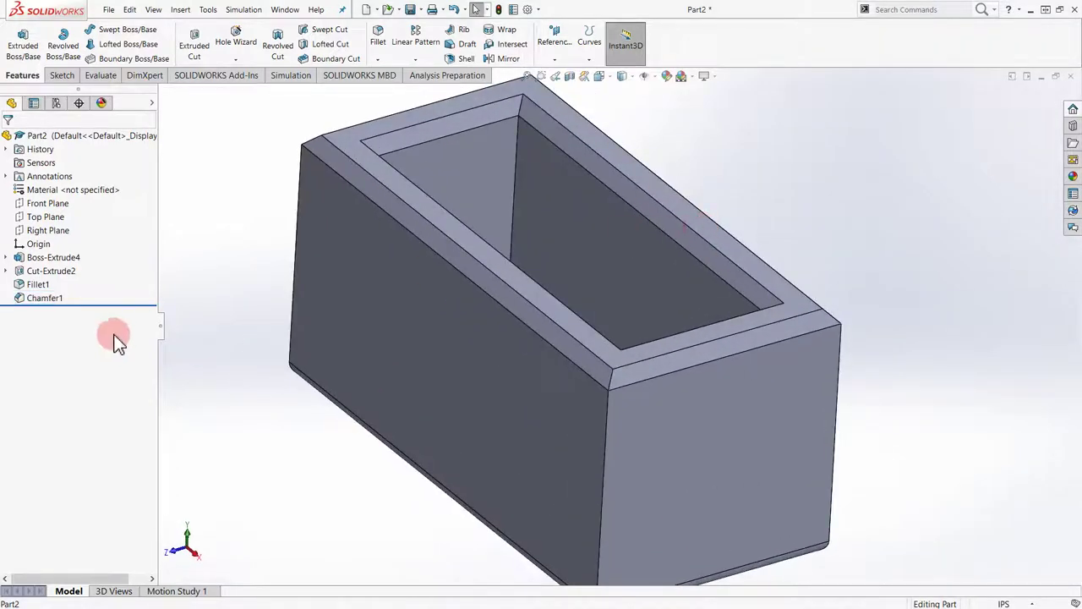
left_click(110, 306)
mouse_move(110, 302)
left_mouse_down()
mouse_move(94, 295)
mouse_move(101, 310)
left_mouse_up()
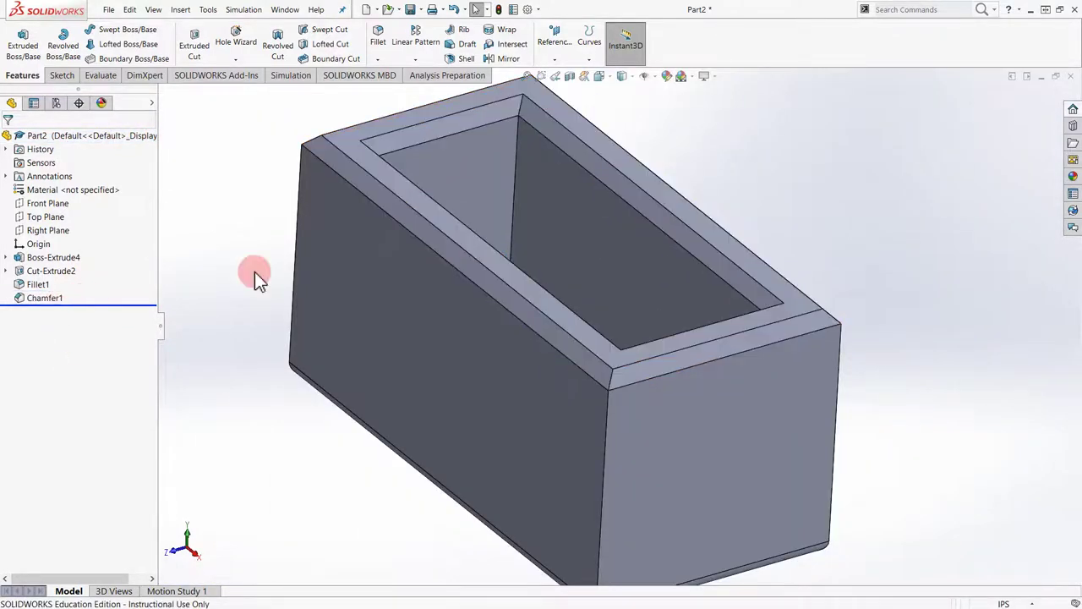
Edit the top-face chamfer, trying a 50 degree angle before setting it back to 45 degrees.
right_click(53, 303)
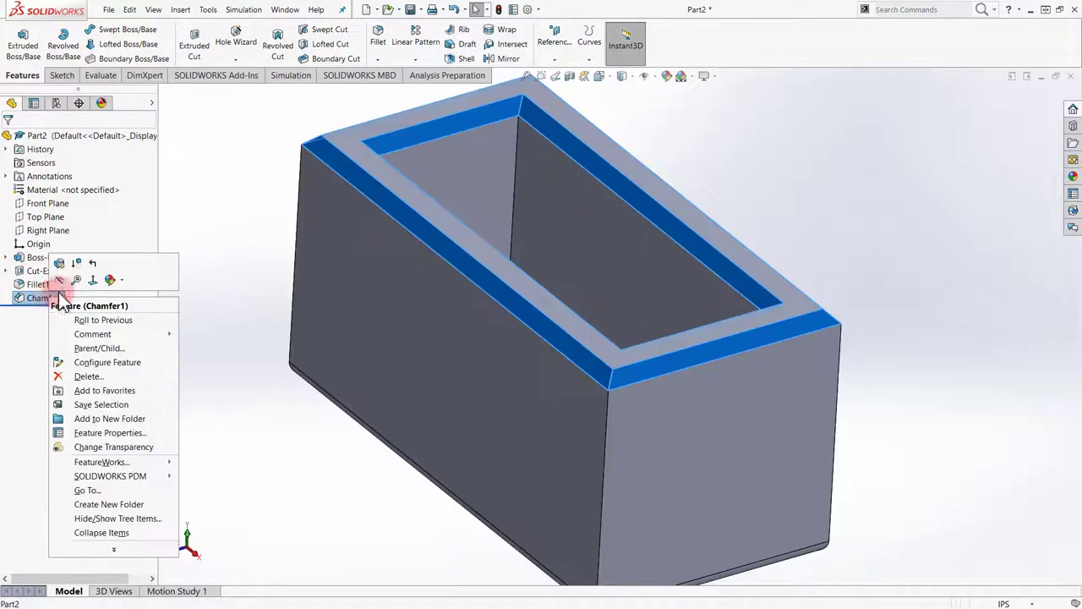
left_click(62, 264)
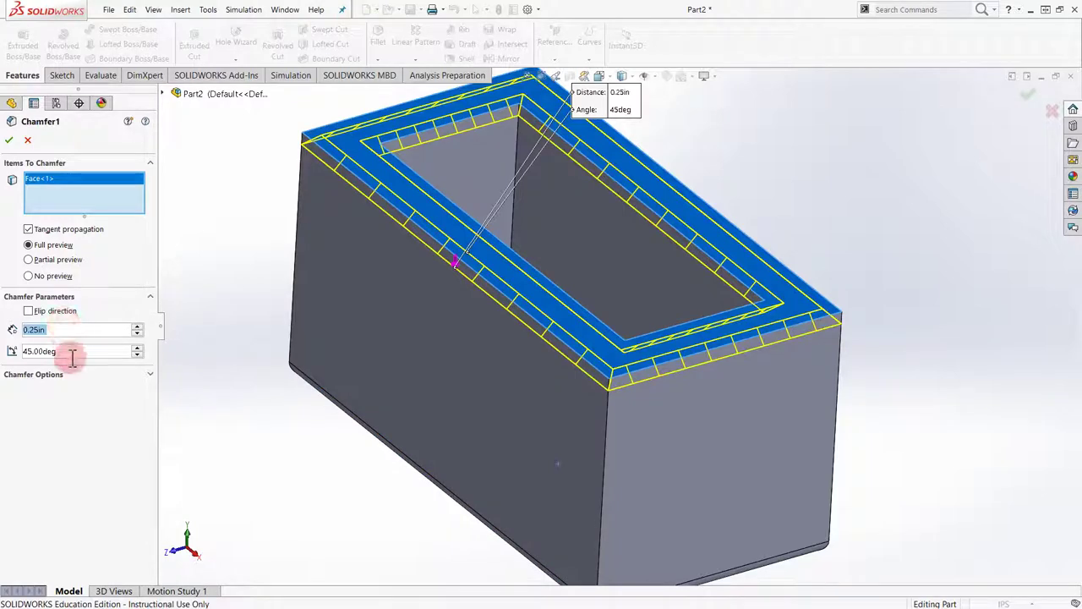
left_click_drag(66, 353, 7, 355)
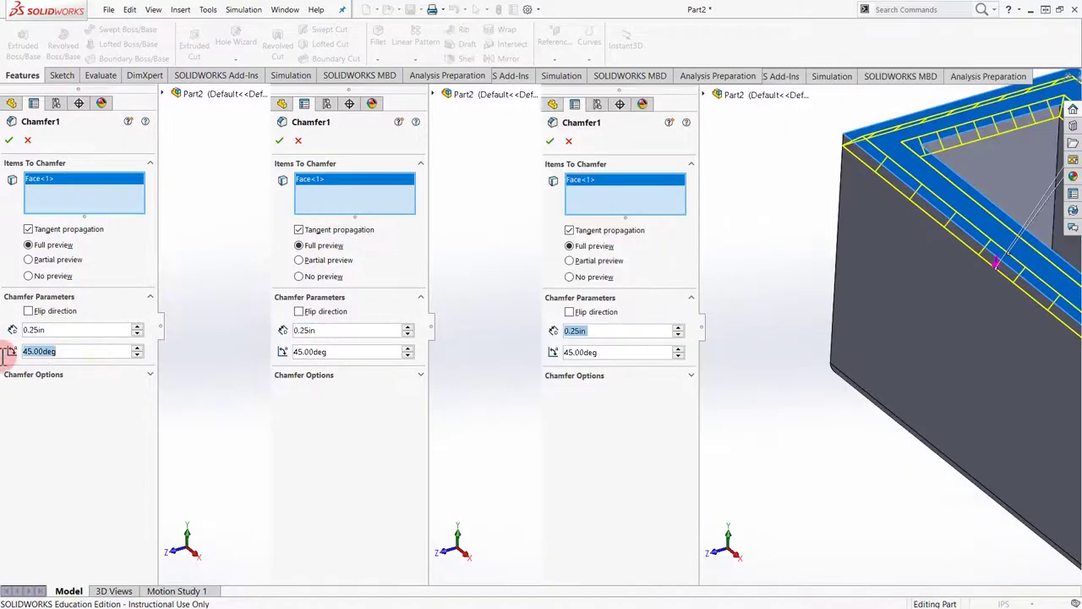
type("50")
key("Return")
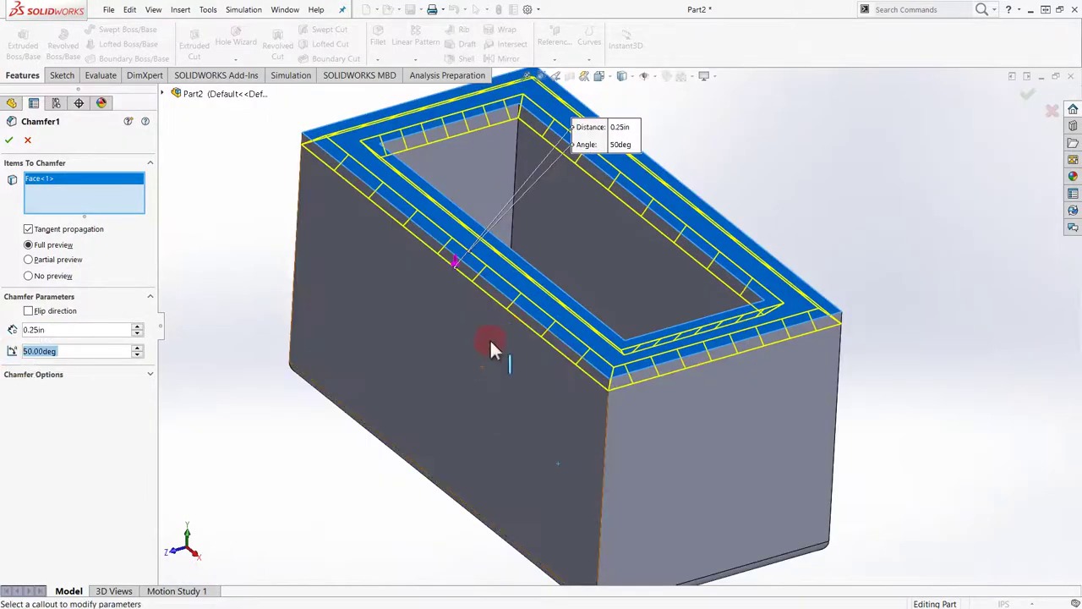
type("45")
key("Return")
Try a chamfer distance of 25 in and set it back to 0.25 in.
left_click(107, 329)
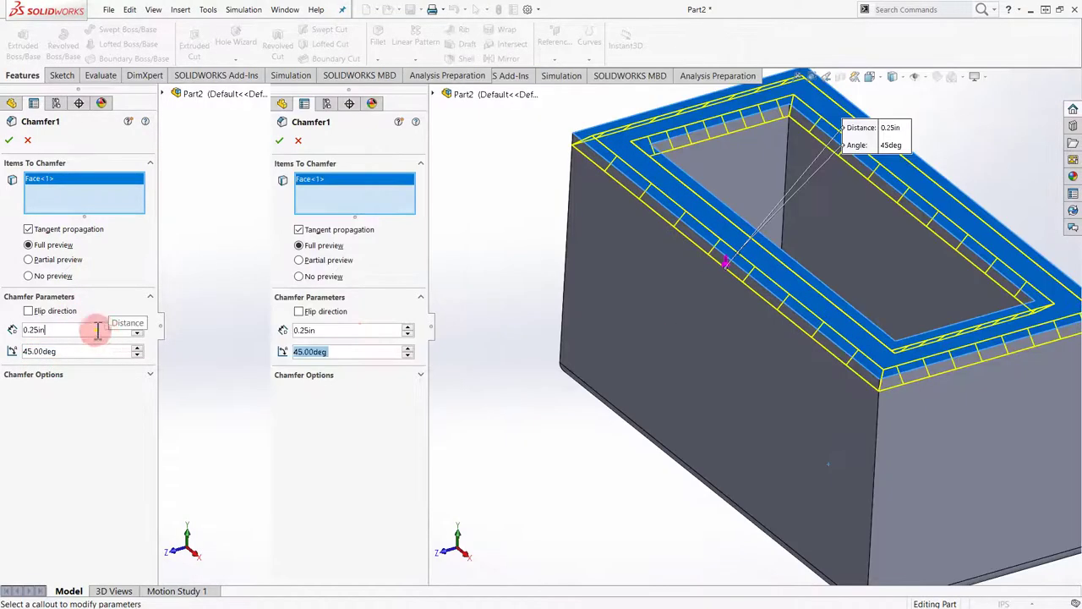
double_click(97, 330)
type("25")
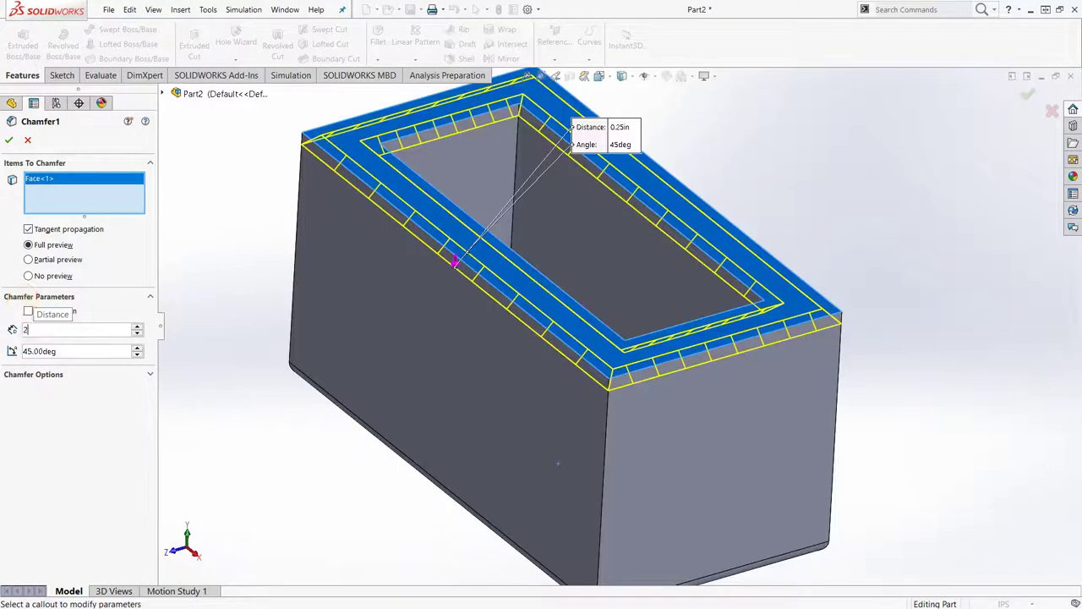
key("Return")
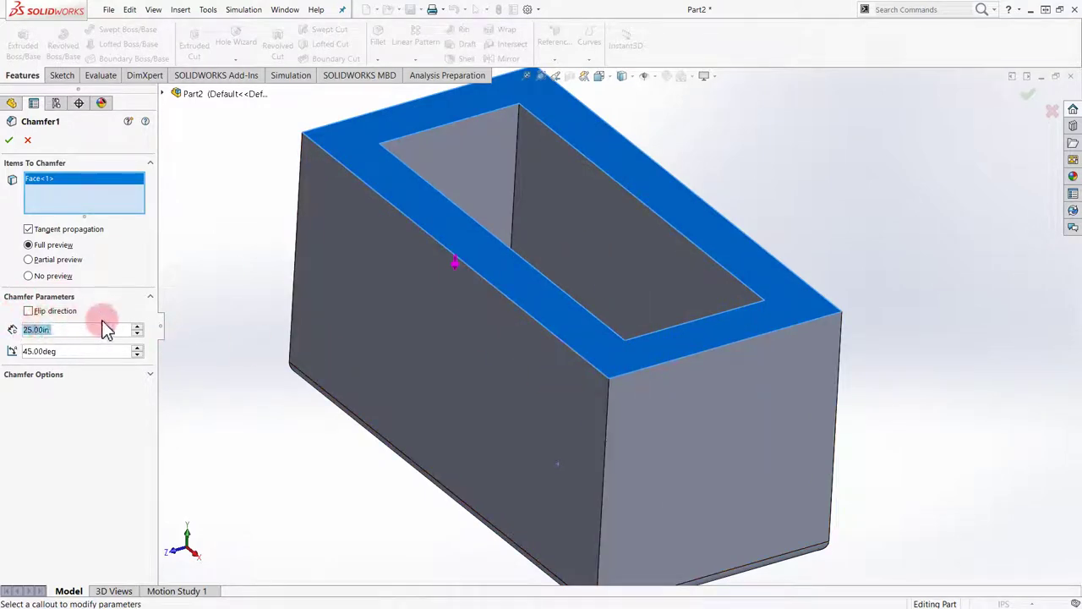
type("0.25")
key("Return")
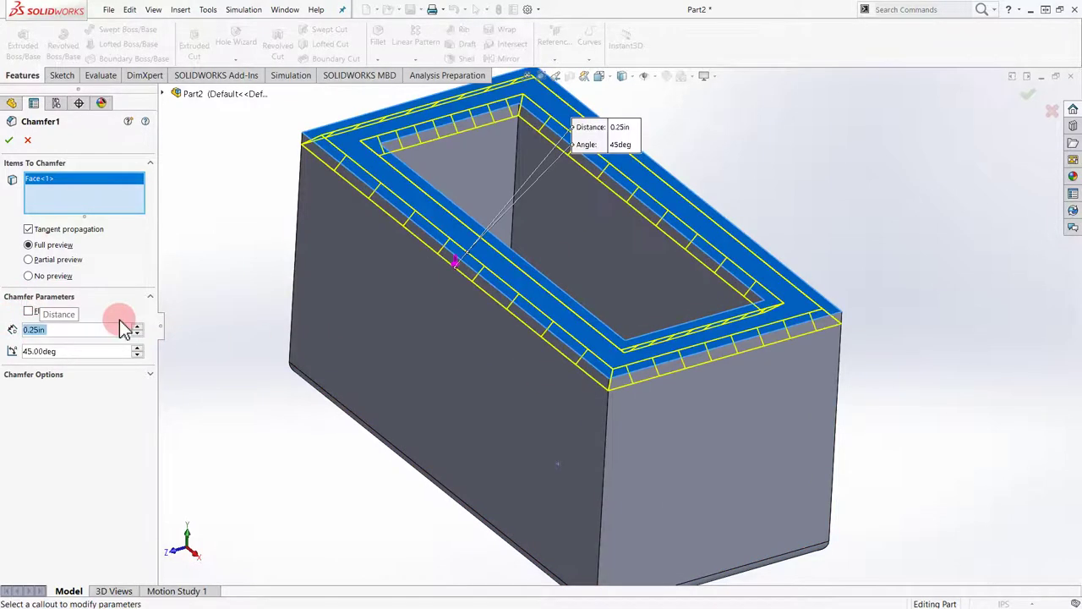
Turn the chamfer preview off and switch it back to full preview.
left_click(41, 275)
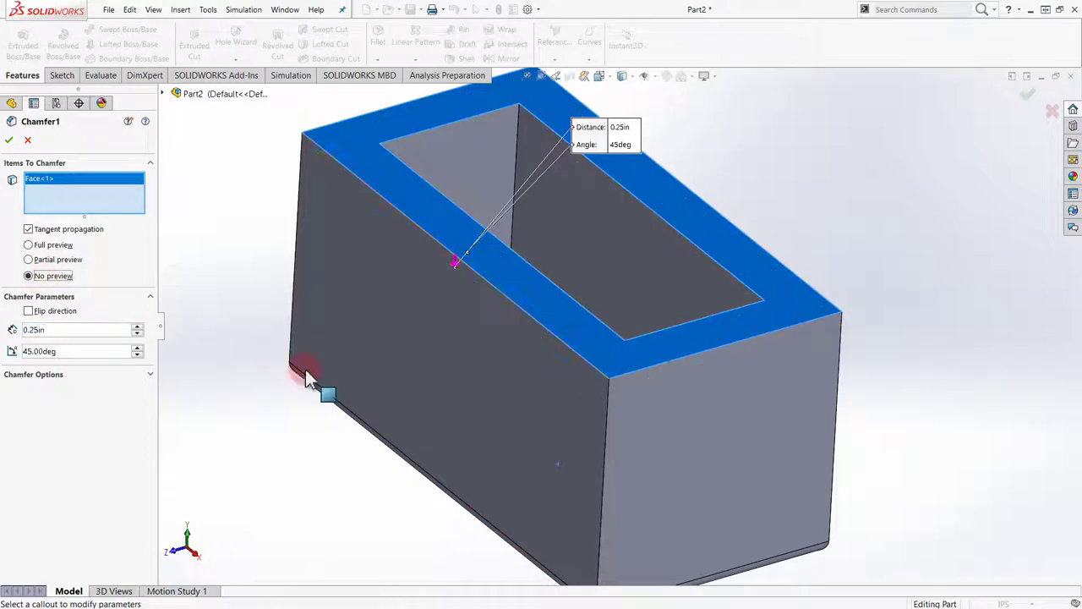
left_click(68, 248)
mouse_move(640, 327)
middle_mouse_down()
mouse_move(581, 313)
mouse_move(560, 336)
mouse_move(581, 343)
middle_mouse_up()
Remove the top face from the chamfer's items and try selecting only the hole's two long top edges.
left_click(53, 187)
right_click(51, 181)
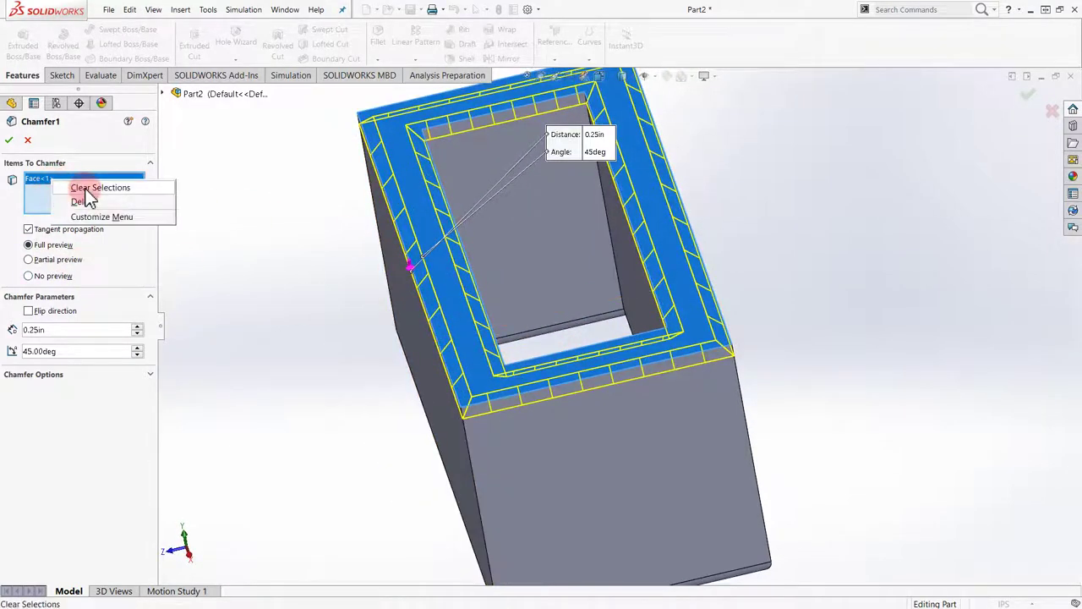
left_click(83, 202)
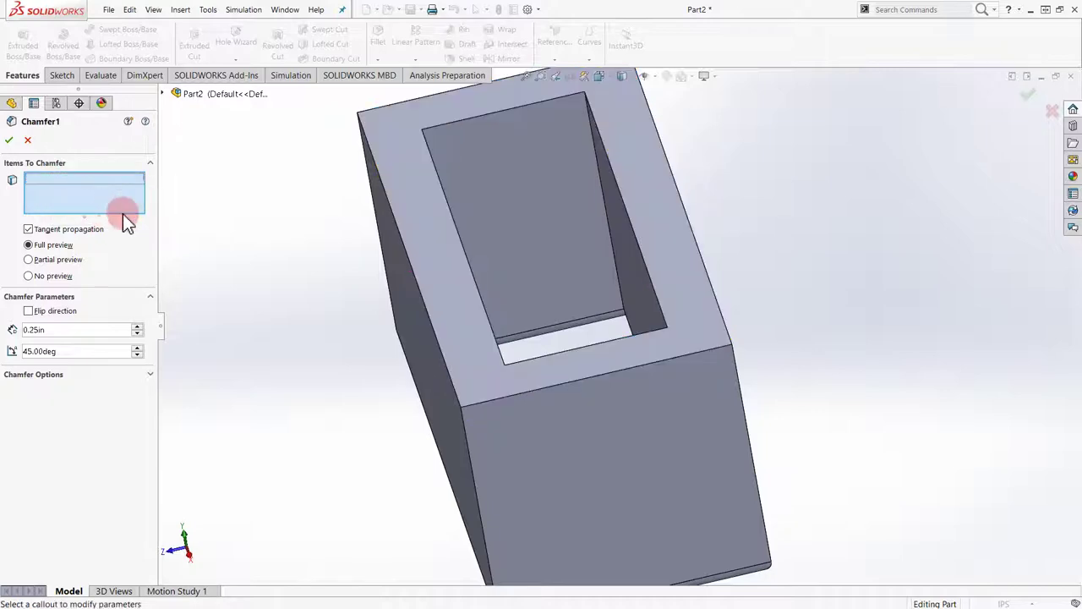
left_click(468, 263)
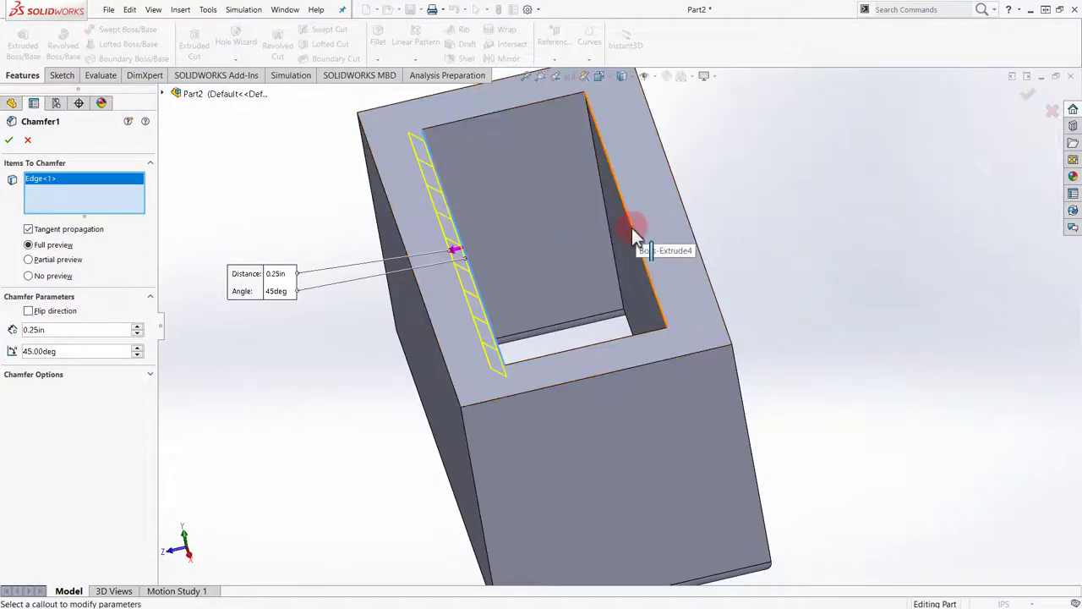
left_click(634, 228)
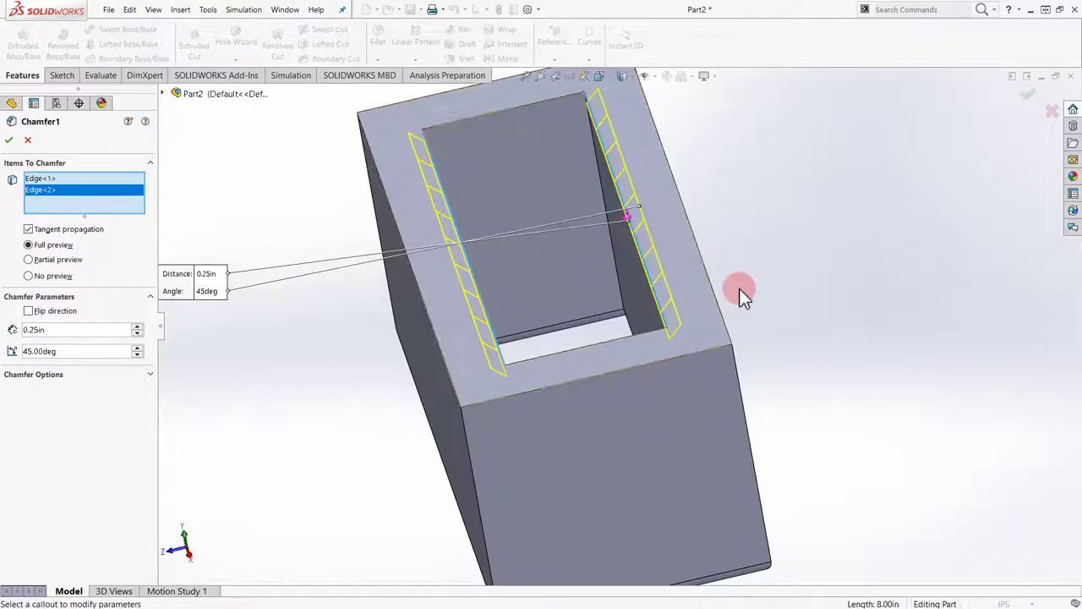
Clear the chamfer's edge selections, reselect the block's whole top face and accept the chamfer.
right_click(51, 193)
left_click(84, 189)
left_click(429, 200)
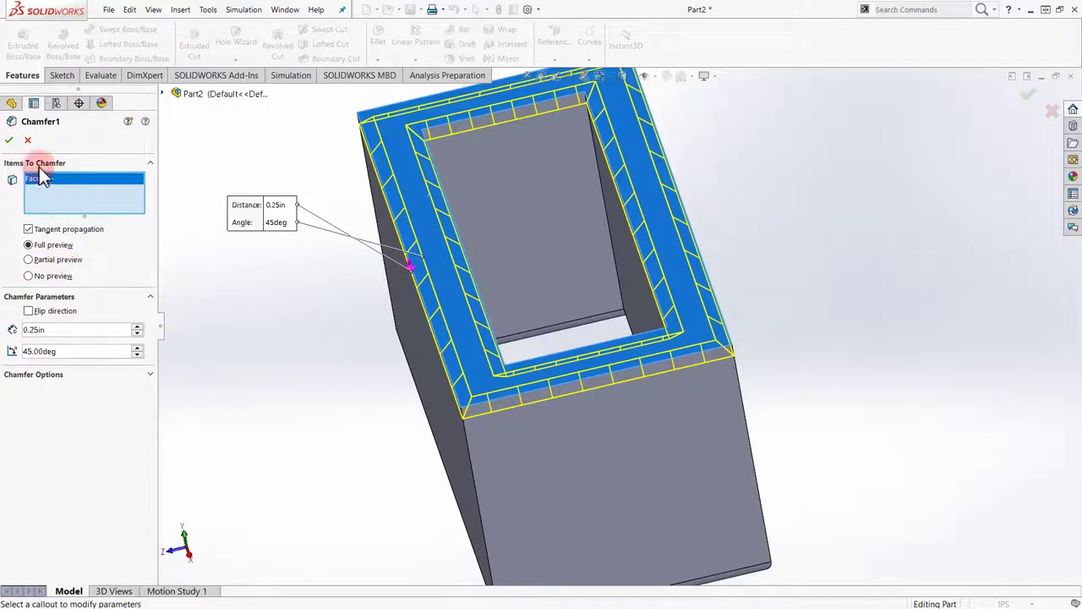
left_click(9, 139)
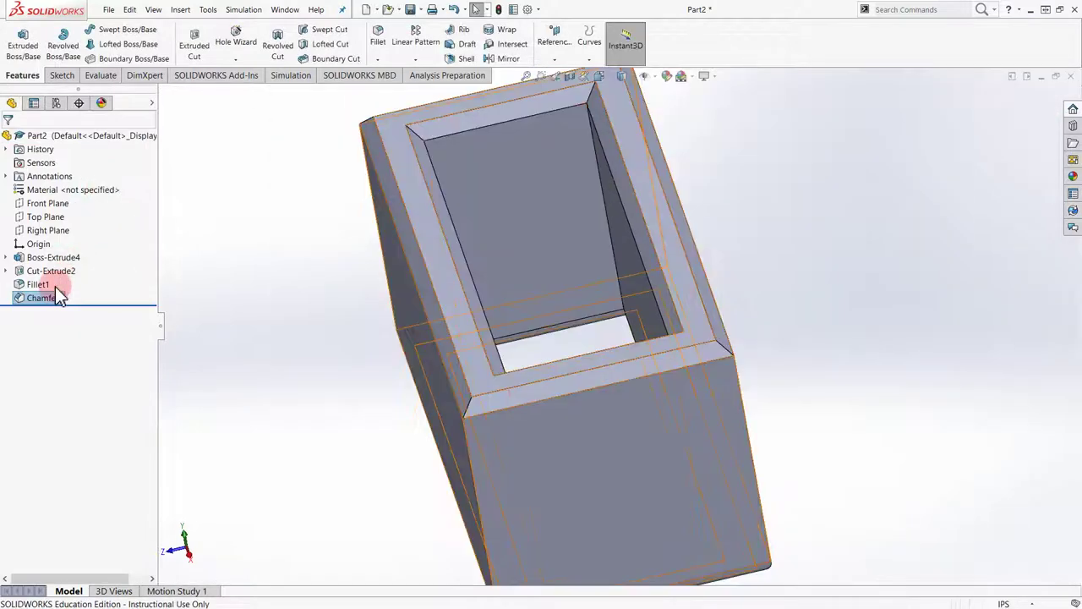
Edit the sketch under the block's base extrusion and set the outer rectangle's length to 20 in.
scroll(592, 305, "up", 3)
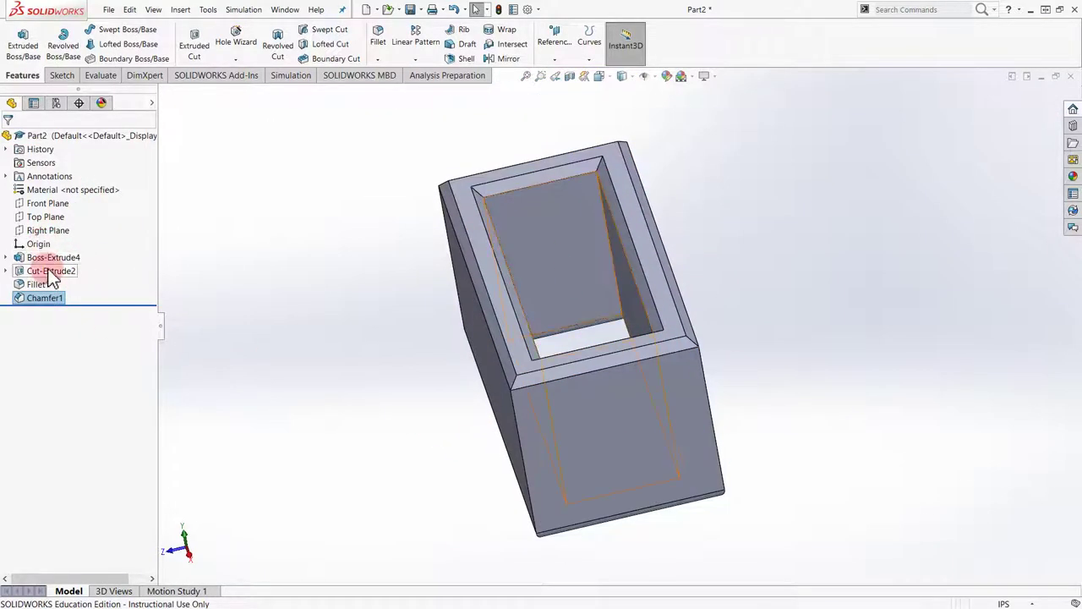
left_click(6, 257)
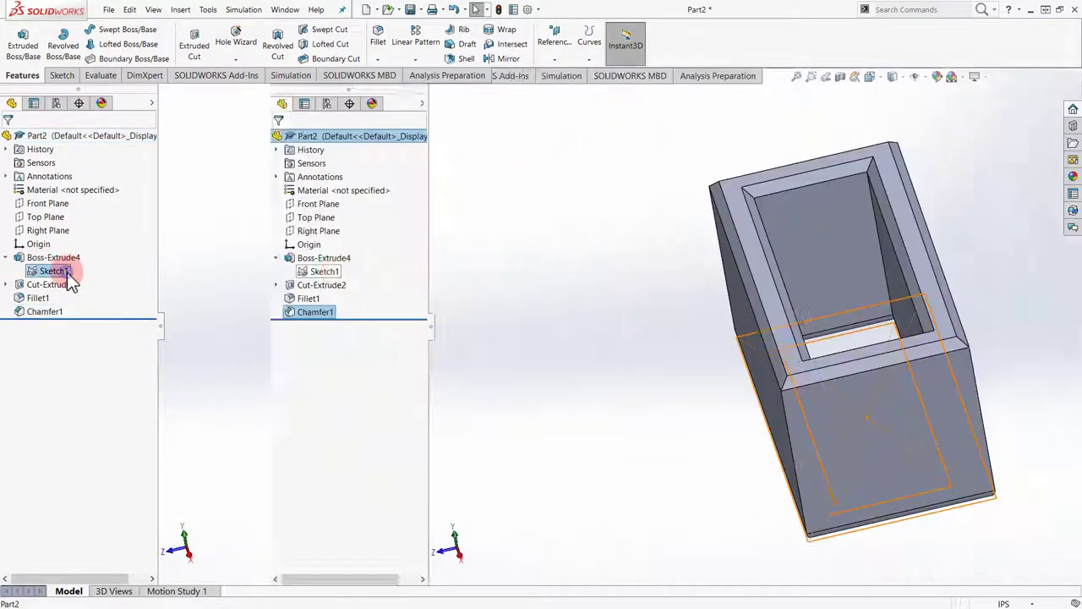
right_click(67, 272)
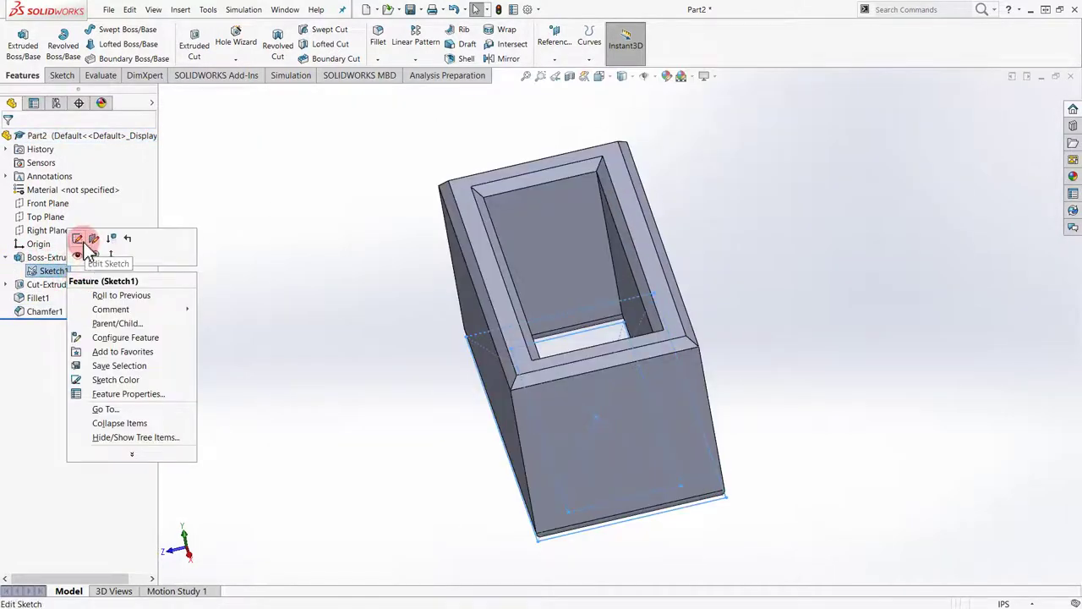
left_click(87, 241)
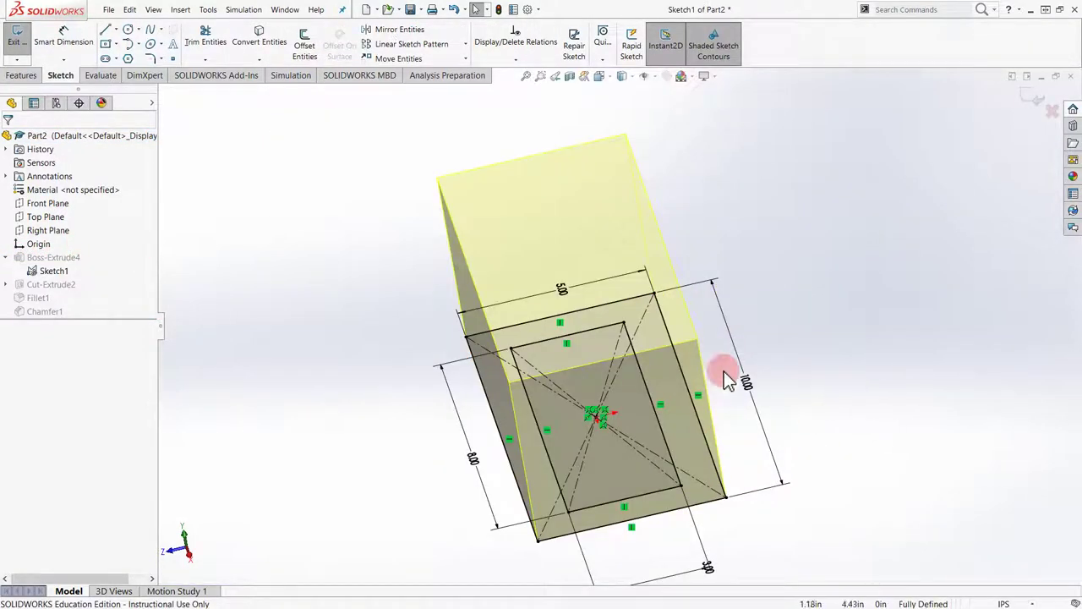
mouse_move(725, 374)
middle_mouse_down()
mouse_move(708, 428)
mouse_move(736, 402)
middle_mouse_up()
left_click(699, 367)
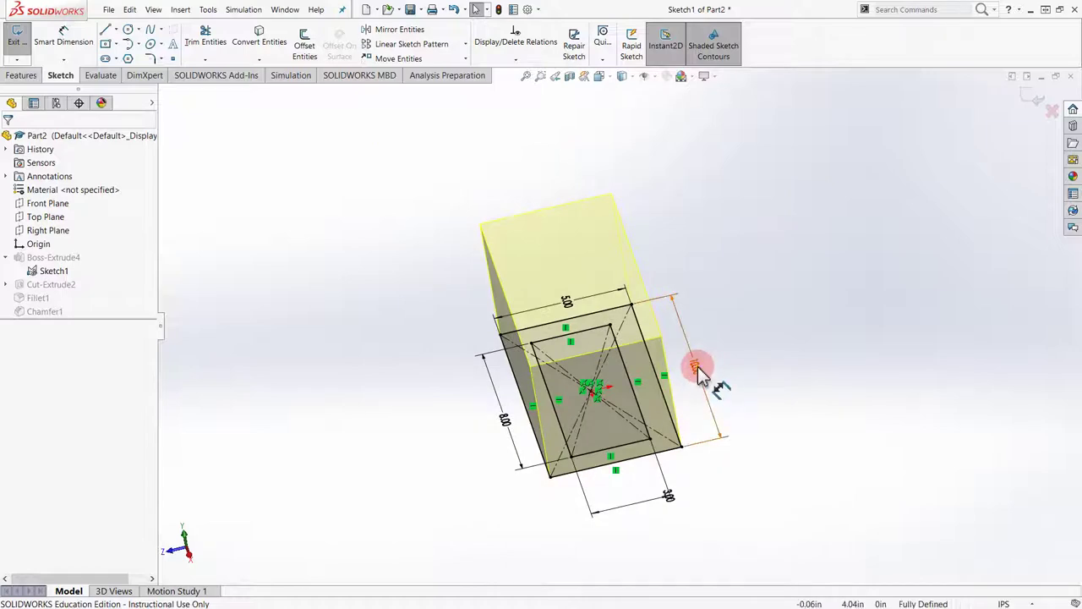
double_click(696, 366)
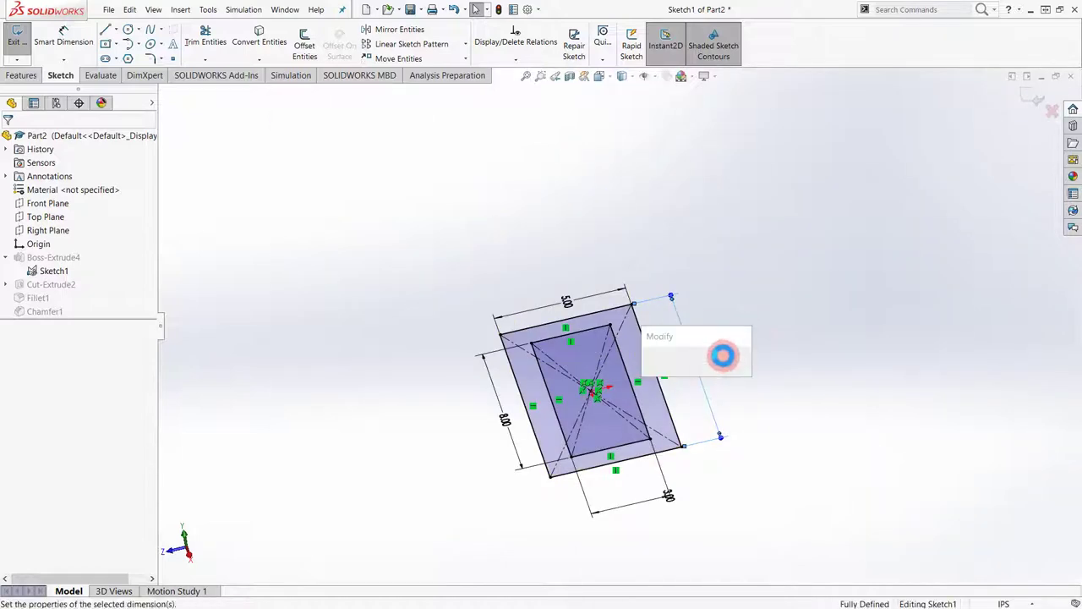
type("=")
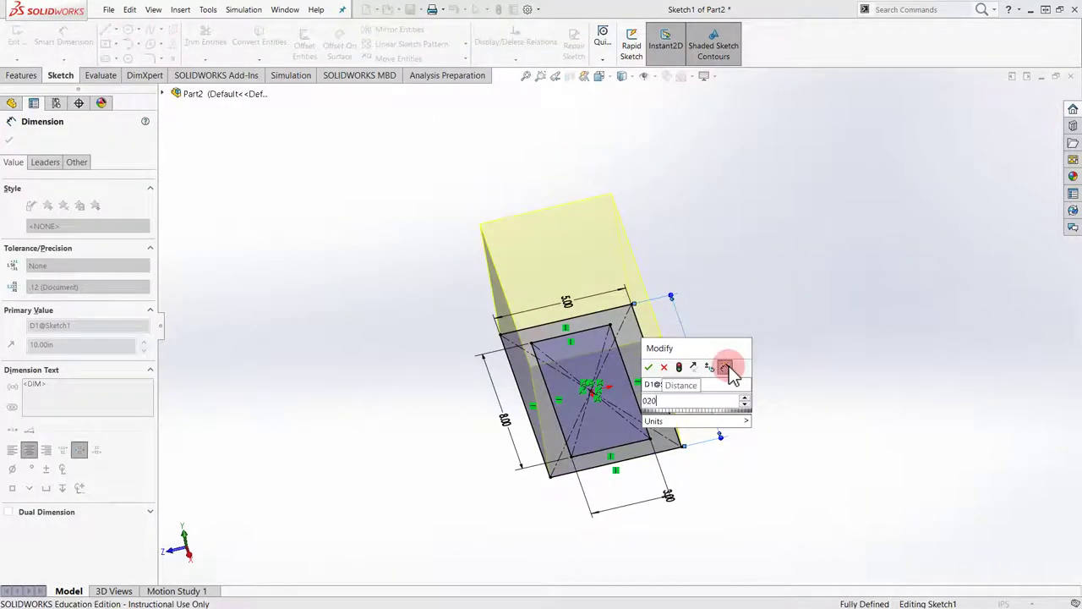
type("20")
key("Return")
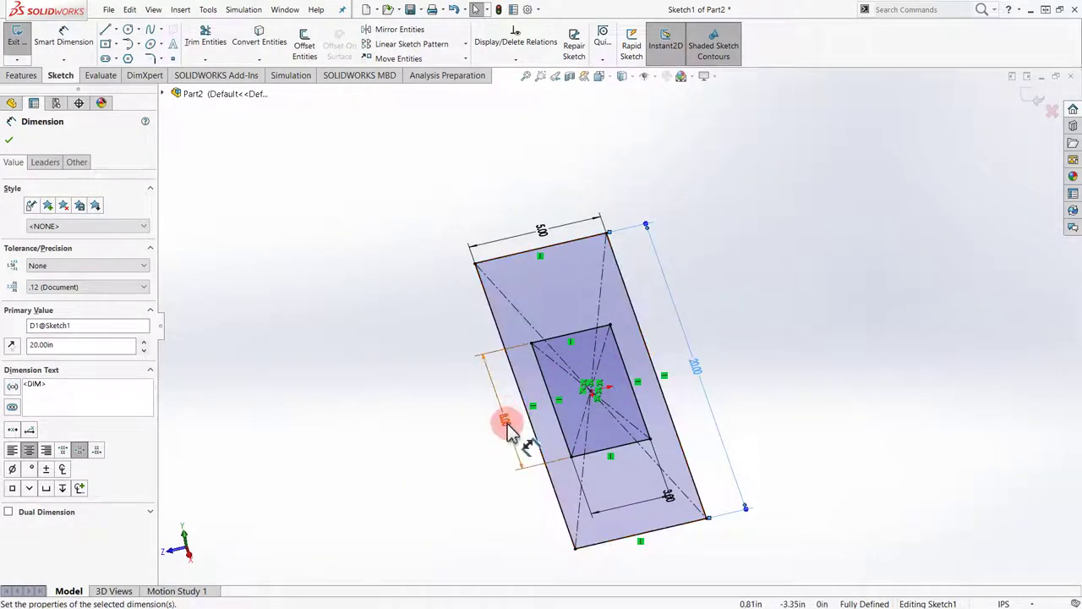
key("Escape")
Set the inner rectangle's length to 18 in and exit the sketch to rebuild the block.
left_click(504, 421)
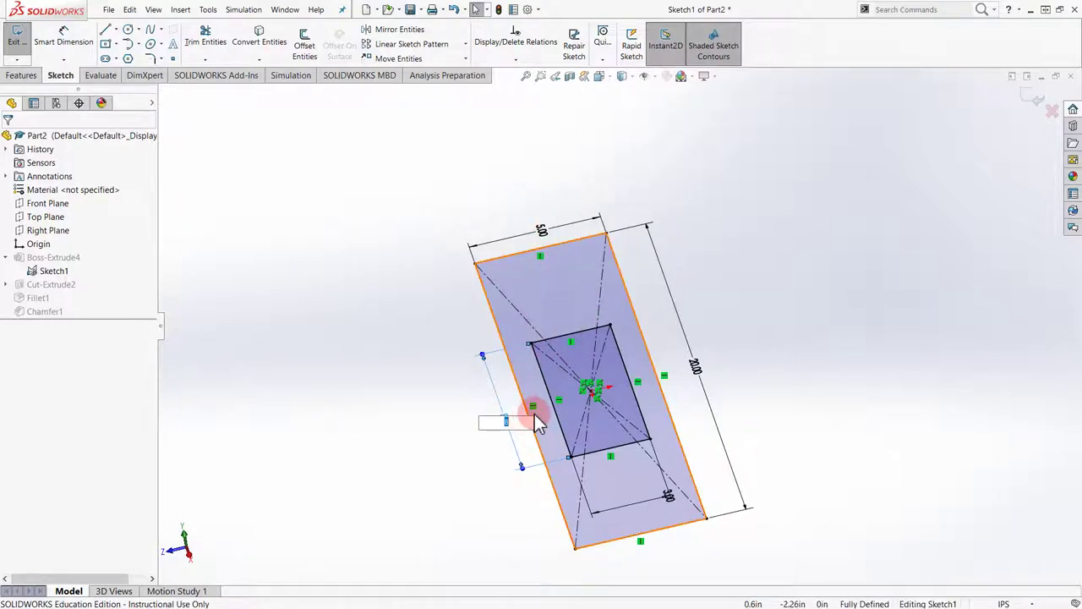
key("Return")
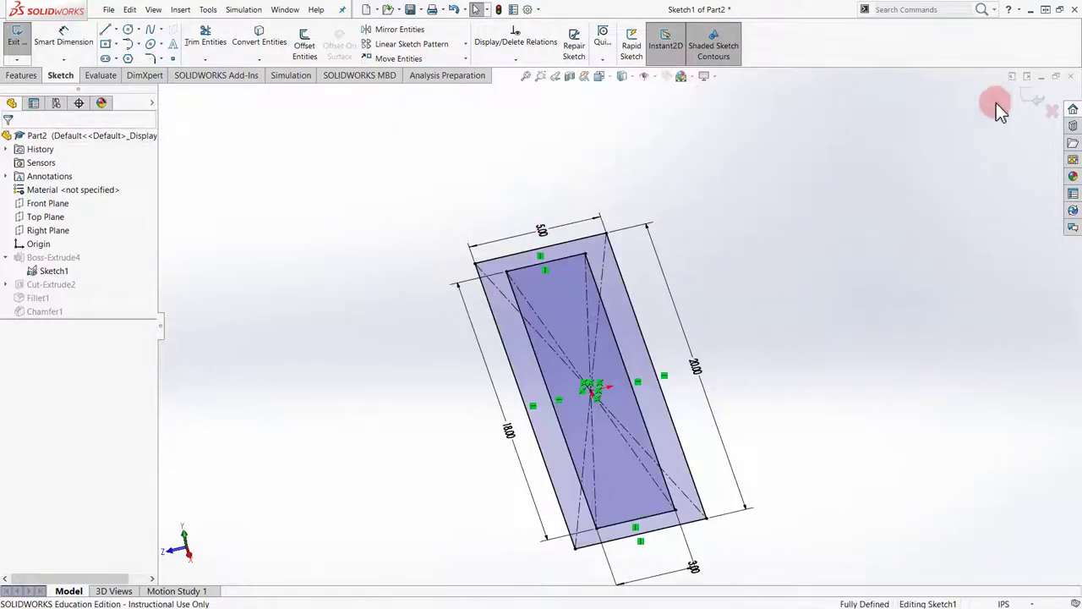
left_click(1030, 99)
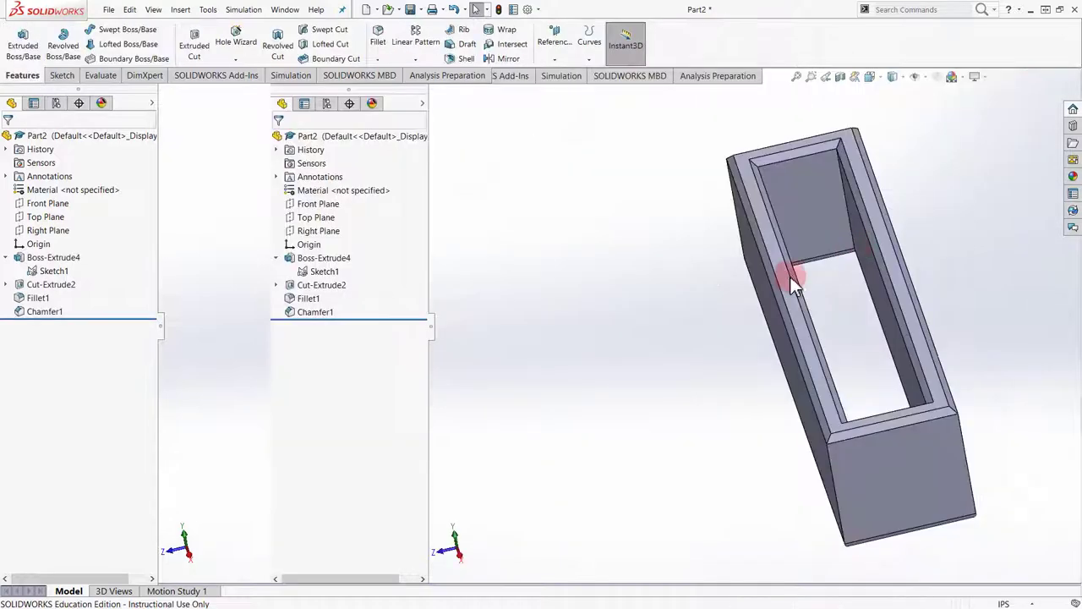
middle_click_drag(898, 412, 994, 382)
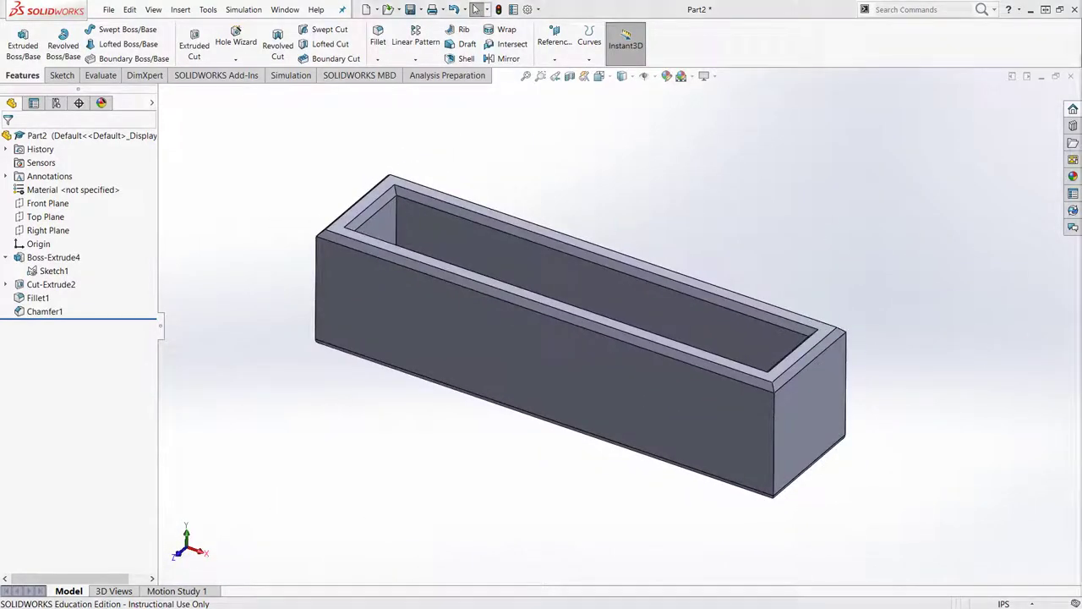